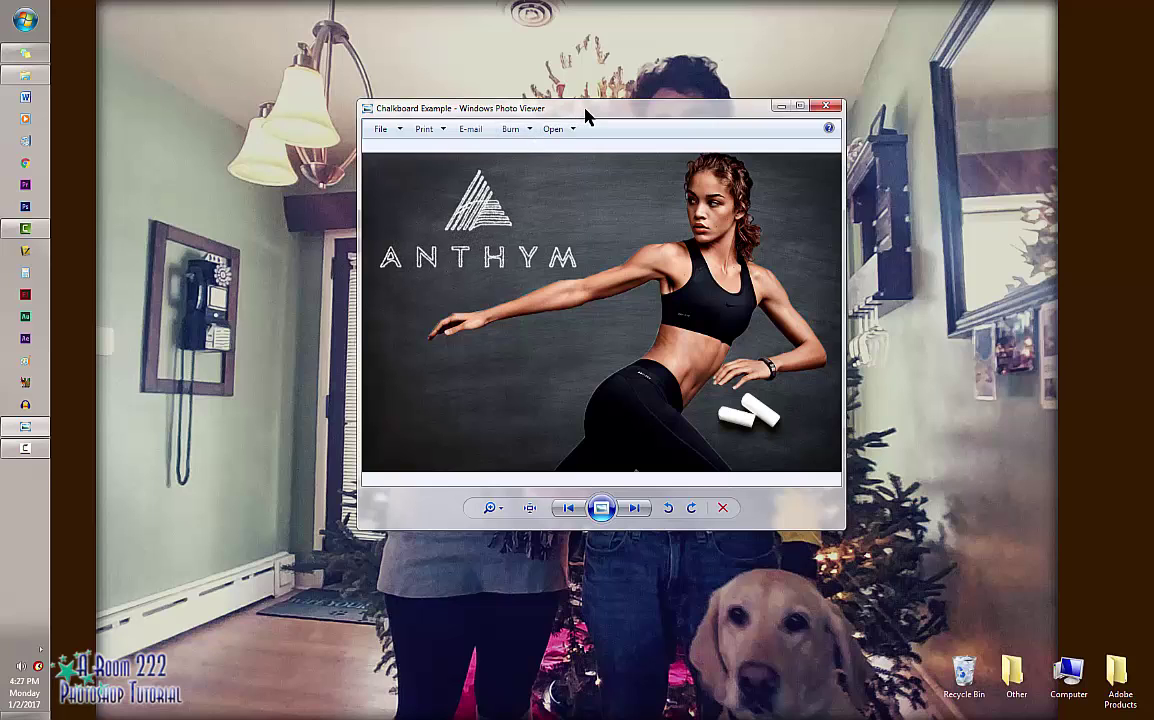
Step: Move the Chalkboard Example preview aside, minimize it and switch to Photoshop
{"action": "left_click_drag", "start_coordinate": [586, 115], "coordinate": [840, 129]}
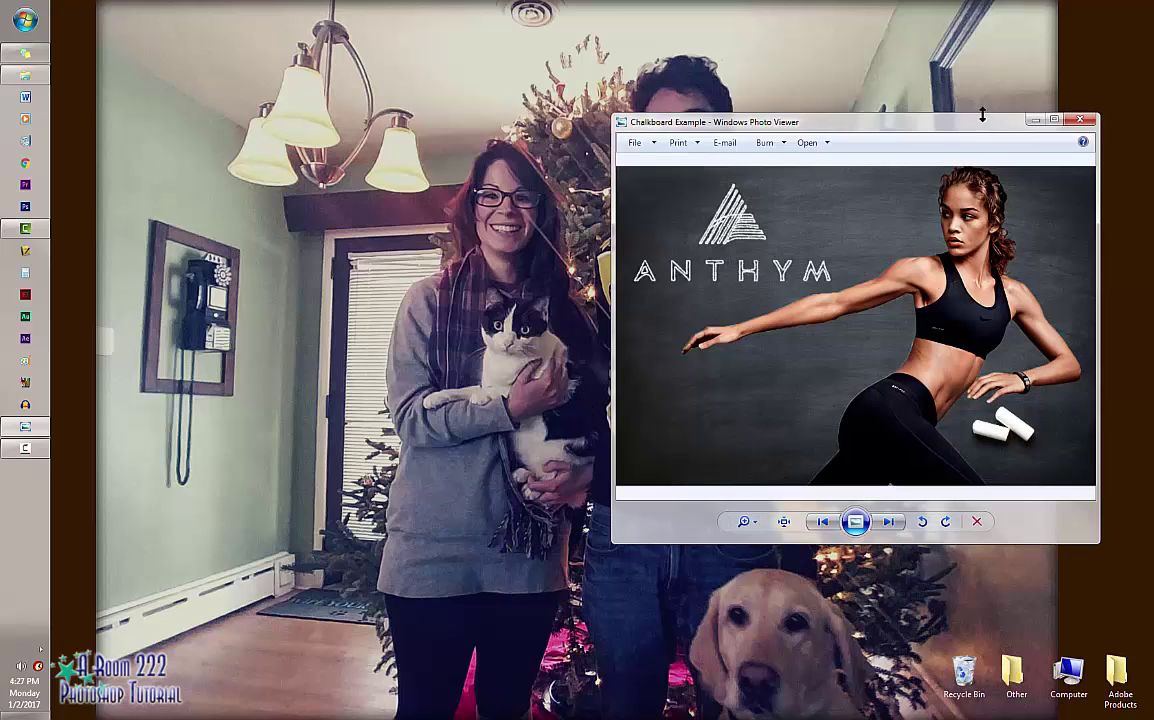
{"action": "left_click", "coordinate": [1035, 121]}
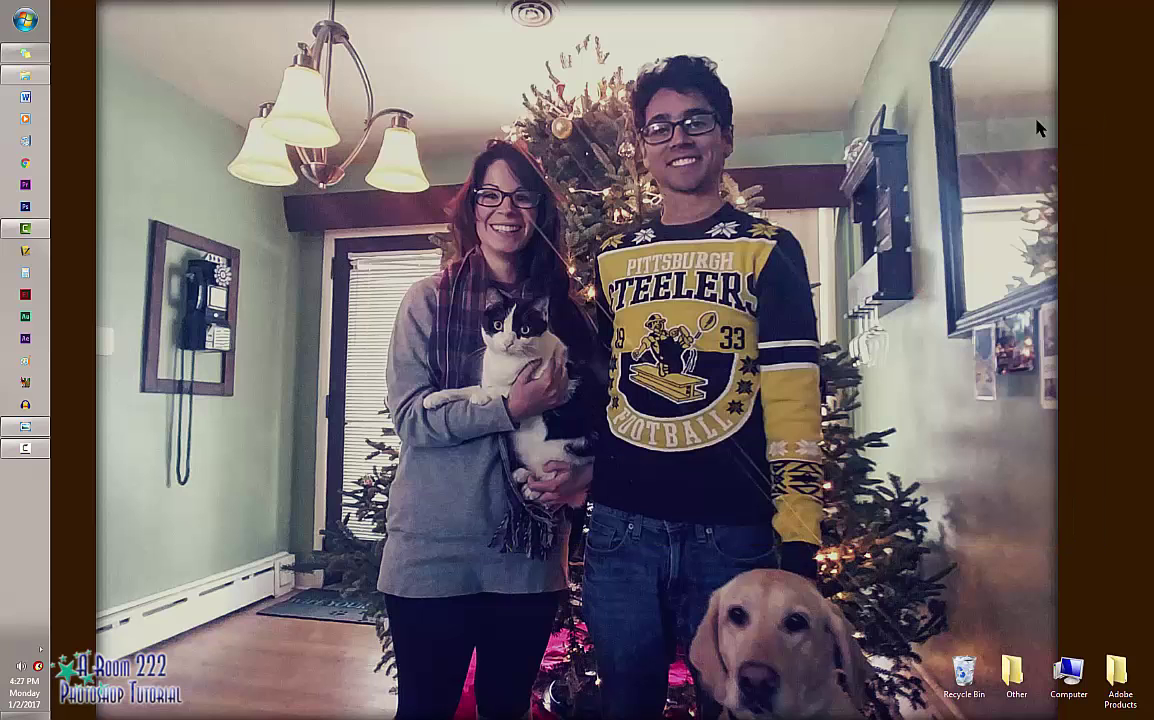
{"action": "left_click", "coordinate": [25, 207]}
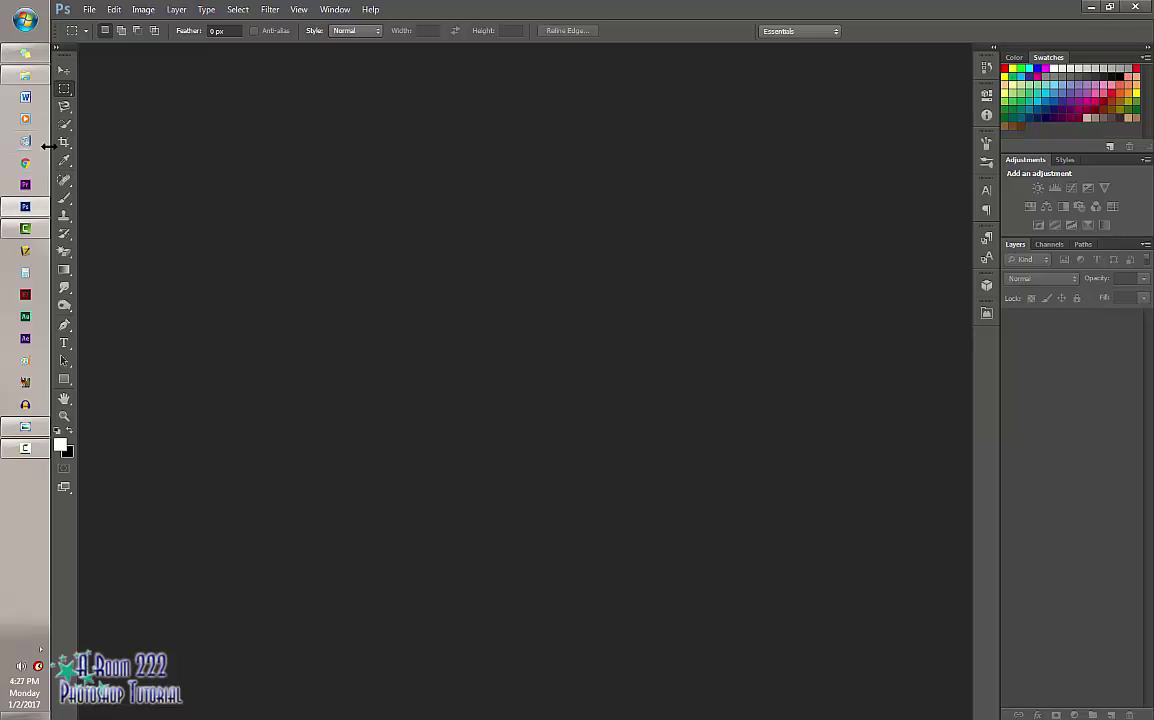
Step: Open the chalkboard 1 image from the Objects folder of Stock Photos, inside Useful Tools on the Z: network drive
{"action": "left_click", "coordinate": [87, 12]}
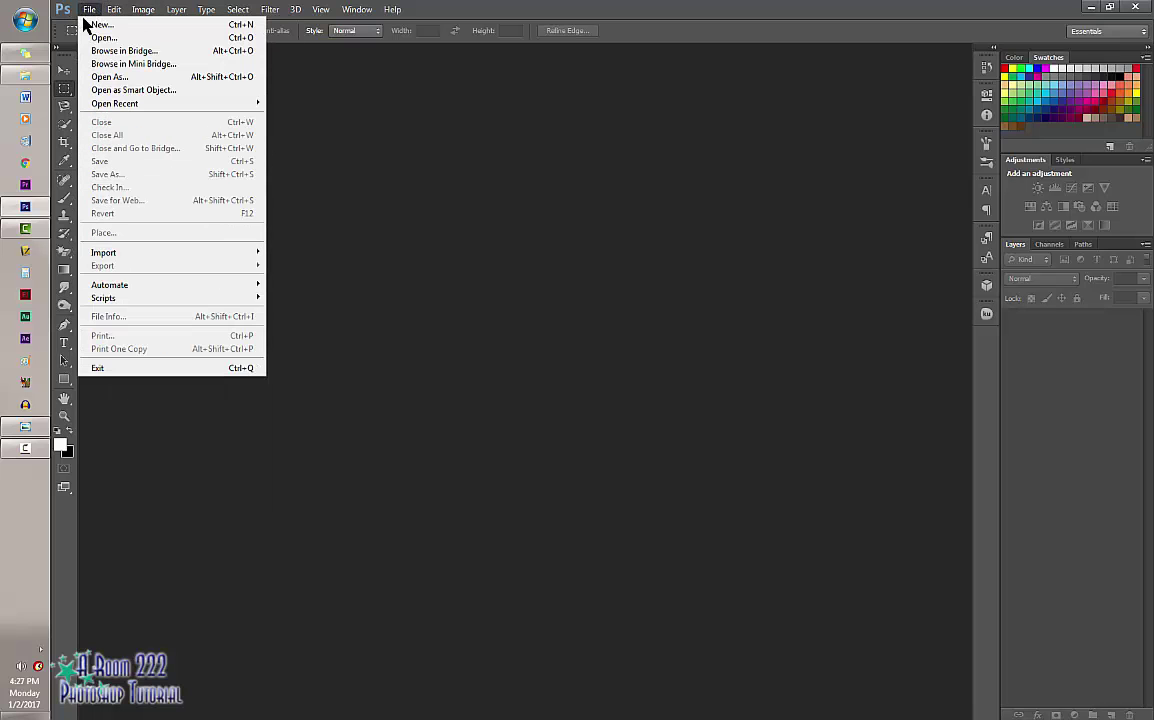
{"action": "left_click", "coordinate": [96, 37]}
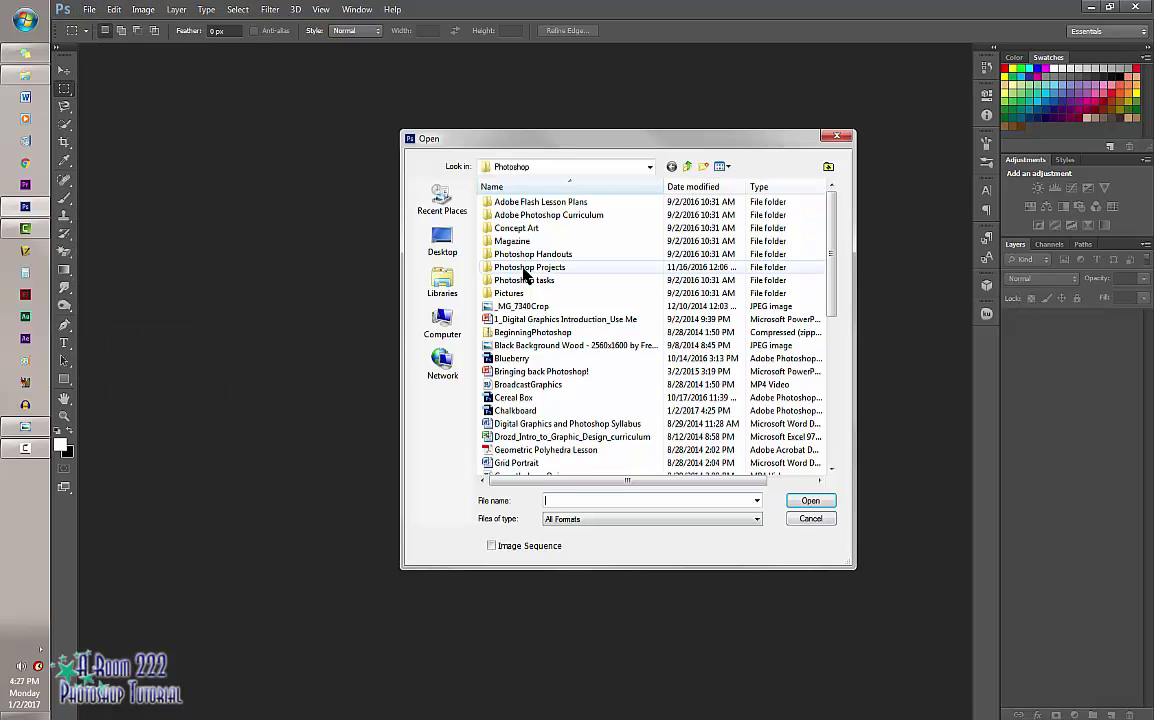
{"action": "left_click", "coordinate": [440, 325]}
{"action": "double_click", "coordinate": [697, 364]}
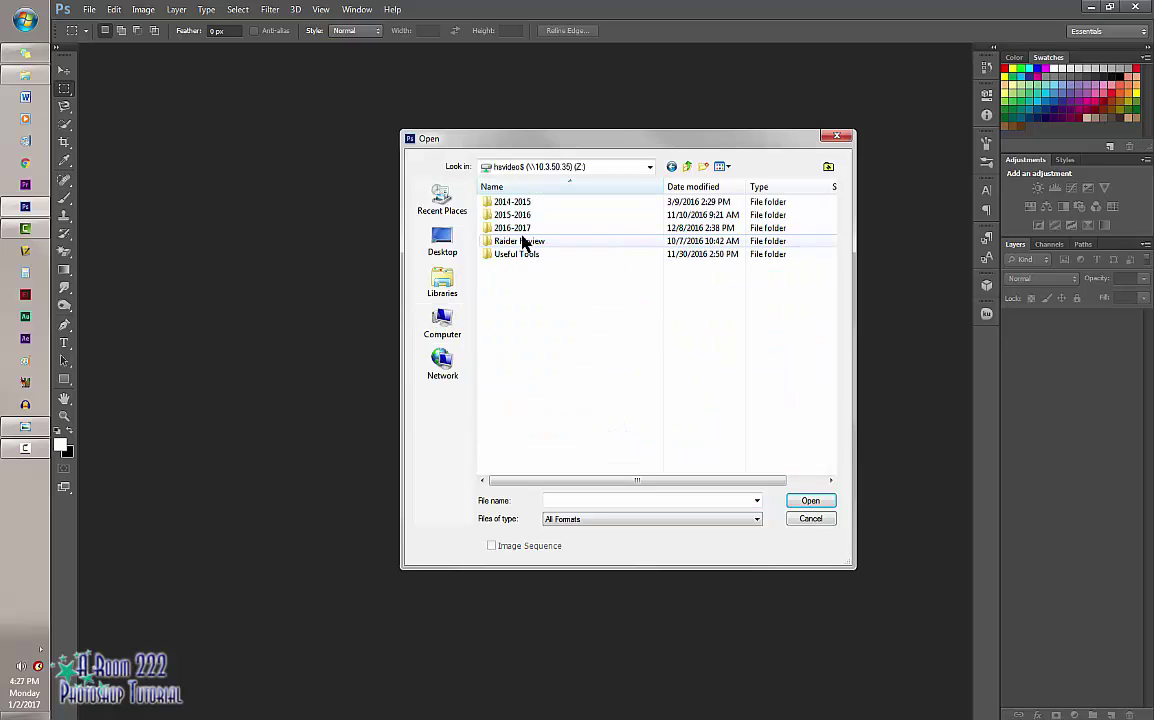
{"action": "double_click", "coordinate": [523, 256]}
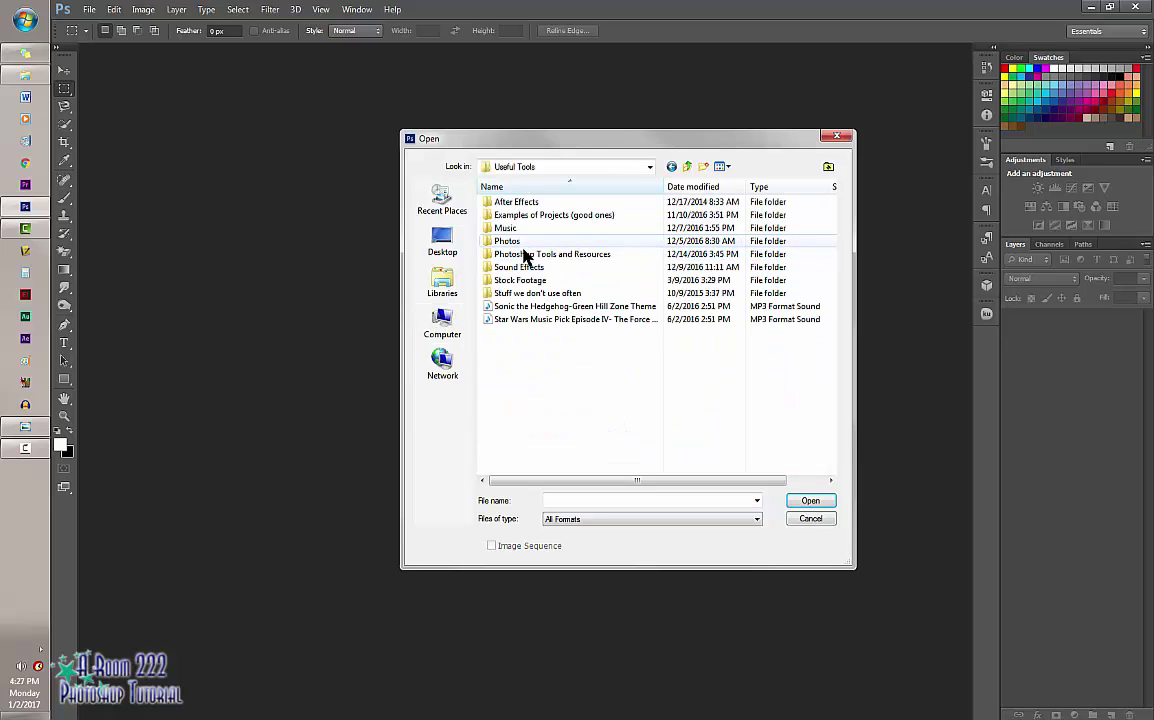
{"action": "double_click", "coordinate": [523, 254]}
{"action": "double_click", "coordinate": [521, 242]}
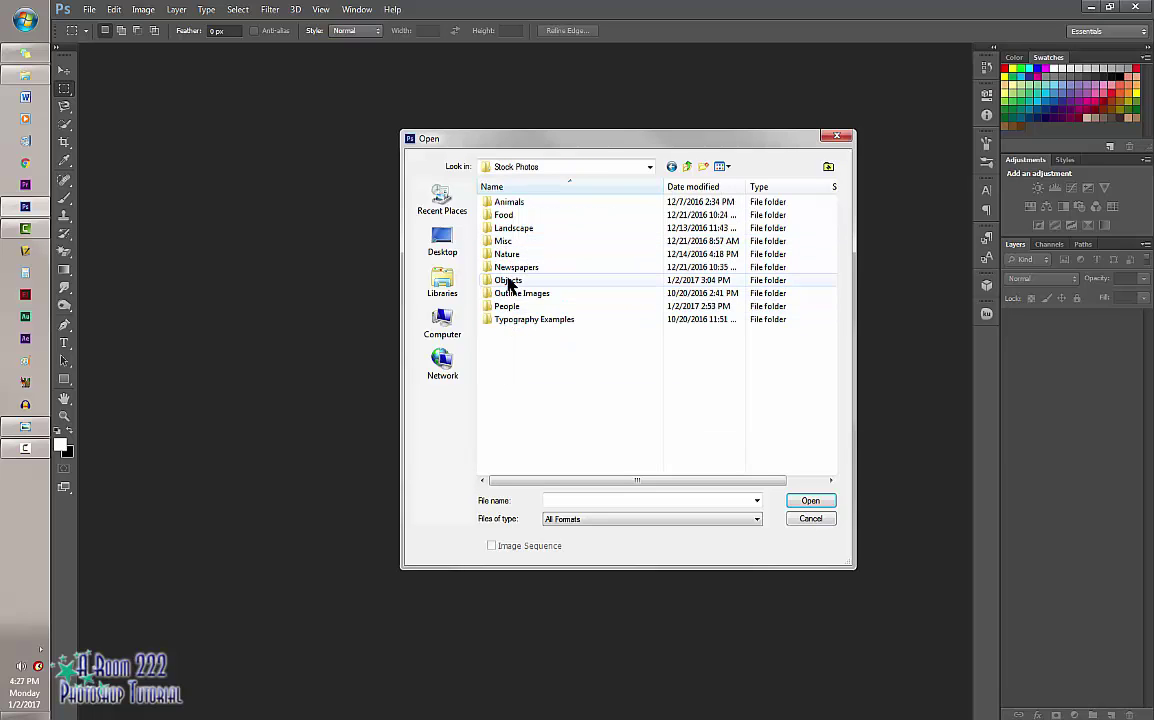
{"action": "double_click", "coordinate": [509, 281]}
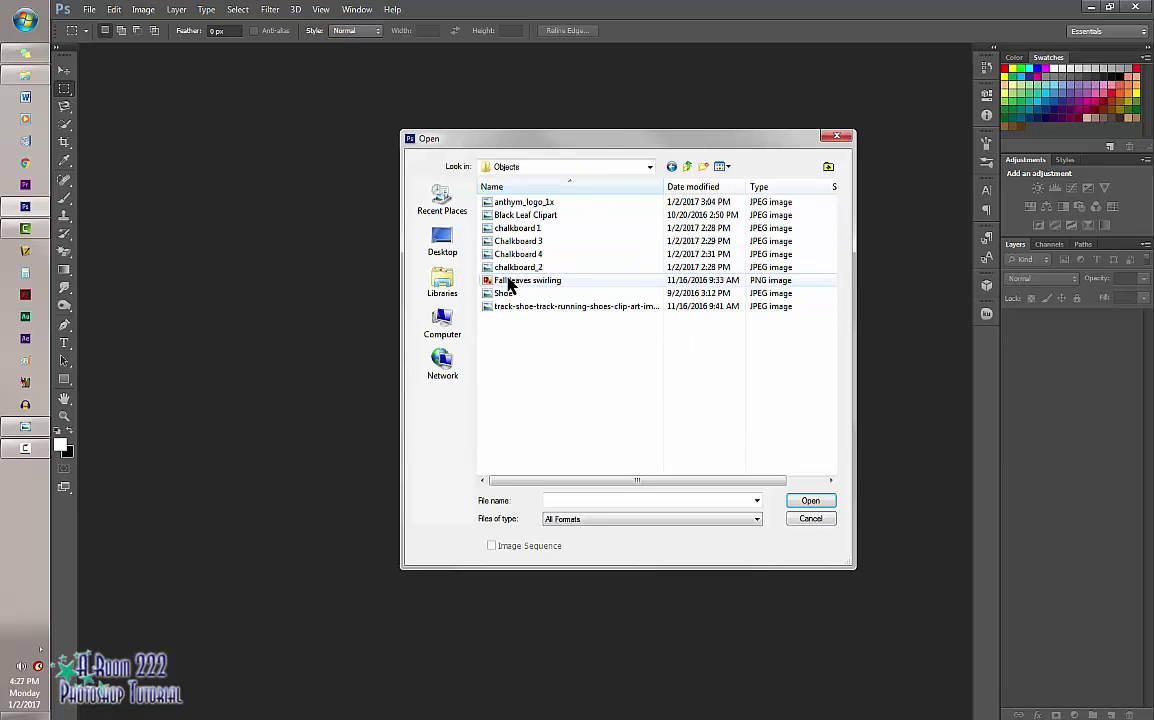
{"action": "left_click", "coordinate": [543, 229]}
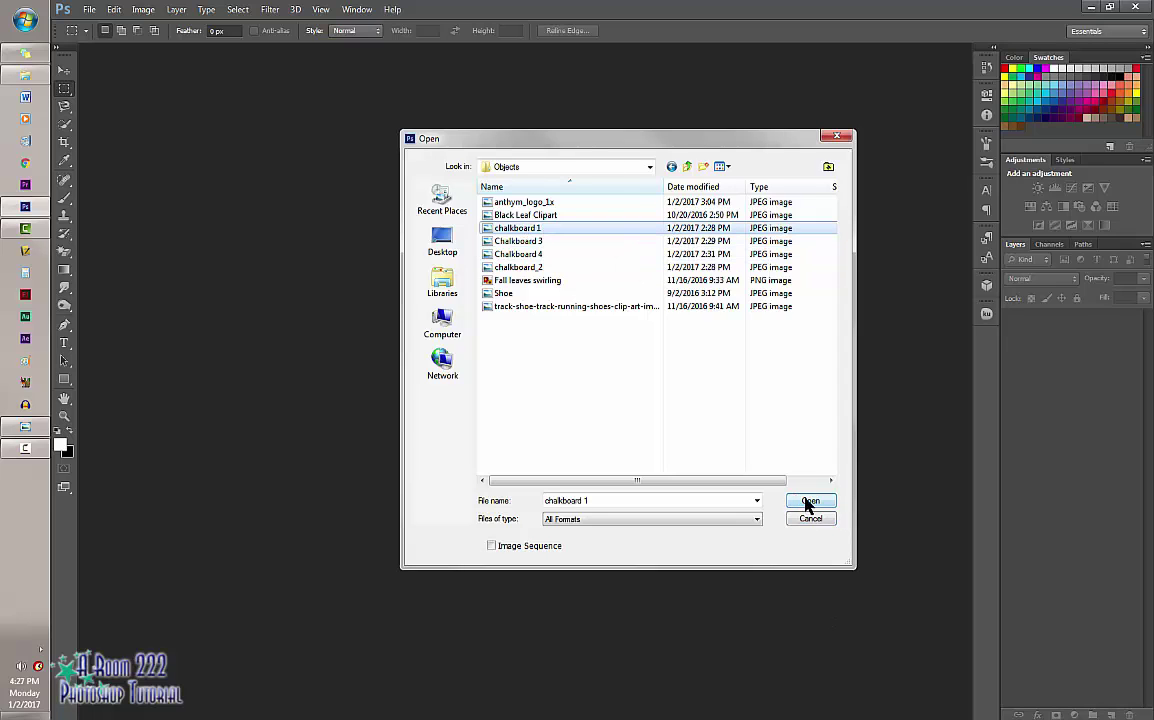
{"action": "left_click", "coordinate": [809, 501]}
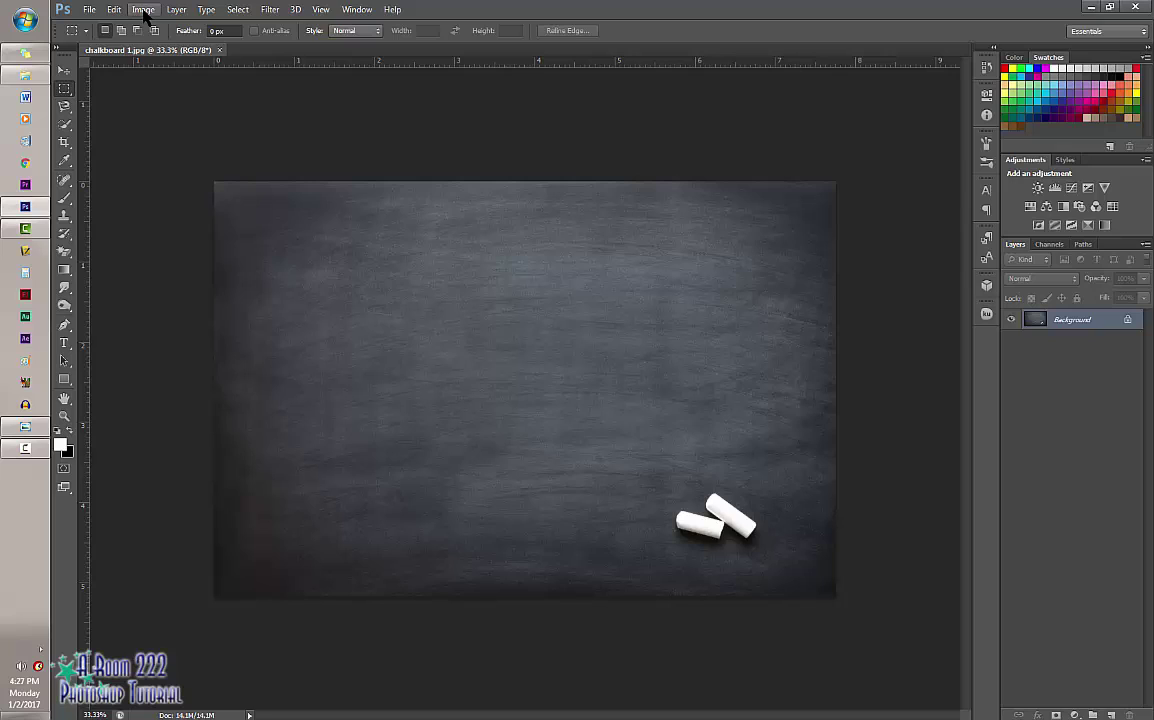
Step: Open the Women Exercise PNG from the teacher's folder inside 2016-2017 on the Z: network drive
{"action": "left_click", "coordinate": [89, 10]}
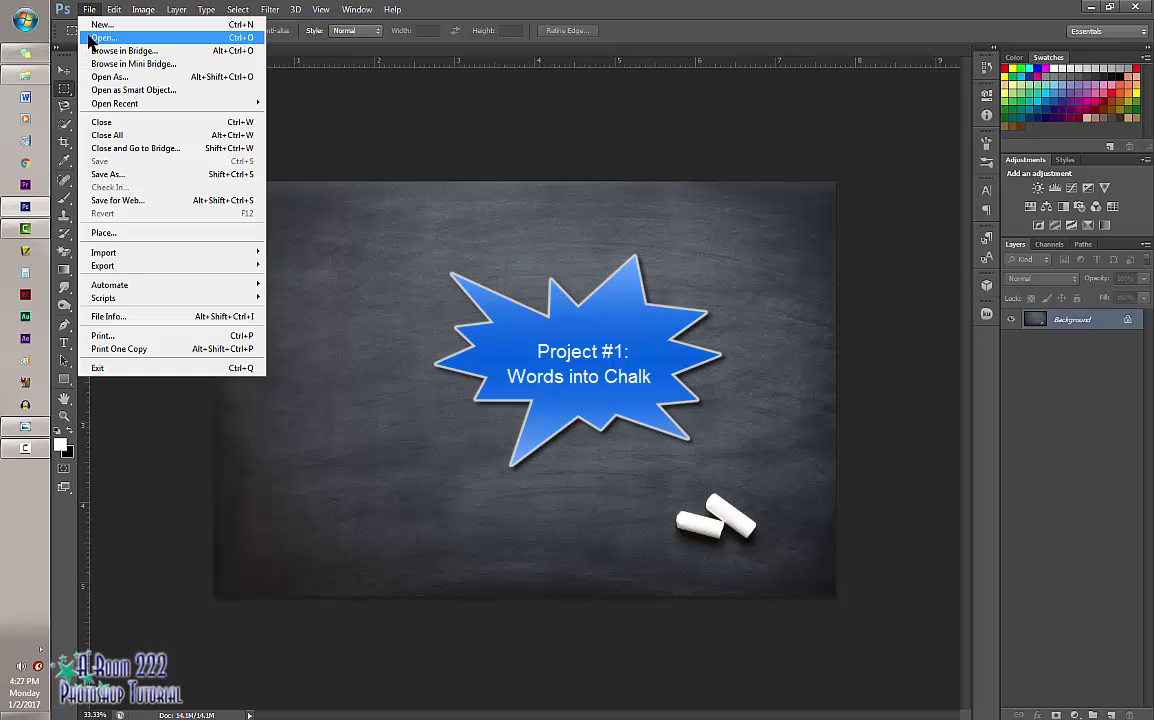
{"action": "left_click", "coordinate": [90, 38]}
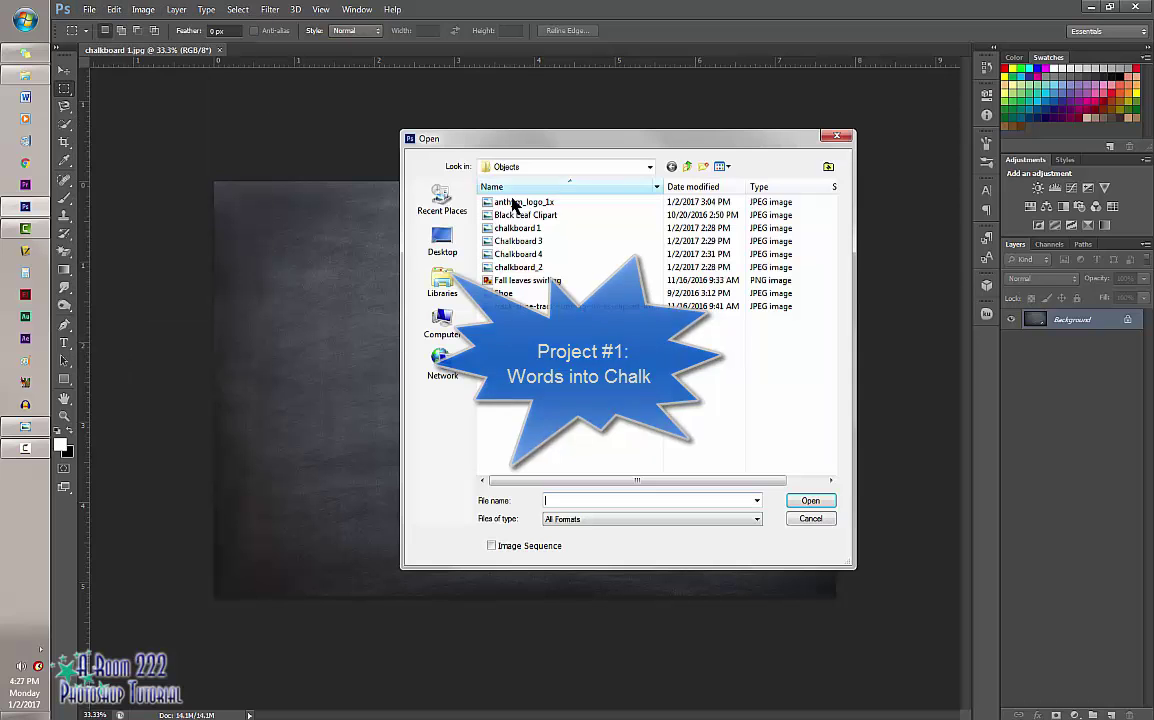
{"action": "left_click", "coordinate": [443, 318]}
{"action": "double_click", "coordinate": [690, 360]}
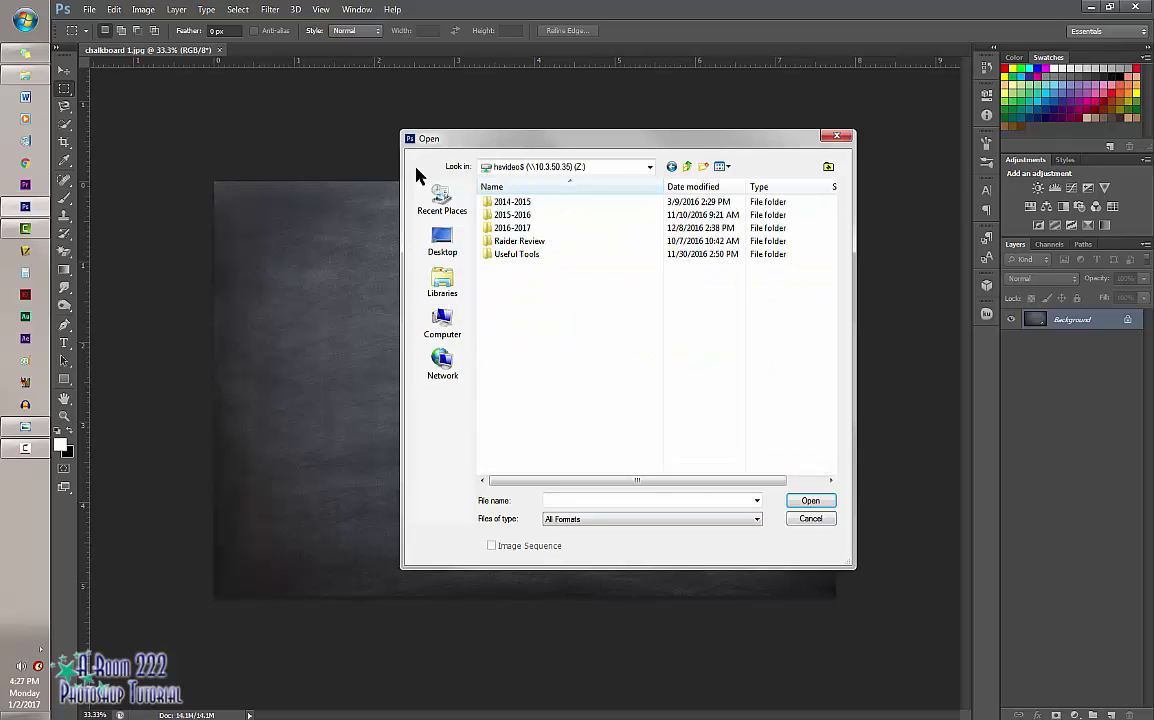
{"action": "double_click", "coordinate": [526, 228]}
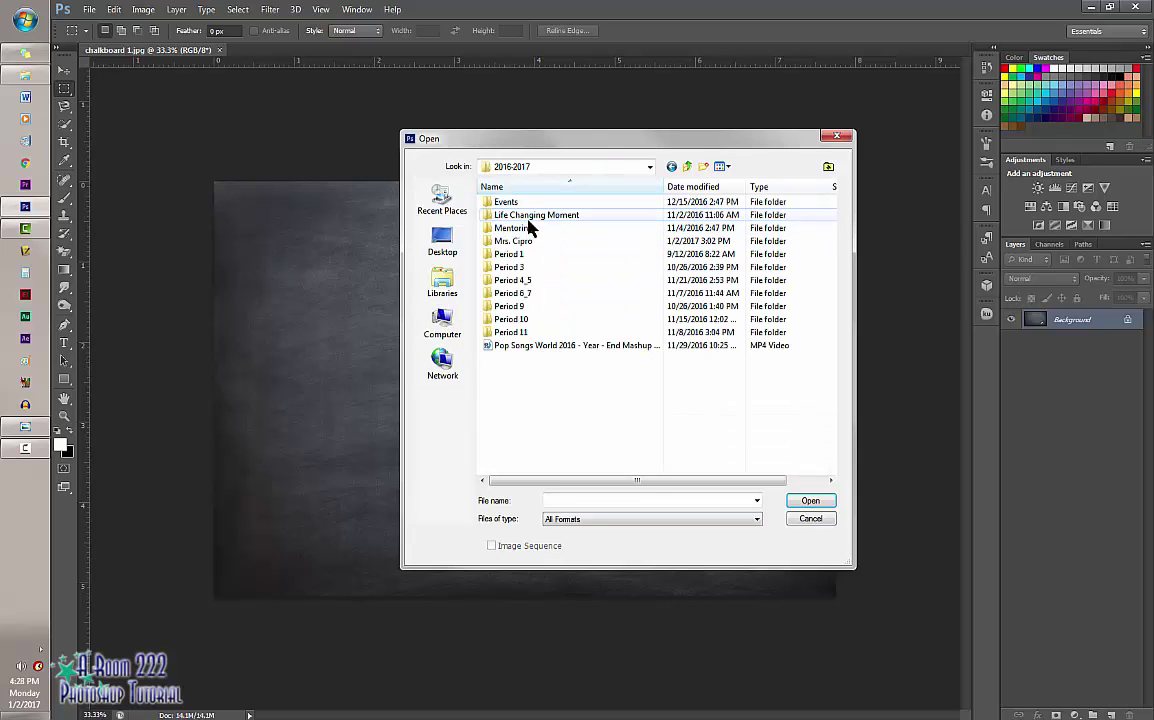
{"action": "double_click", "coordinate": [512, 241]}
{"action": "left_click", "coordinate": [524, 411]}
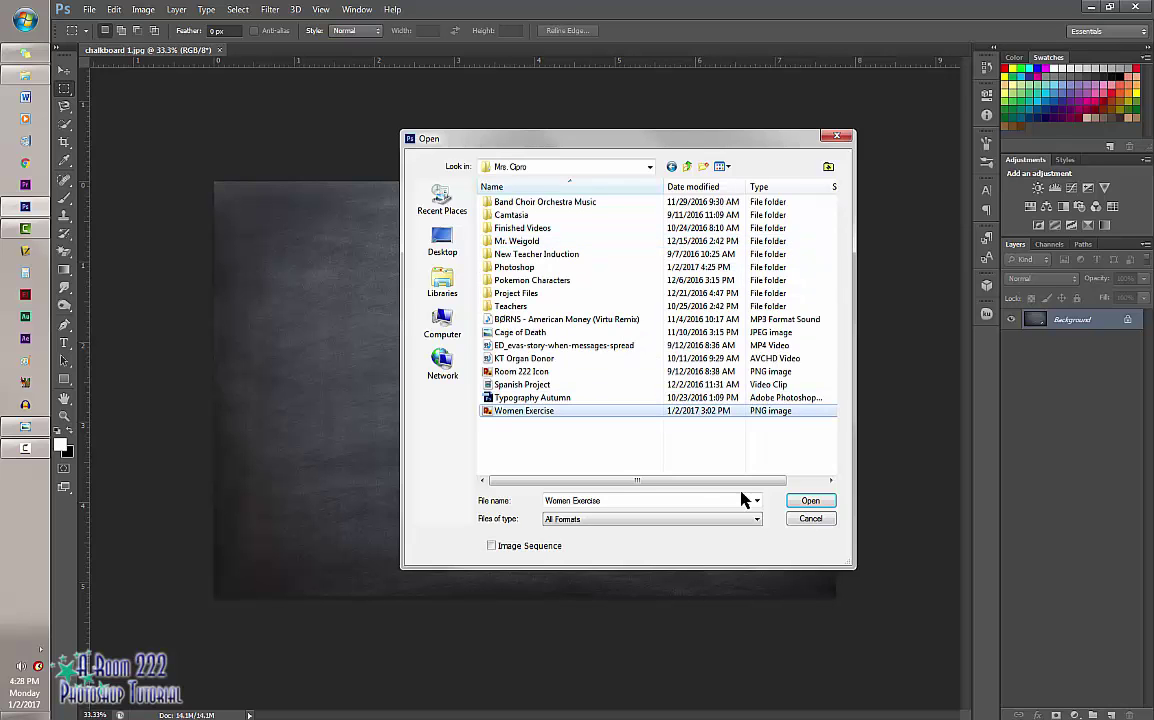
{"action": "left_click", "coordinate": [811, 501]}
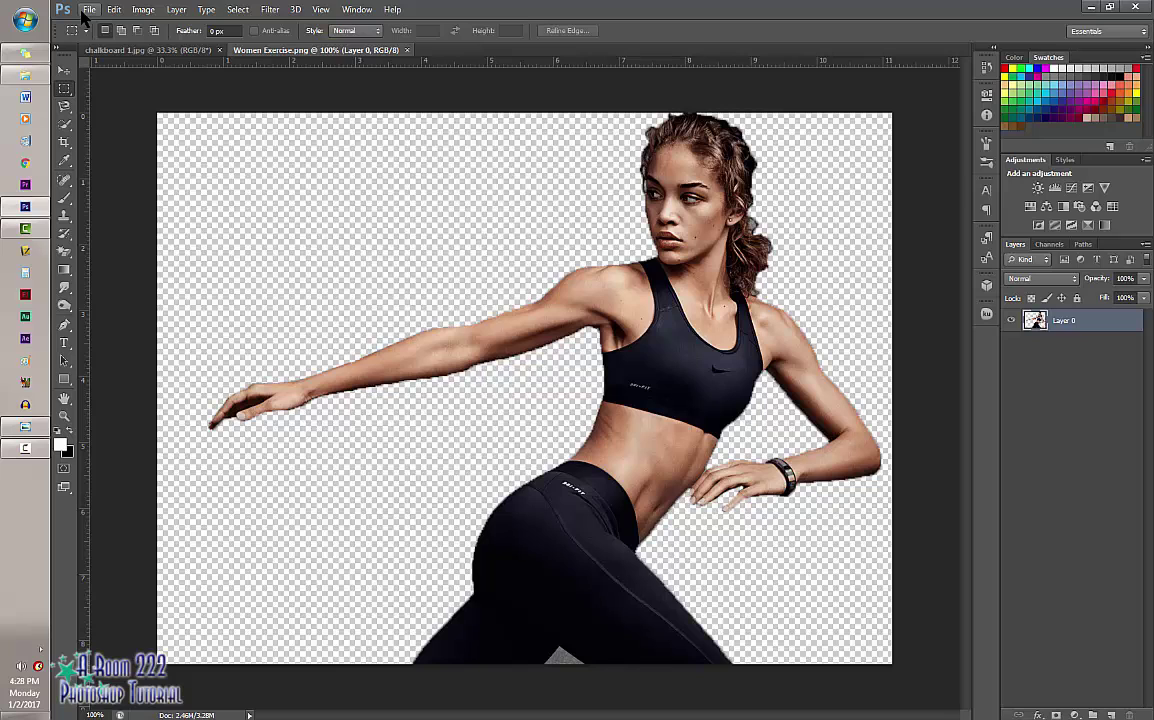
Step: Open the anthym_logo_1x image from the Objects folder of Stock Photos on the Z: network drive
{"action": "left_click", "coordinate": [89, 9]}
{"action": "left_click", "coordinate": [88, 33]}
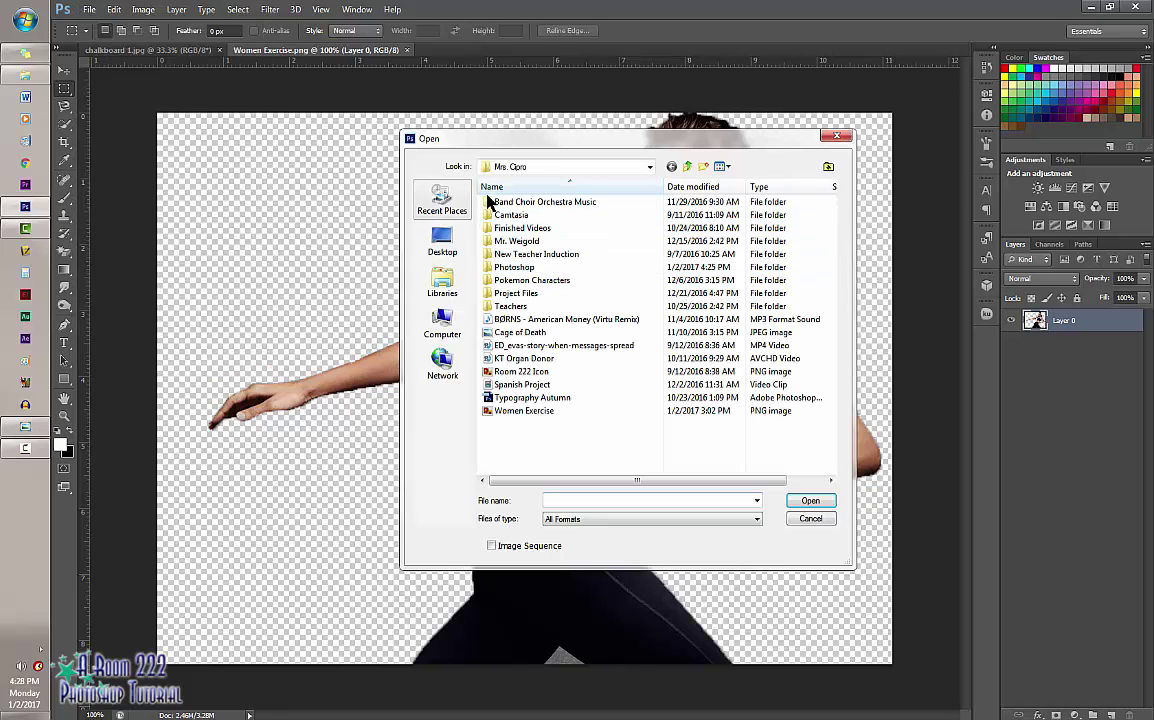
{"action": "left_click", "coordinate": [462, 326]}
{"action": "double_click", "coordinate": [528, 247]}
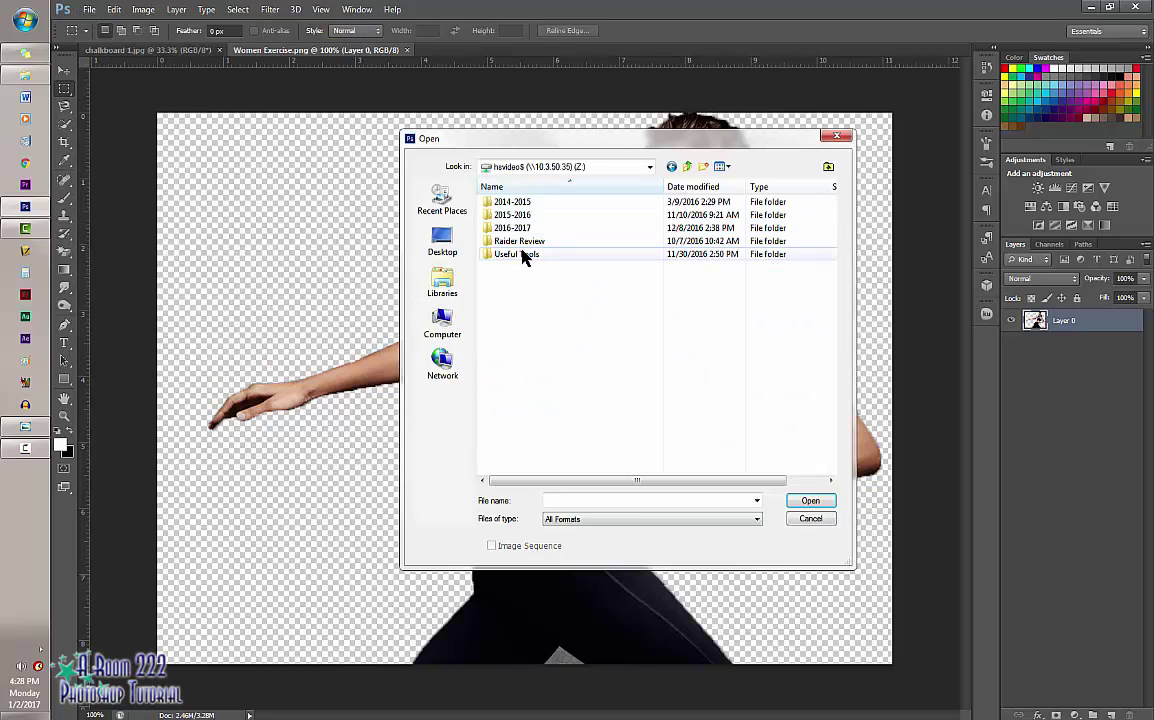
{"action": "double_click", "coordinate": [521, 254]}
{"action": "double_click", "coordinate": [522, 243]}
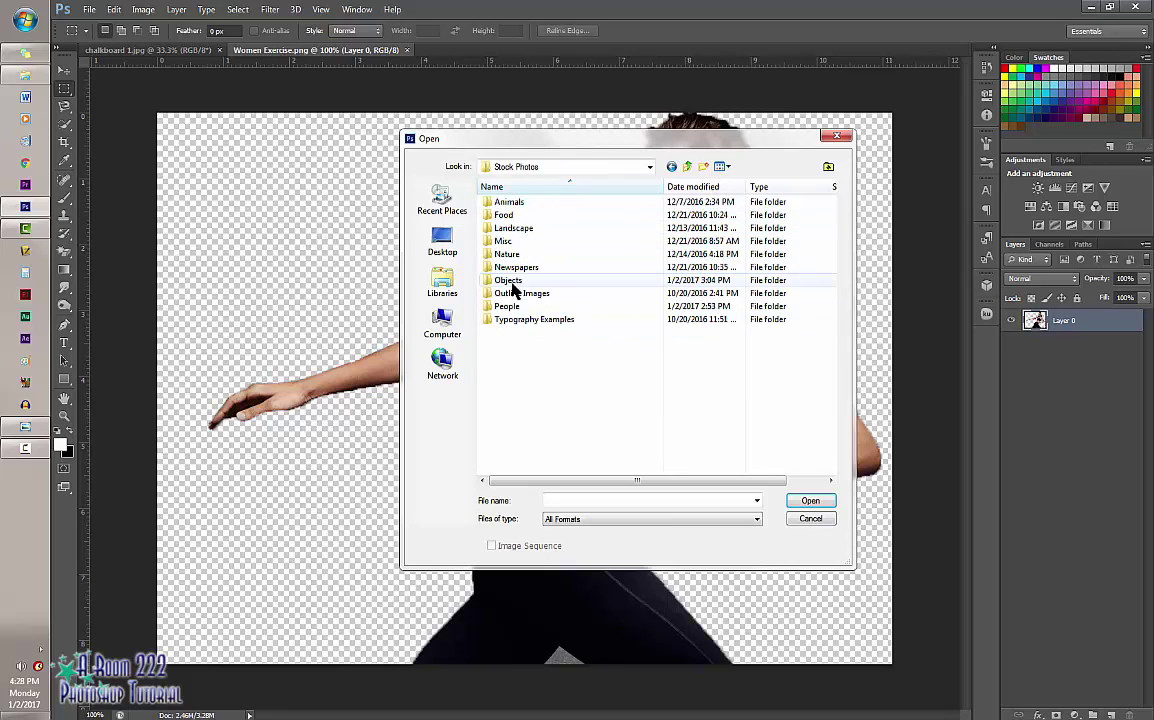
{"action": "double_click", "coordinate": [512, 288]}
{"action": "left_click", "coordinate": [520, 191]}
{"action": "left_click", "coordinate": [812, 502]}
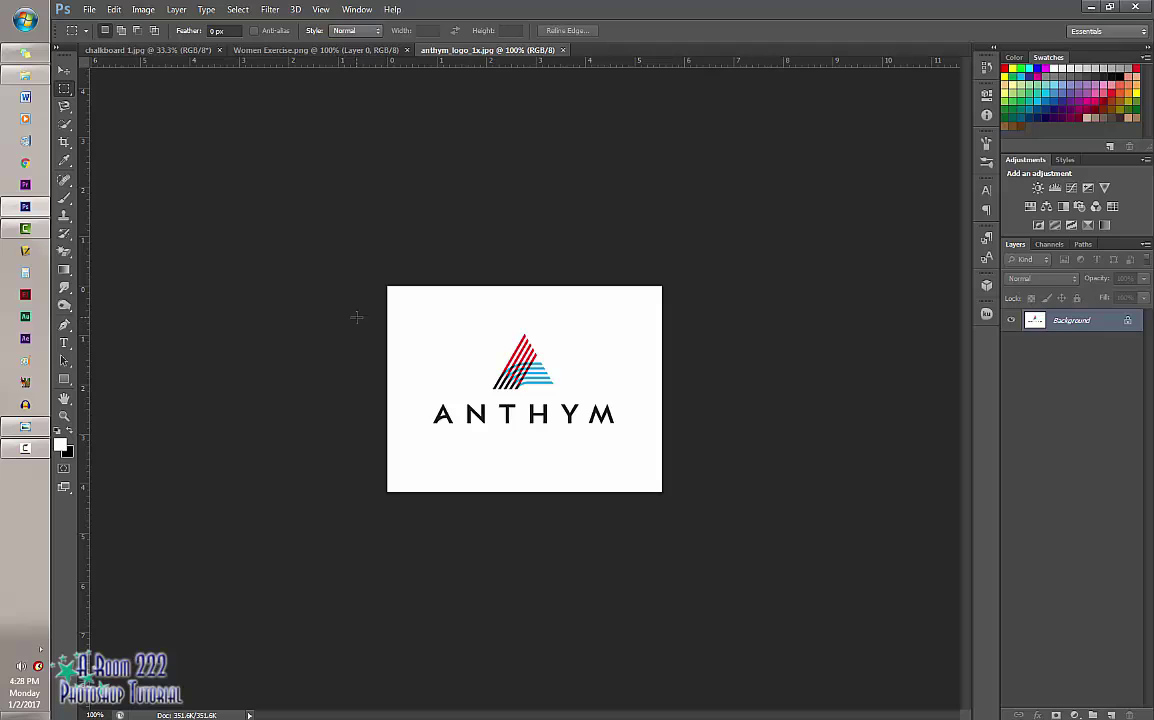
Step: Erase the white background around the ANTHYM logo with the Magic Eraser and check the letters' edges up close
{"action": "left_click", "coordinate": [60, 253]}
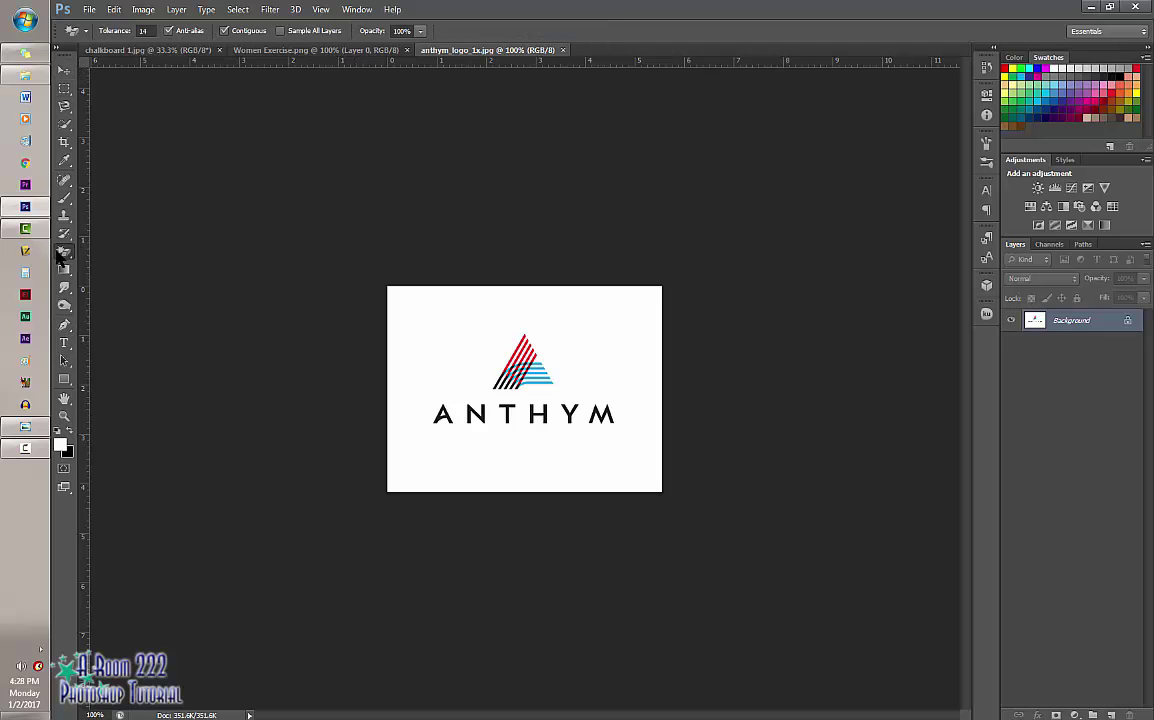
{"action": "left_click", "coordinate": [442, 328]}
{"action": "key", "text": "ctrl+plus"}
{"action": "key", "text": "ctrl+plus"}
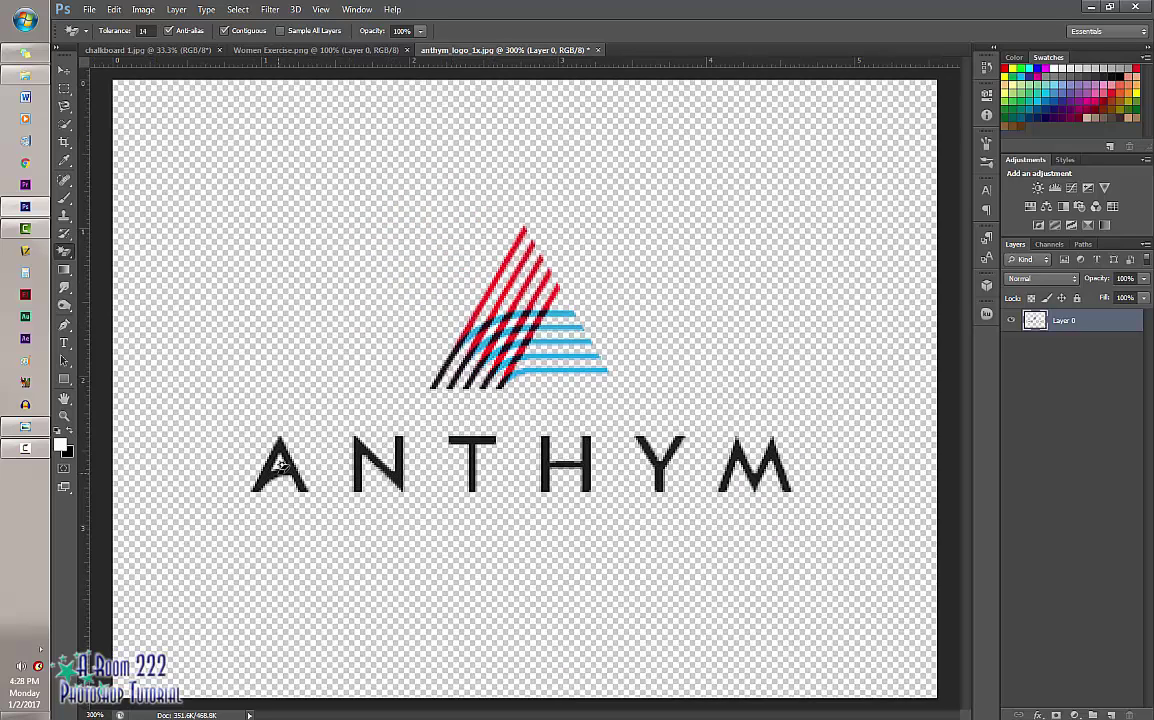
{"action": "key", "text": "ctrl+z"}
{"action": "key", "text": "ctrl+plus"}
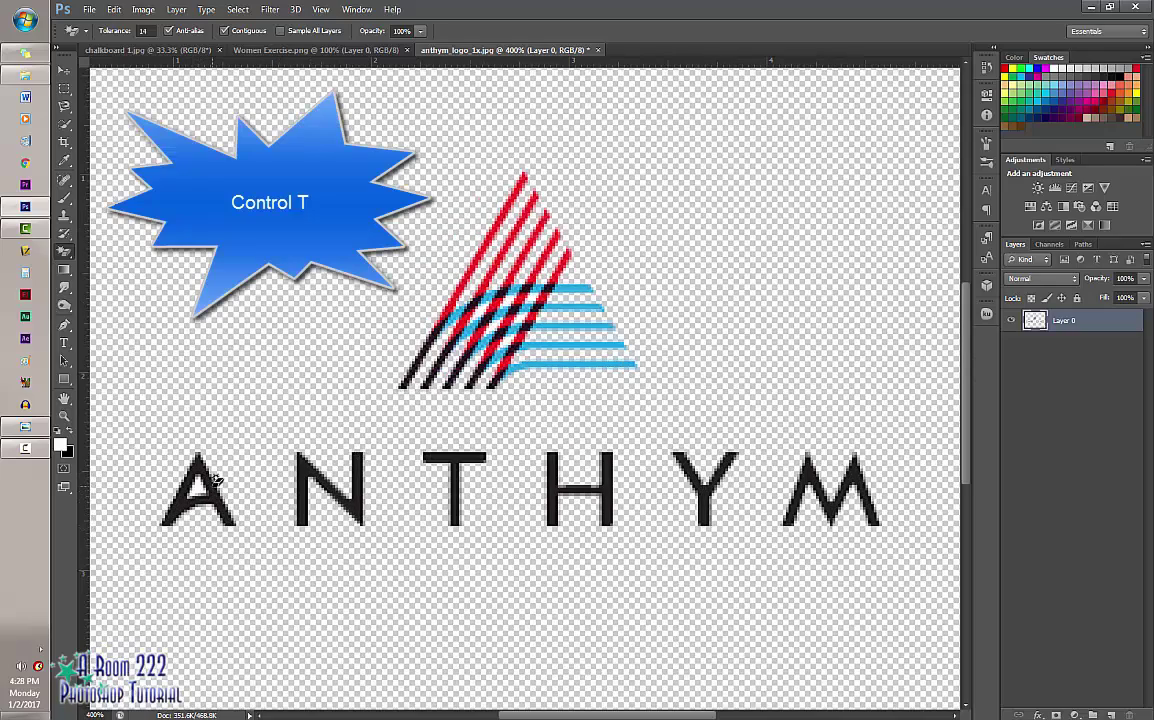
{"action": "scroll", "coordinate": [210, 478], "scroll_direction": "up", "scroll_amount": 3}
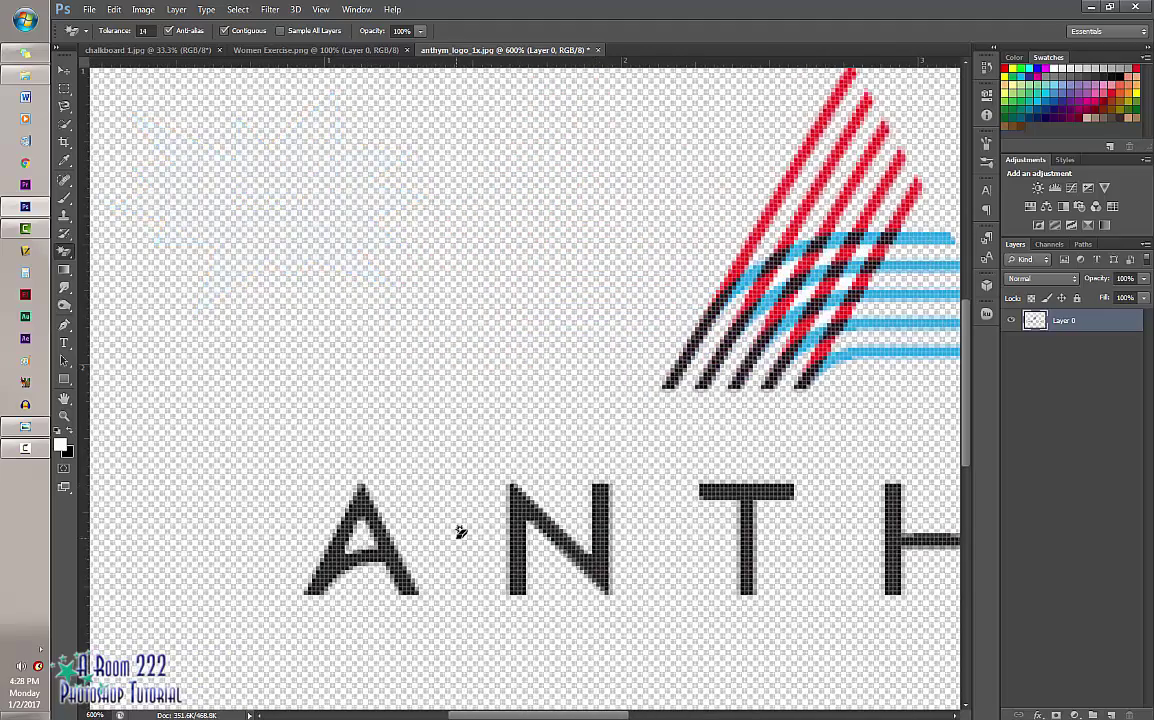
{"action": "key", "text": "ctrl+0"}
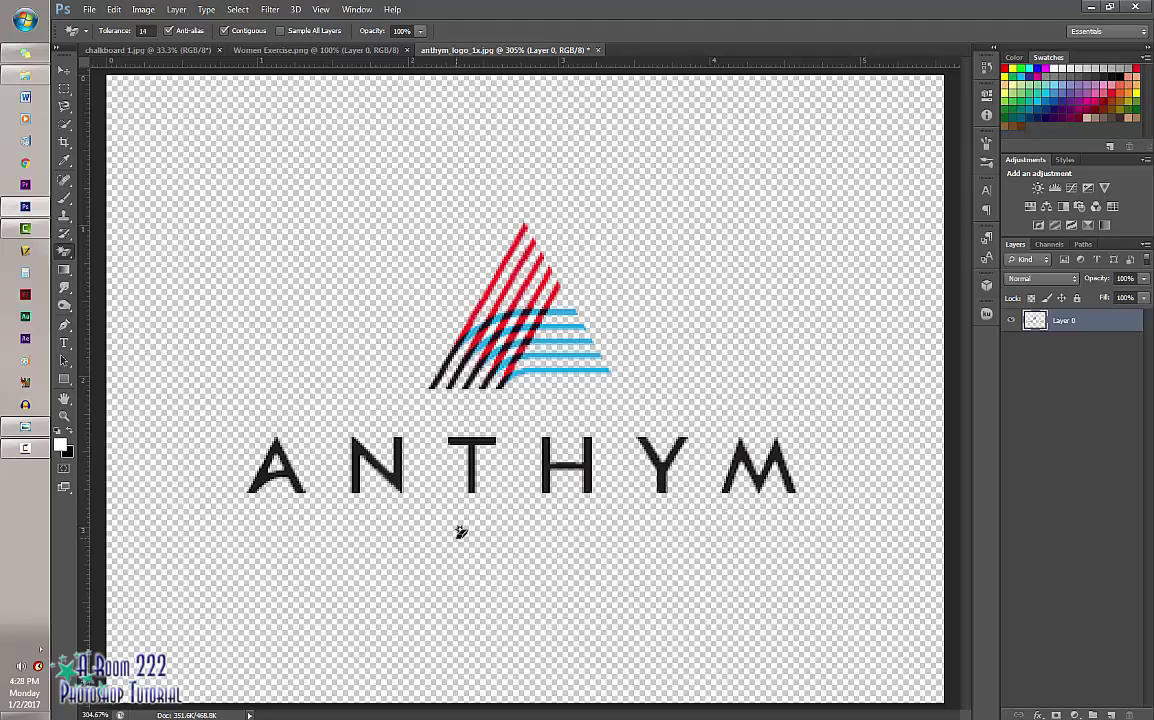
Step: Float the anthym_logo_1x.jpg window, copy the logo onto the chalkboard 1.jpg canvas with the Move tool, and dock the window again
{"action": "left_click_drag", "start_coordinate": [460, 55], "coordinate": [500, 95]}
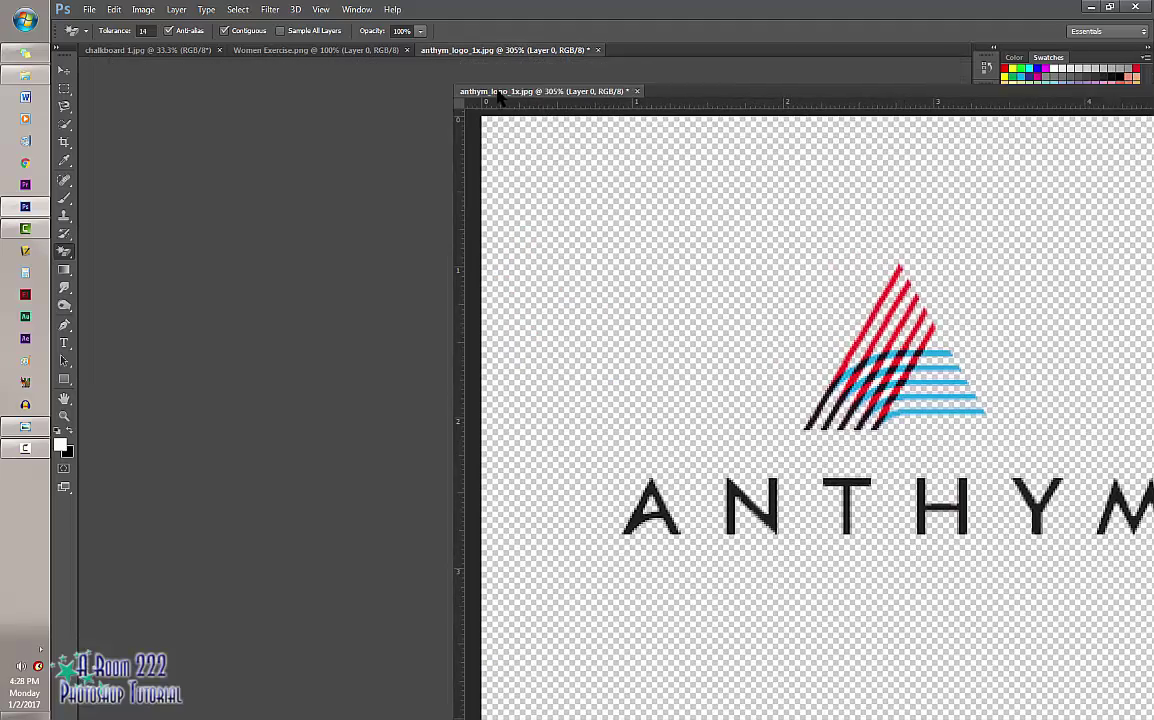
{"action": "left_click", "coordinate": [113, 50]}
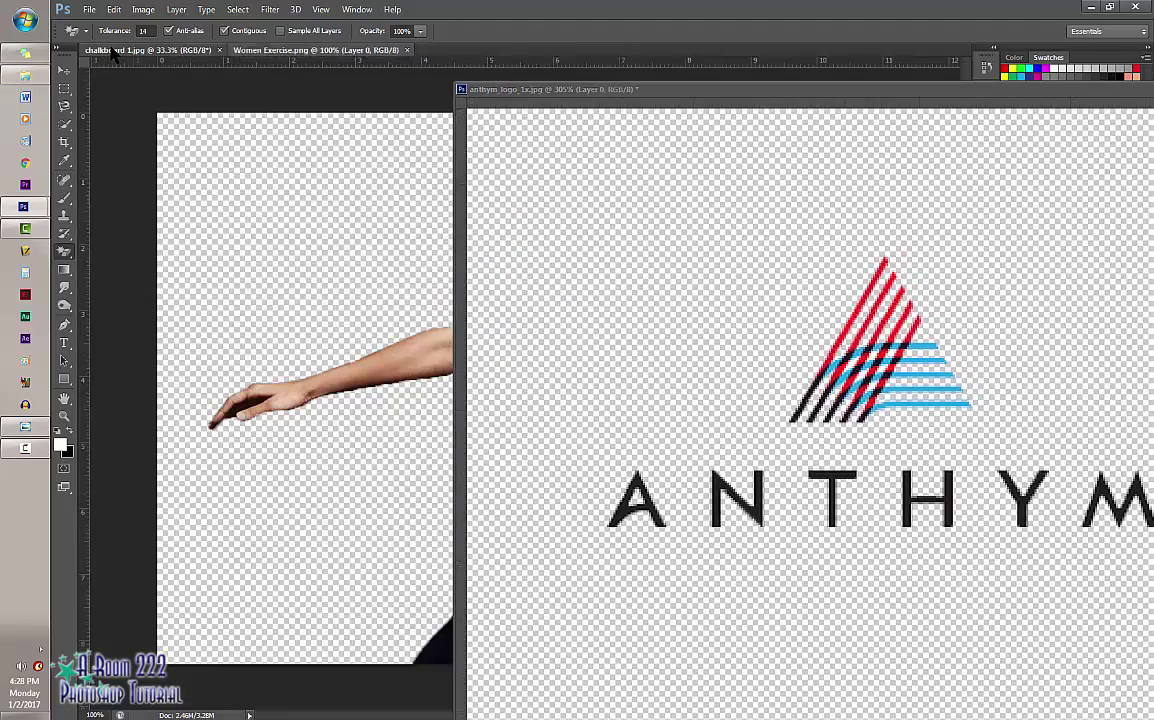
{"action": "left_click", "coordinate": [63, 70]}
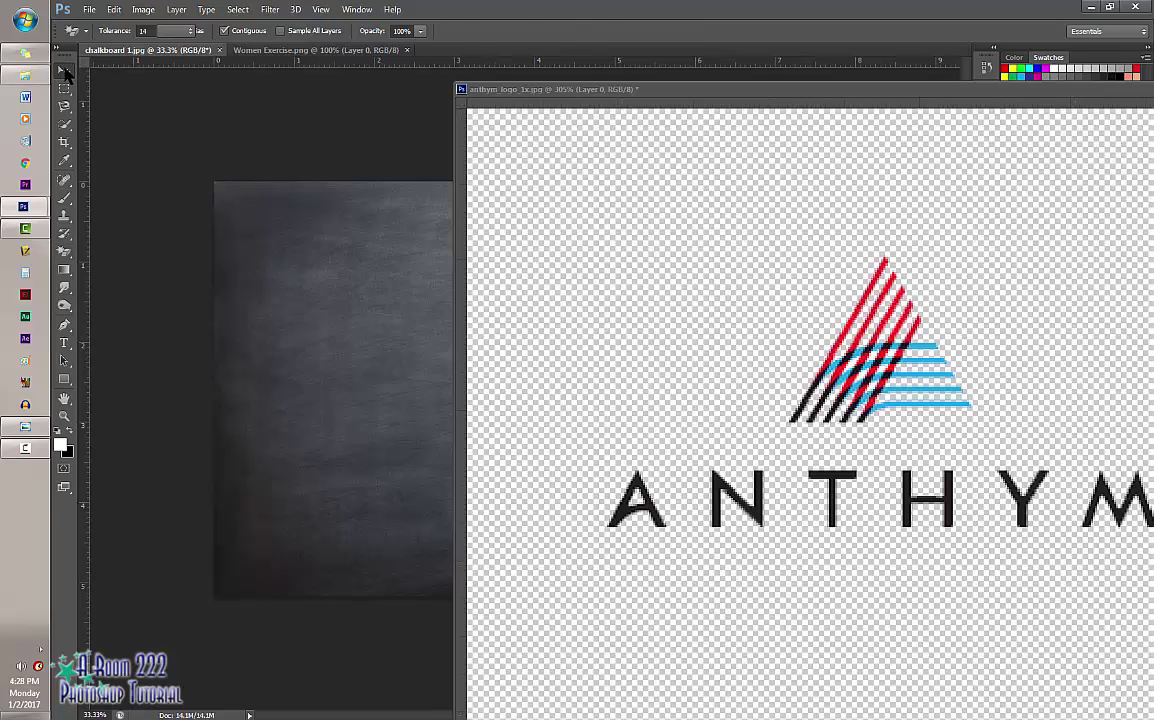
{"action": "left_click", "coordinate": [718, 312]}
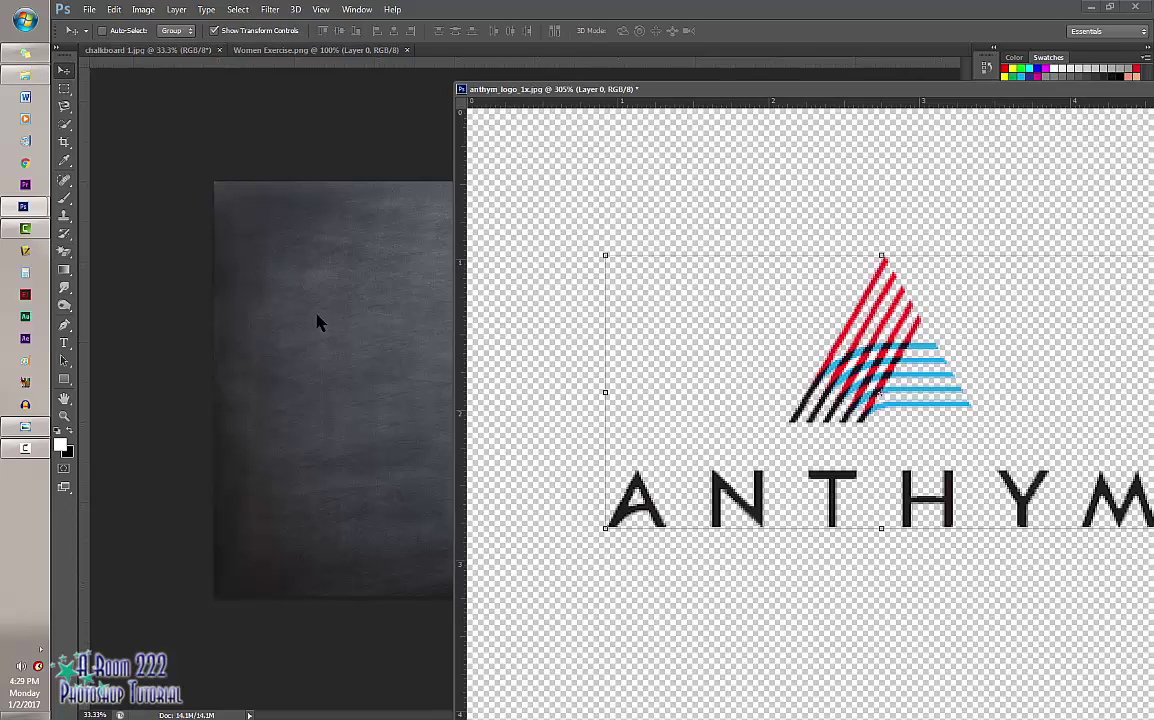
{"action": "left_click_drag", "start_coordinate": [862, 427], "coordinate": [366, 430]}
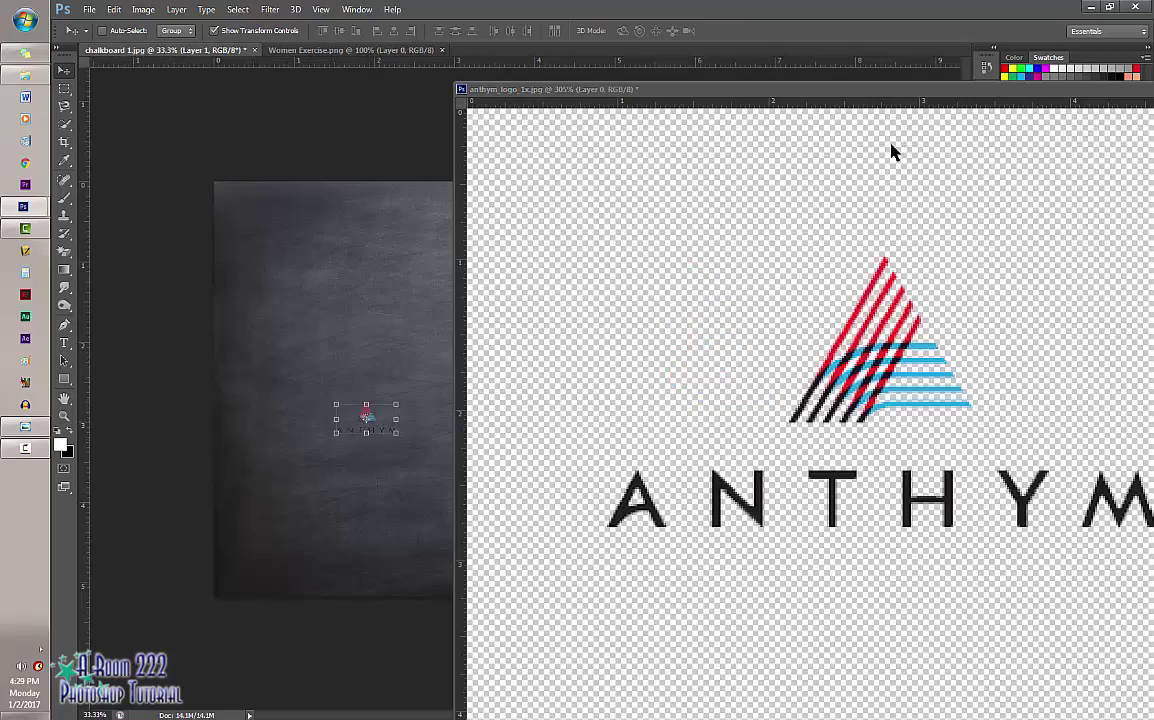
{"action": "left_click_drag", "start_coordinate": [990, 93], "coordinate": [626, 46]}
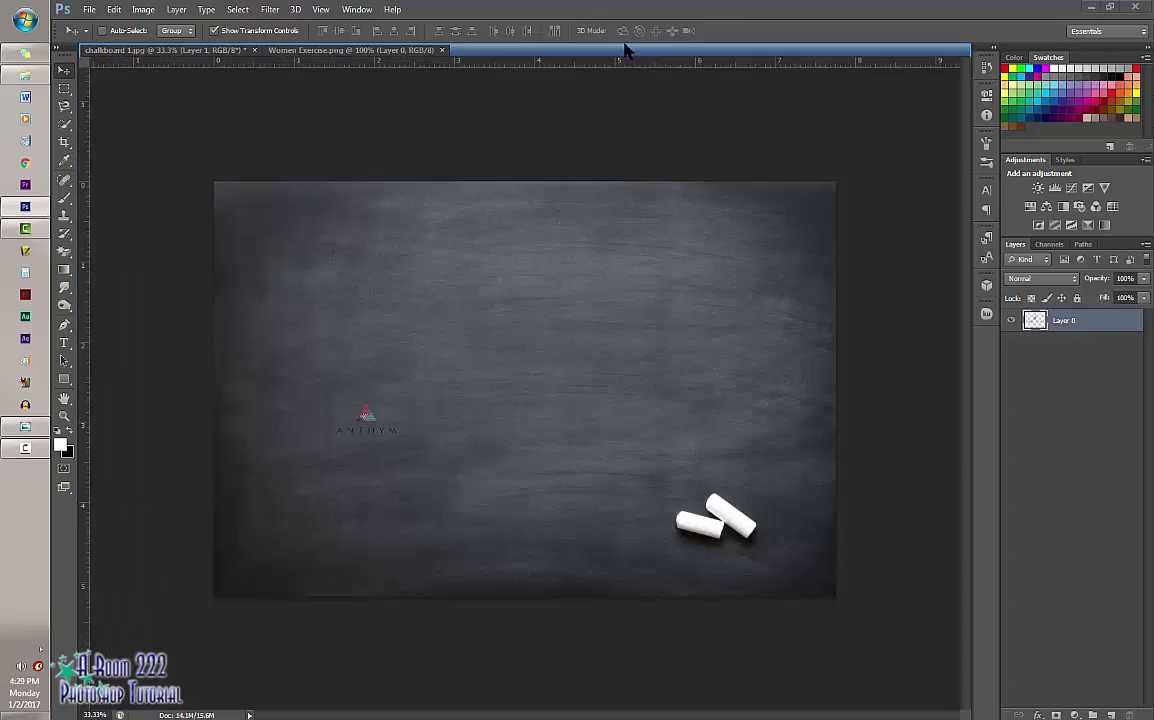
Step: Float the Women Exercise.png window and copy the woman onto the chalkboard 1.jpg canvas with the Move tool
{"action": "left_click", "coordinate": [290, 49]}
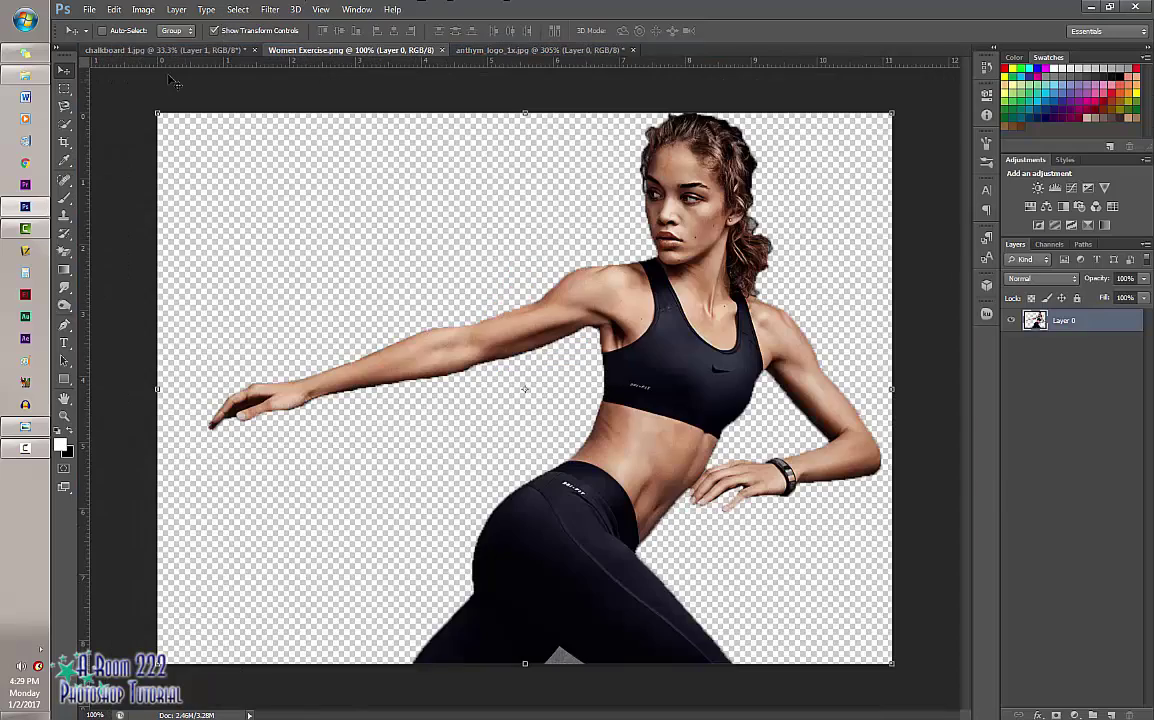
{"action": "left_click_drag", "start_coordinate": [392, 55], "coordinate": [690, 232]}
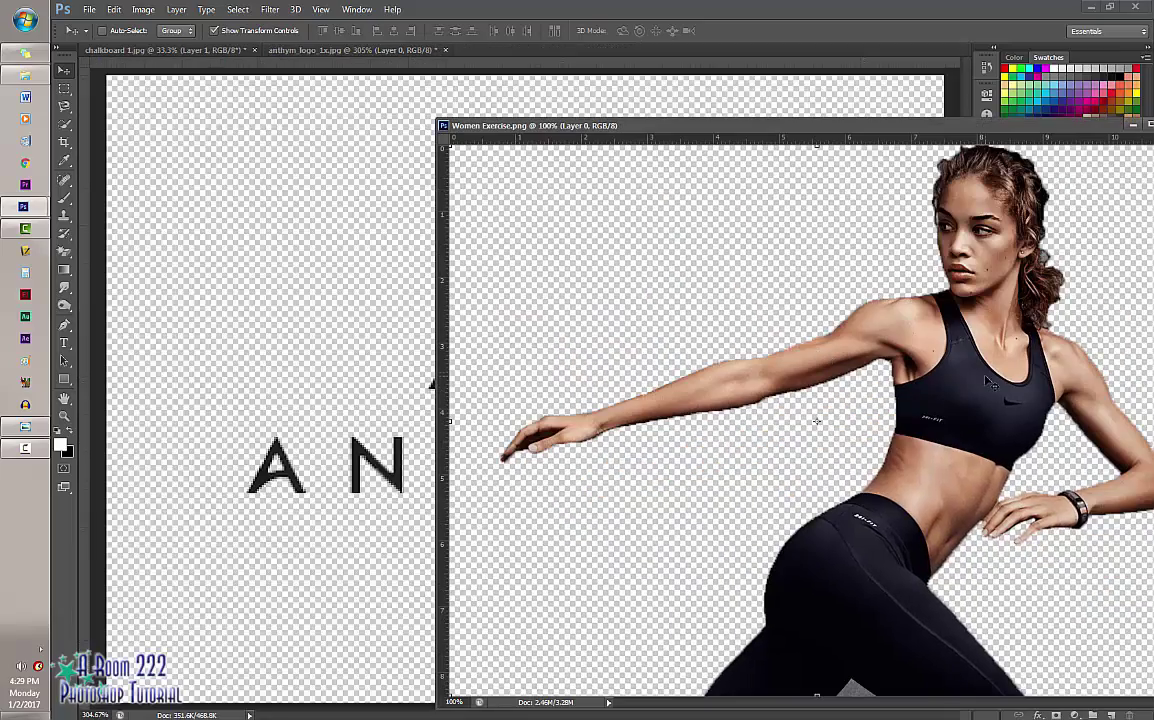
{"action": "left_click_drag", "start_coordinate": [972, 378], "coordinate": [288, 232]}
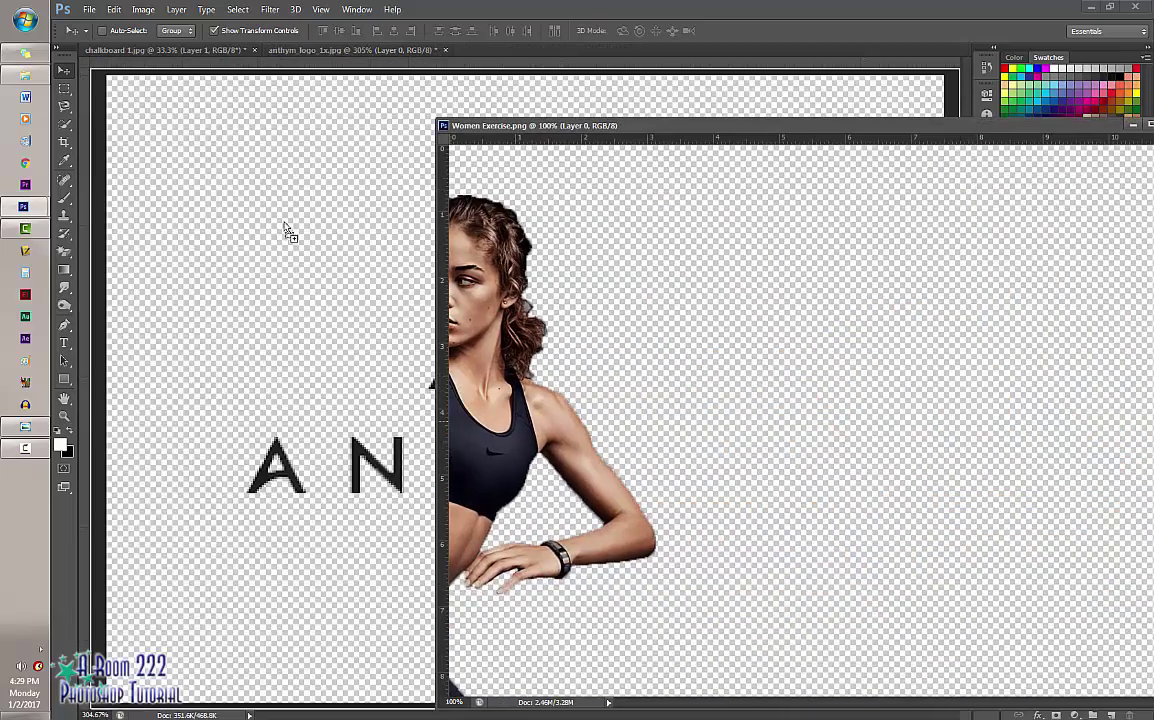
{"action": "left_click_drag", "start_coordinate": [271, 281], "coordinate": [648, 255]}
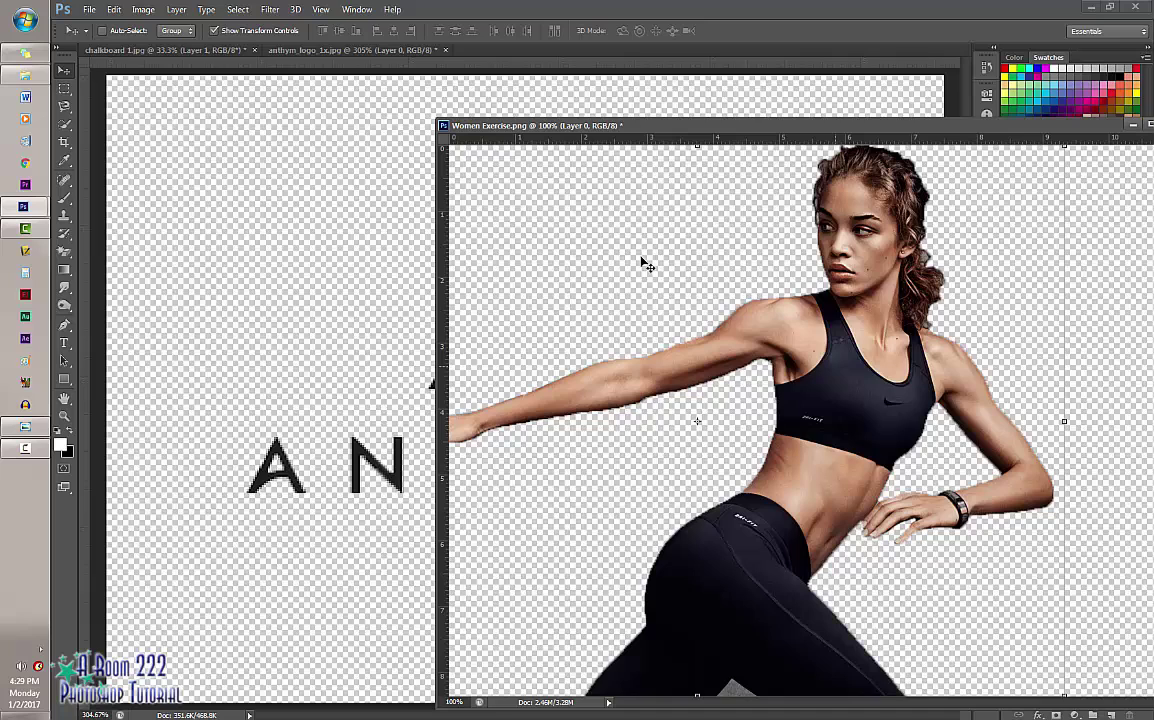
{"action": "left_click", "coordinate": [143, 51]}
{"action": "left_click", "coordinate": [755, 356]}
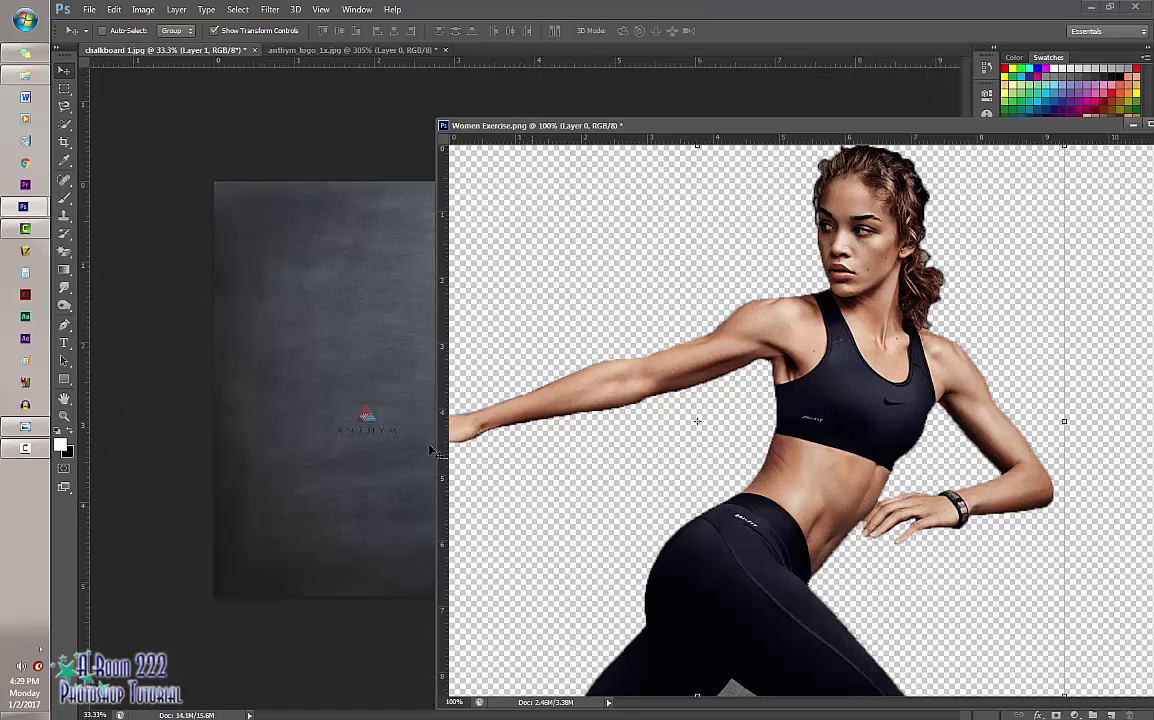
{"action": "left_click_drag", "start_coordinate": [828, 368], "coordinate": [252, 263]}
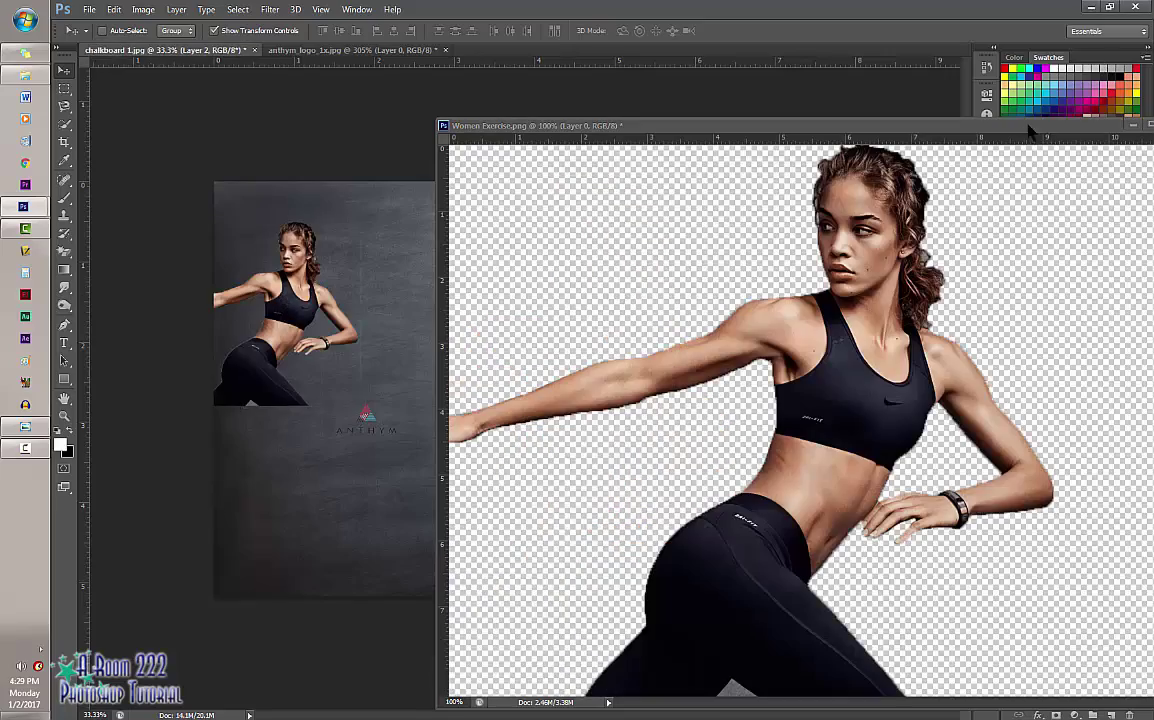
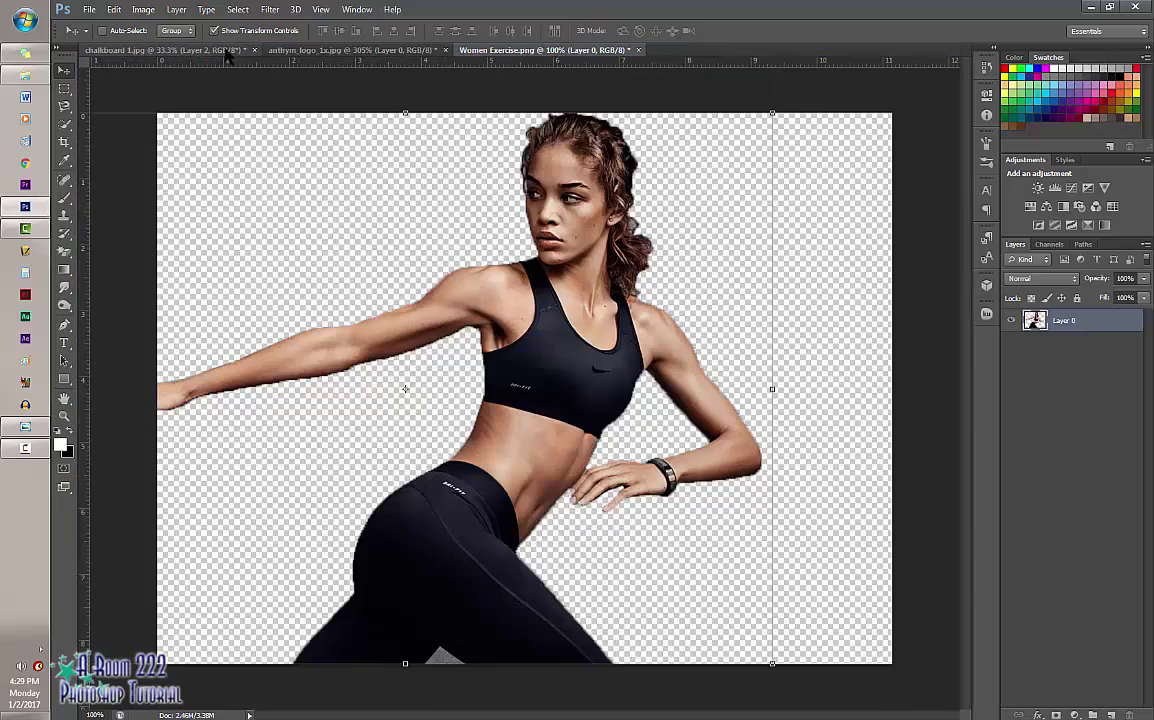
Step: Scale the woman to about 224% with Free Transform and place her toward the chalkboard's right side, filling the canvas height
{"action": "left_click_drag", "start_coordinate": [341, 297], "coordinate": [673, 334]}
{"action": "key", "text": "ctrl+t"}
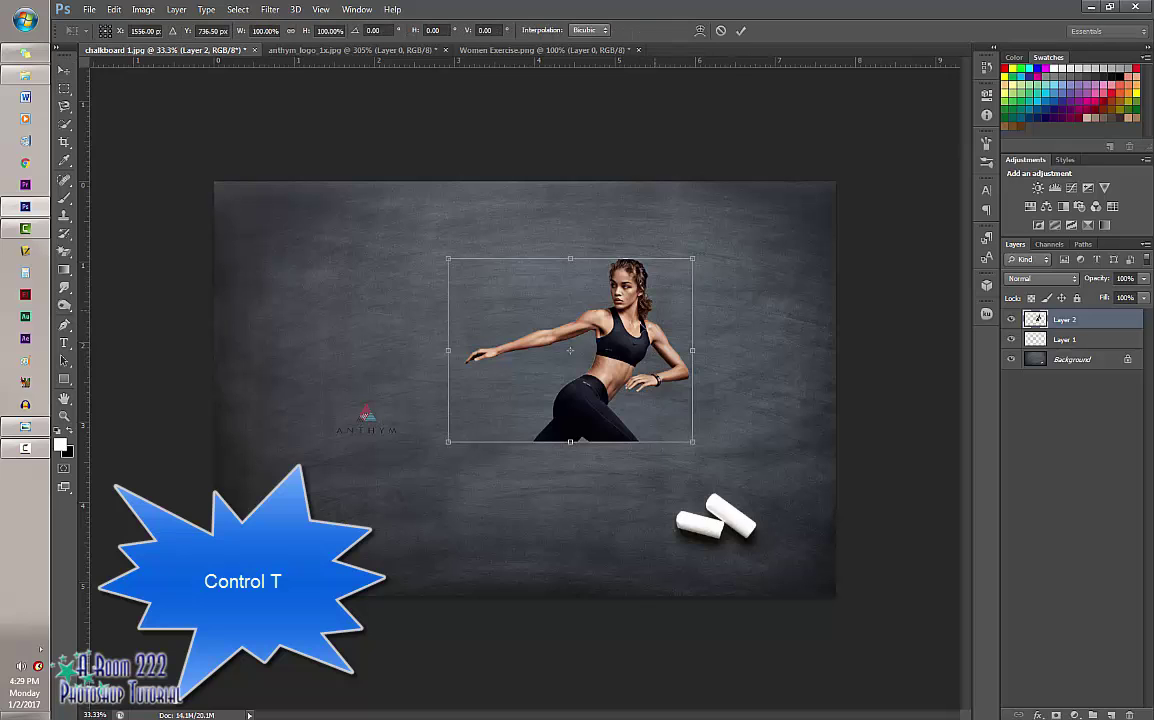
{"action": "left_click_drag", "start_coordinate": [692, 258], "coordinate": [788, 187]}
{"action": "left_click_drag", "start_coordinate": [755, 262], "coordinate": [612, 373]}
{"action": "left_click_drag", "start_coordinate": [686, 294], "coordinate": [811, 198]}
{"action": "left_click_drag", "start_coordinate": [760, 342], "coordinate": [714, 387]}
{"action": "left_click_drag", "start_coordinate": [755, 247], "coordinate": [838, 185]}
{"action": "left_click_drag", "start_coordinate": [740, 332], "coordinate": [714, 330]}
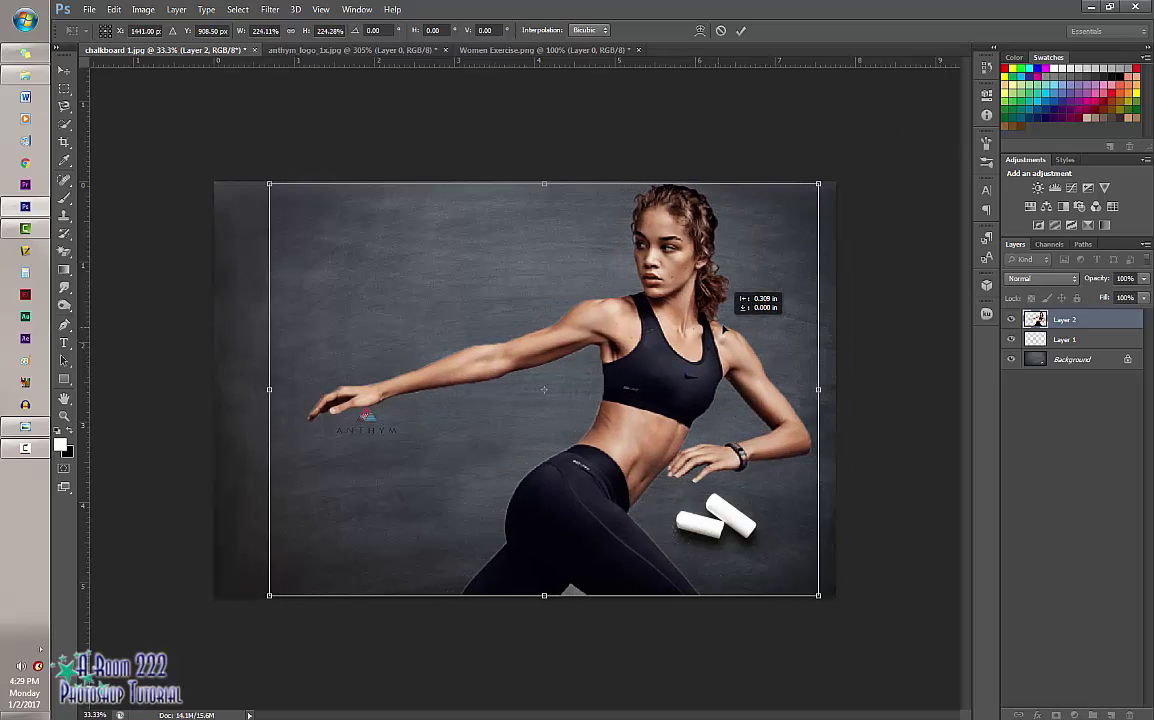
{"action": "key", "text": "Return"}
Step: Enlarge the ANTHYM logo on Layer 1 to about 3.2 in wide and place it in the chalkboard's upper-left area above the outstretched arm
{"action": "left_click", "coordinate": [1066, 340]}
{"action": "key", "text": "ctrl+t"}
{"action": "left_click_drag", "start_coordinate": [366, 418], "coordinate": [517, 327]}
{"action": "key", "text": "Return"}
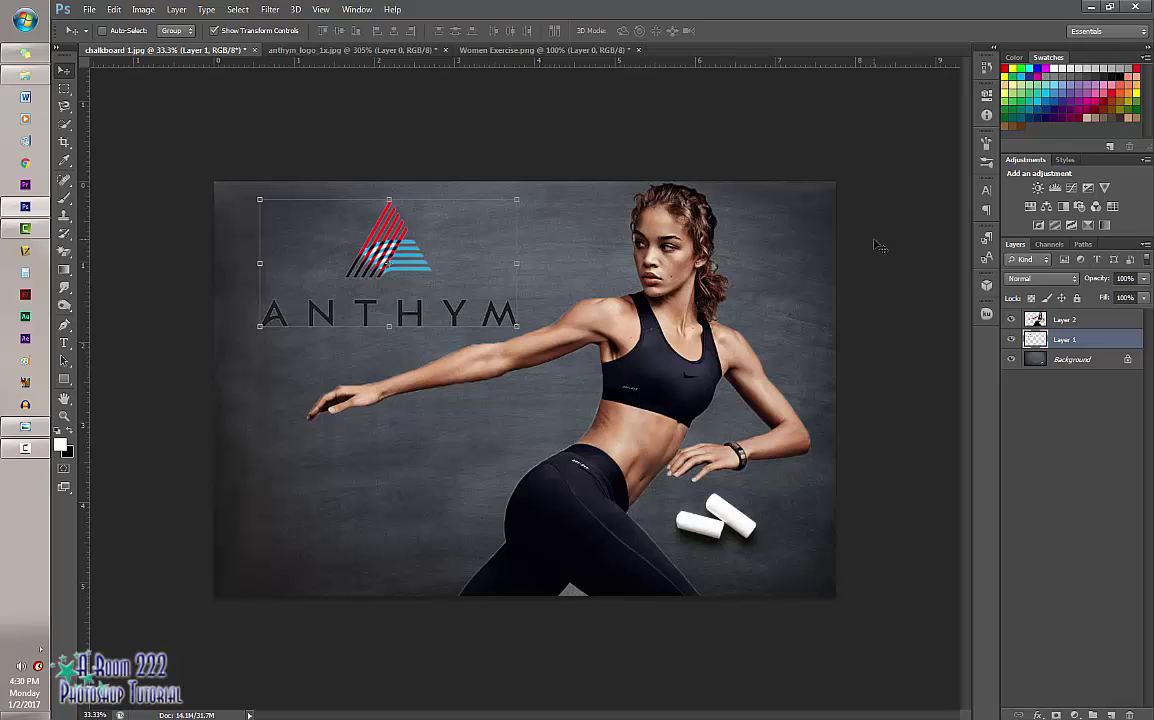
{"action": "left_click", "coordinate": [1124, 441]}
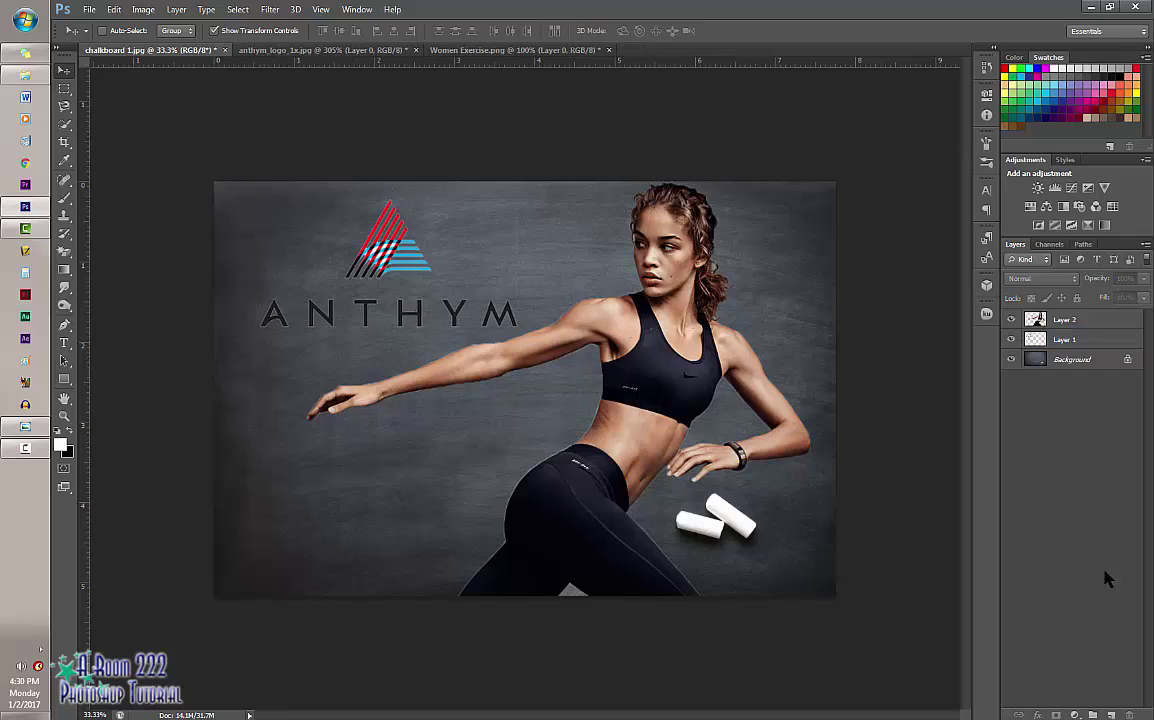
Step: Add a new layer above the woman and choose the soft round 30 px tip for the Brush tool
{"action": "left_click", "coordinate": [1108, 714]}
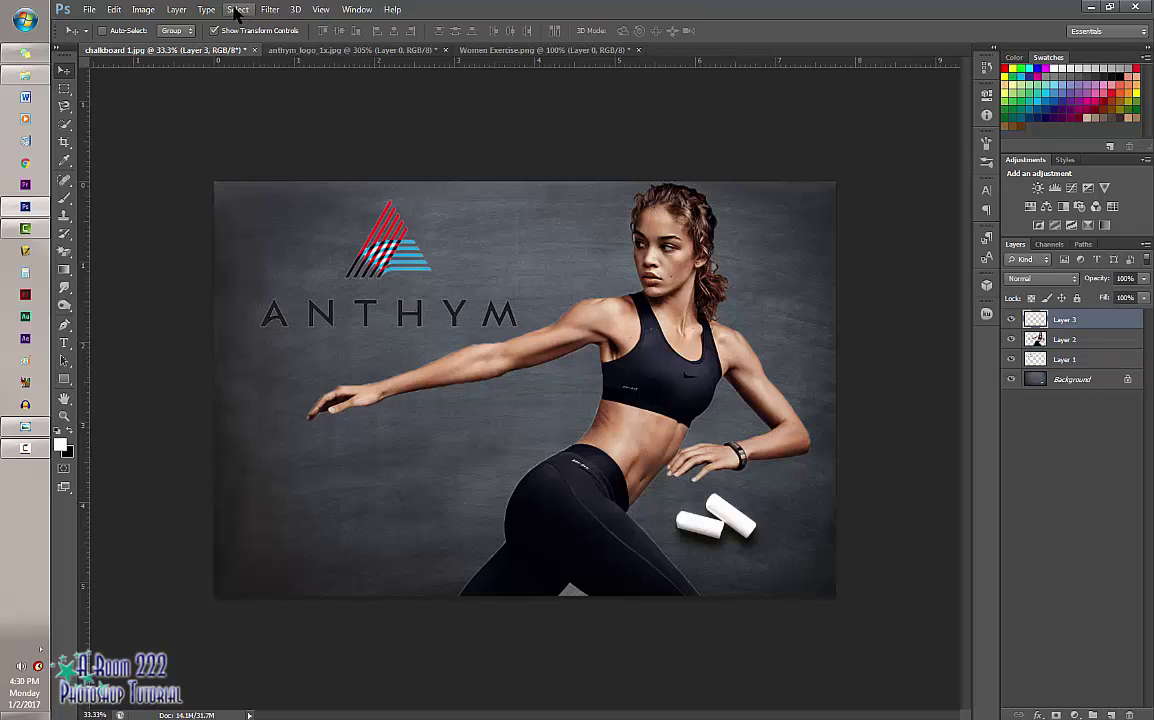
{"action": "left_click", "coordinate": [356, 9]}
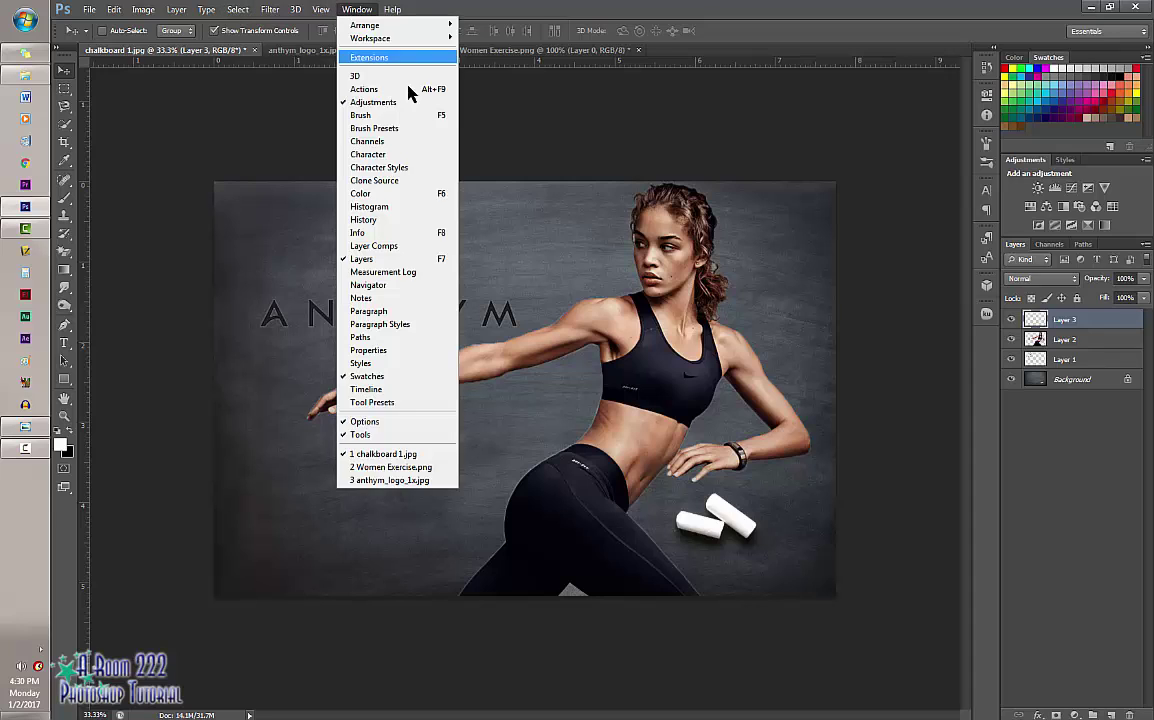
{"action": "left_click", "coordinate": [423, 117]}
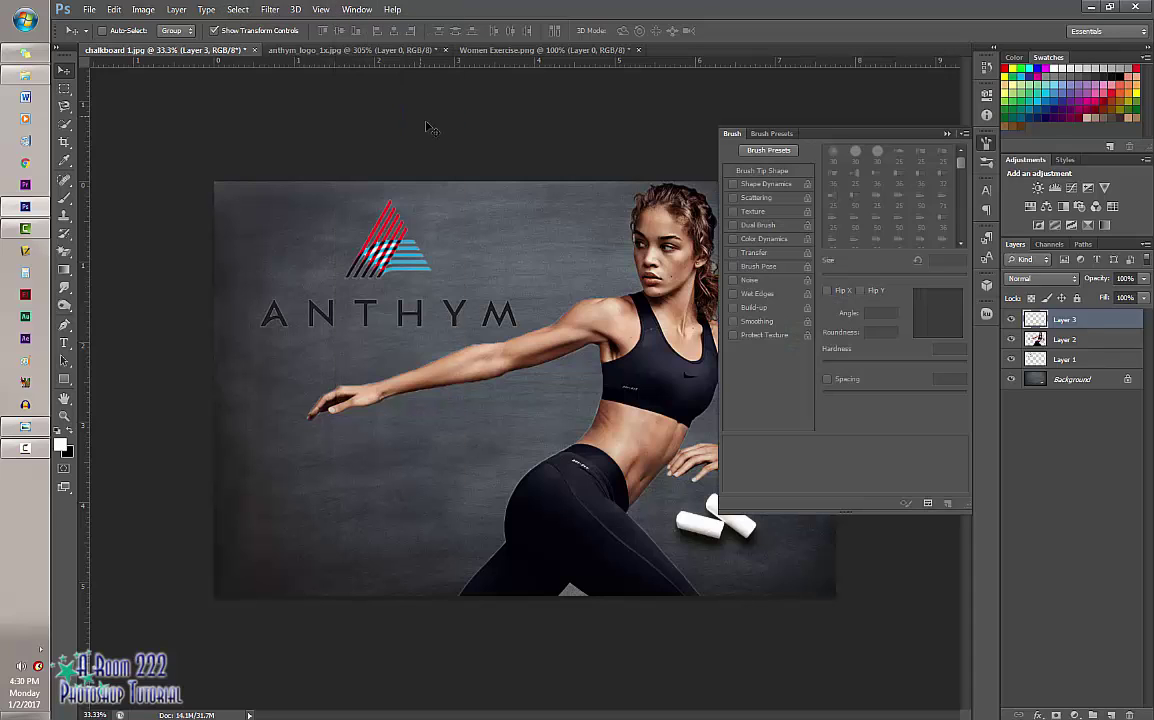
{"action": "left_click", "coordinate": [64, 199]}
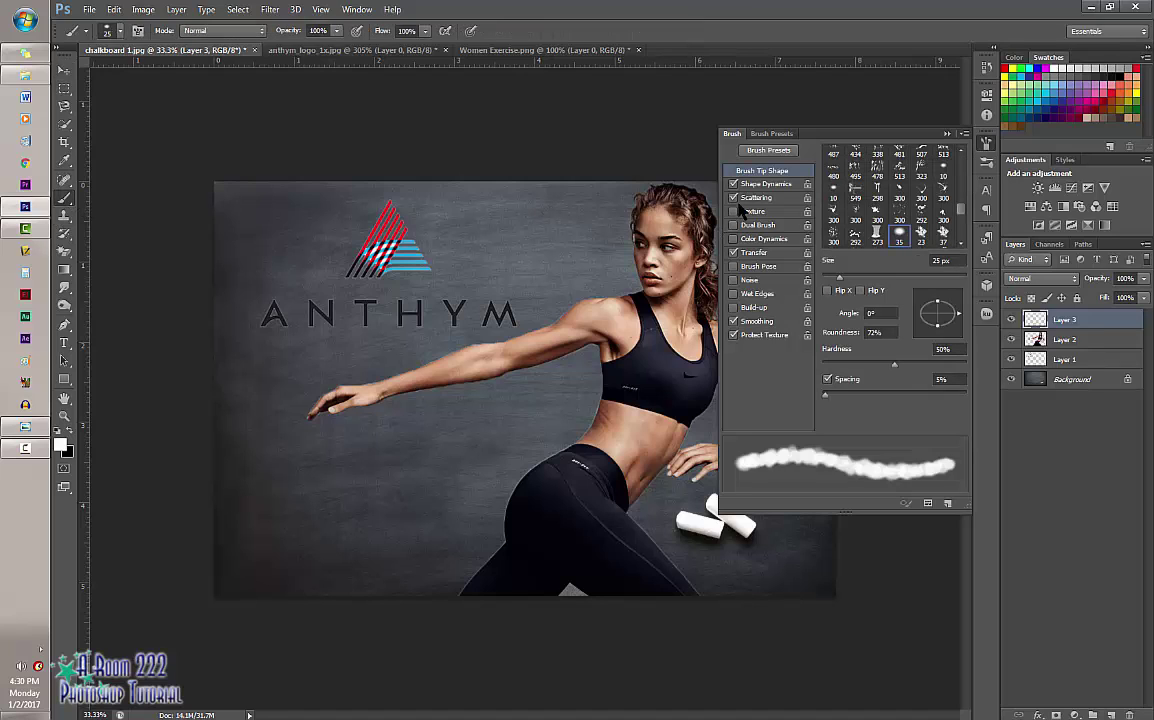
{"action": "left_click_drag", "start_coordinate": [958, 214], "coordinate": [958, 160]}
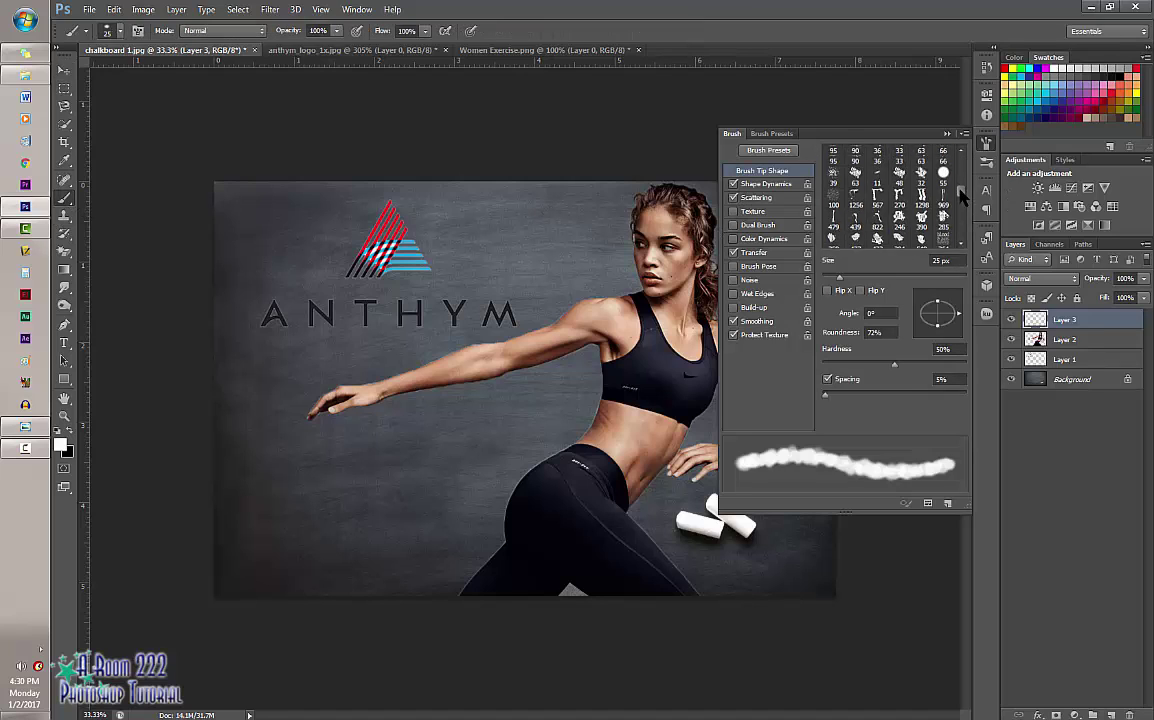
{"action": "left_click", "coordinate": [832, 156]}
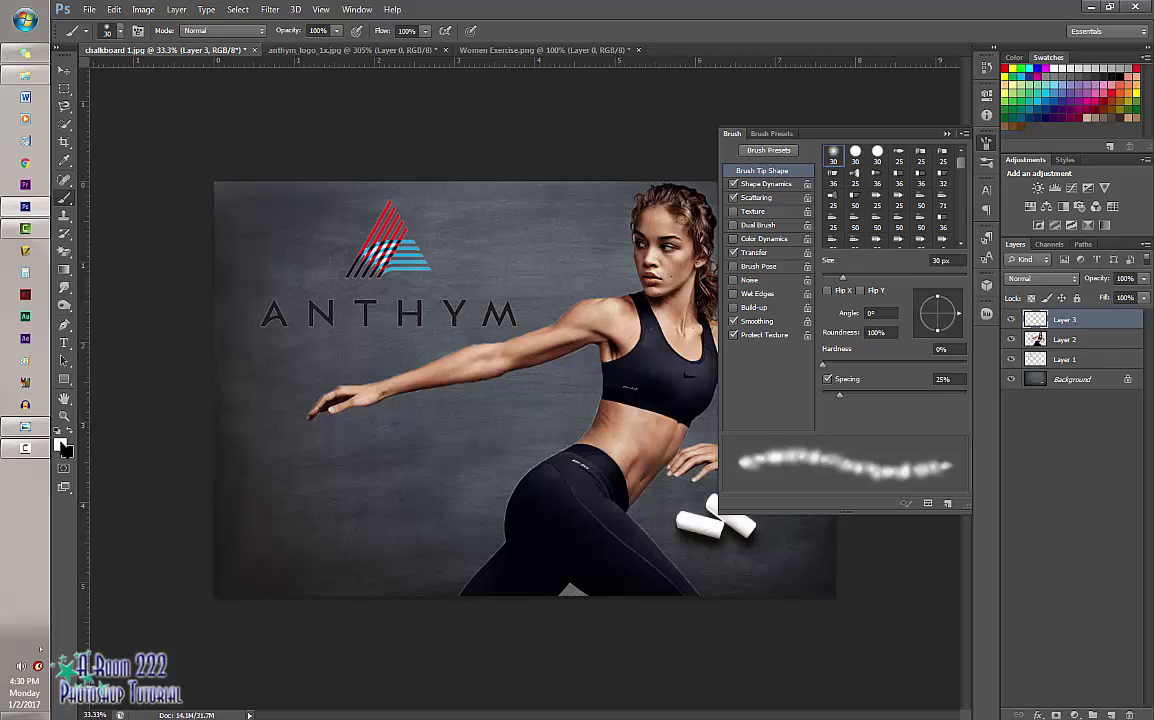
{"action": "key", "text": "x"}
Step: Set the brush tip's roundness to 80%, hardness to 50% and spacing to 7%
{"action": "left_click_drag", "start_coordinate": [938, 334], "coordinate": [938, 328]}
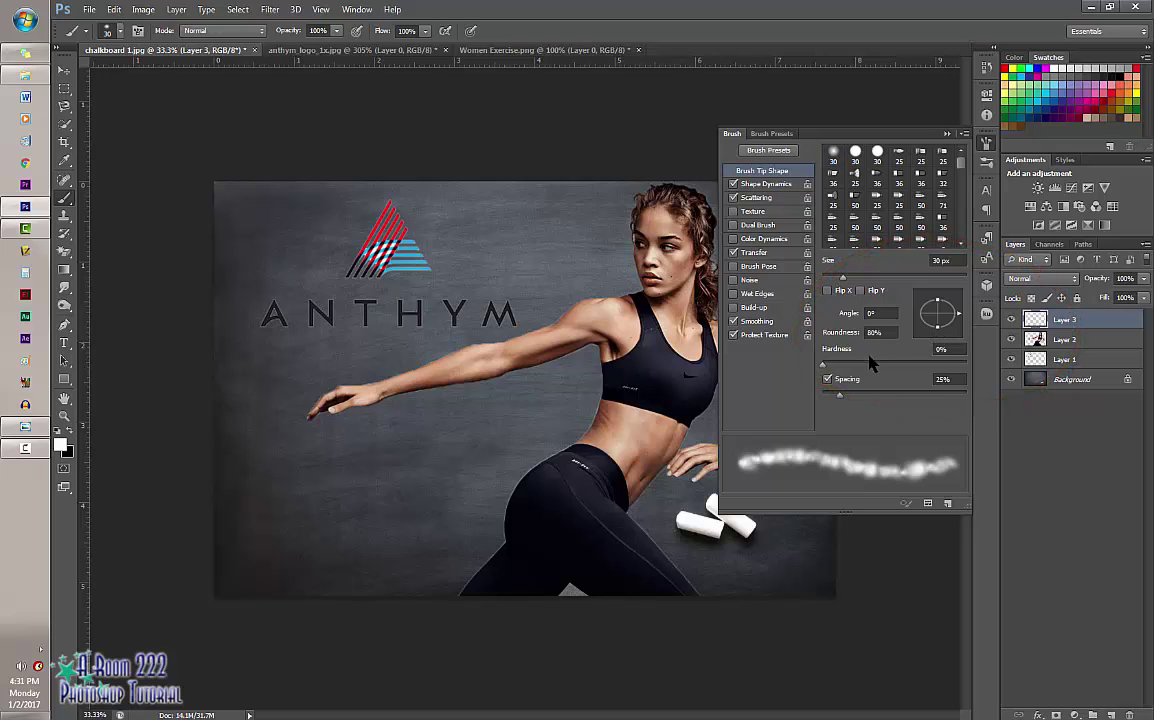
{"action": "left_click_drag", "start_coordinate": [826, 368], "coordinate": [869, 372]}
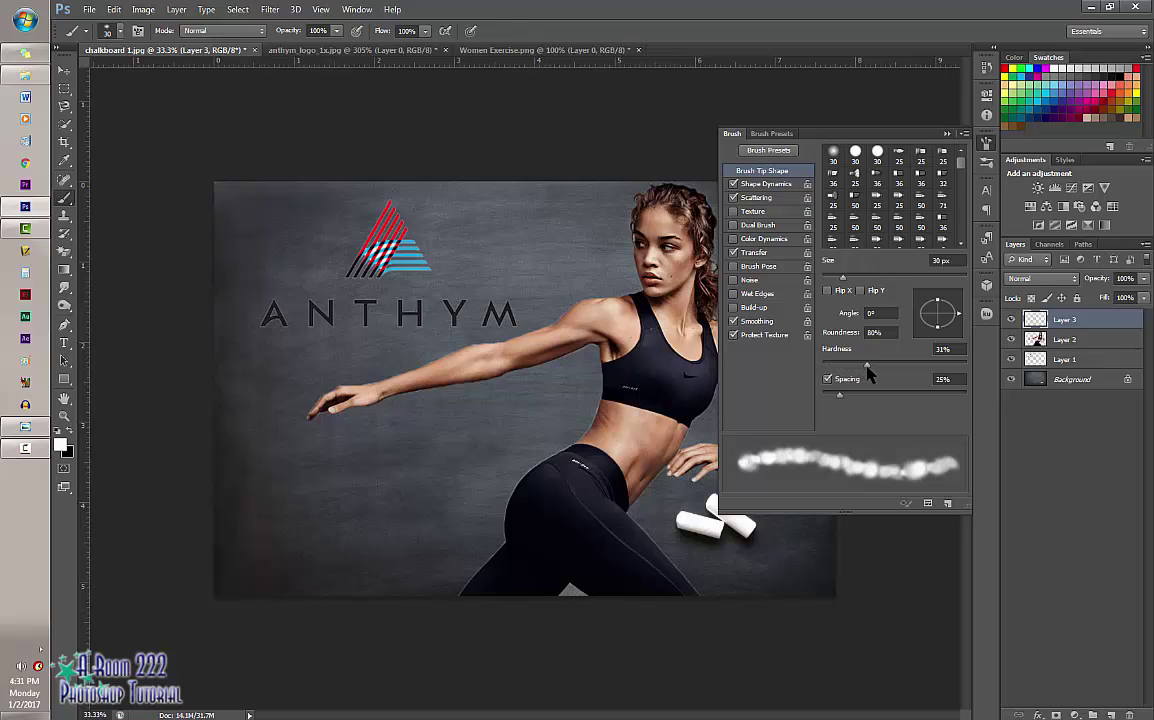
{"action": "left_click_drag", "start_coordinate": [869, 372], "coordinate": [895, 377]}
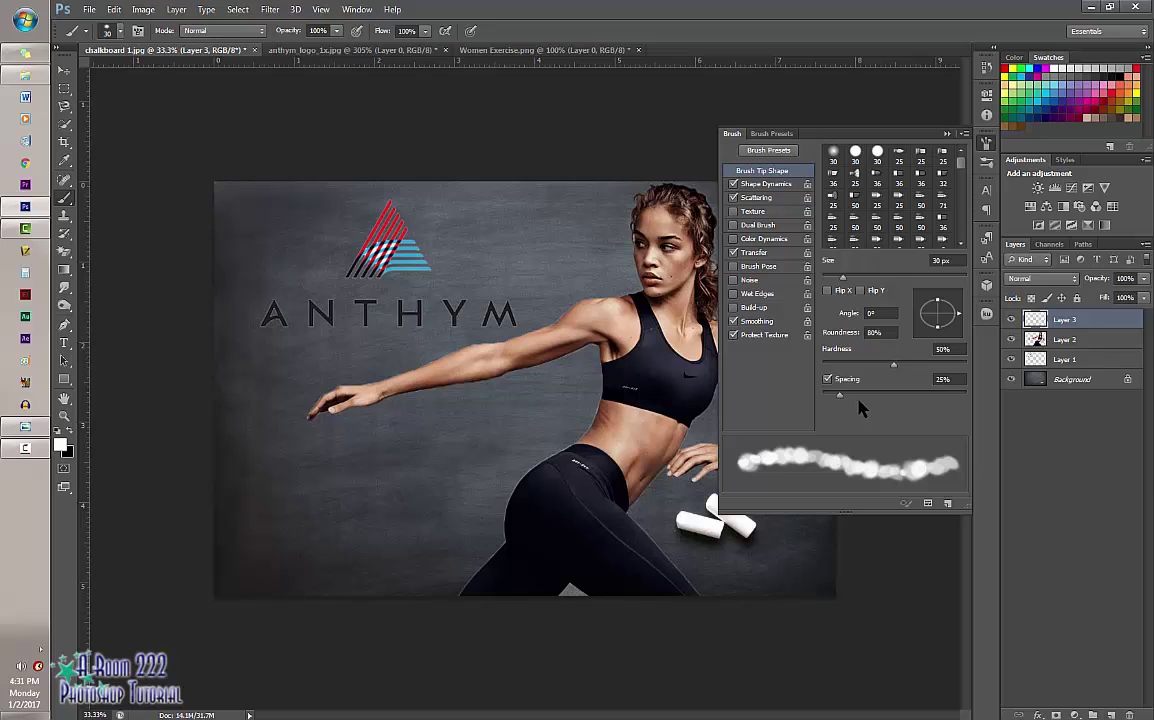
{"action": "left_click_drag", "start_coordinate": [848, 399], "coordinate": [829, 400]}
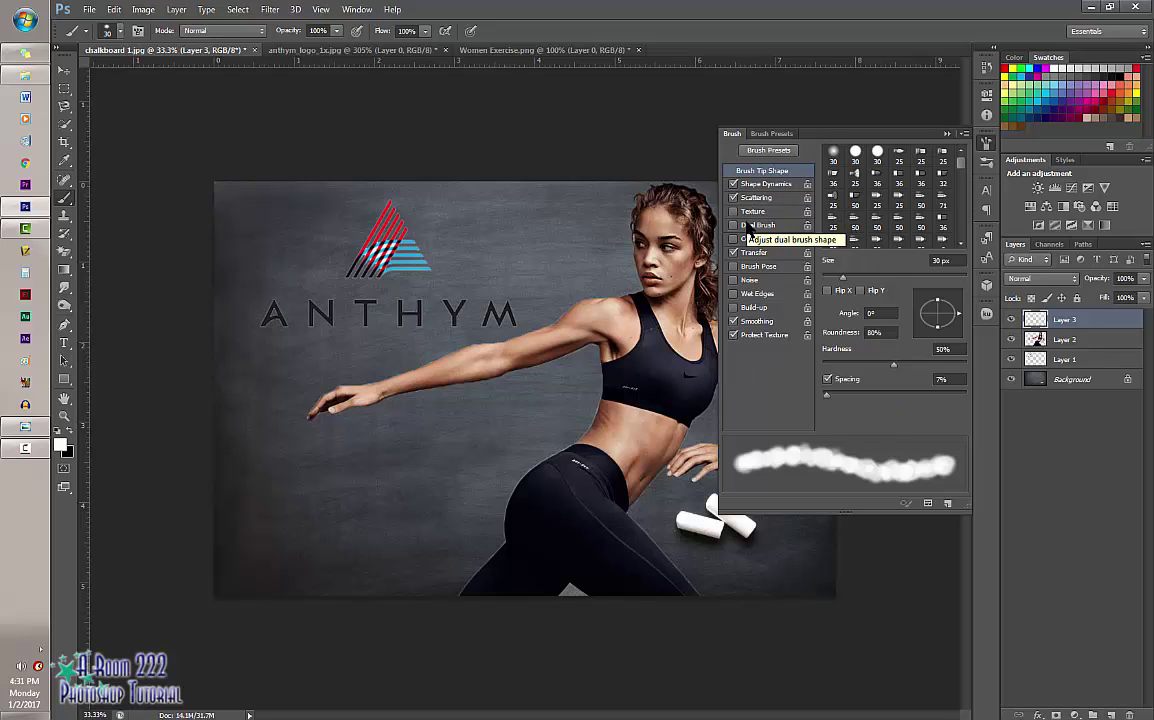
Step: Set the brush's size jitter to 97%, minimum diameter to 39% and roundness jitter to 31%, and slightly reduce its scatter
{"action": "left_click", "coordinate": [785, 186]}
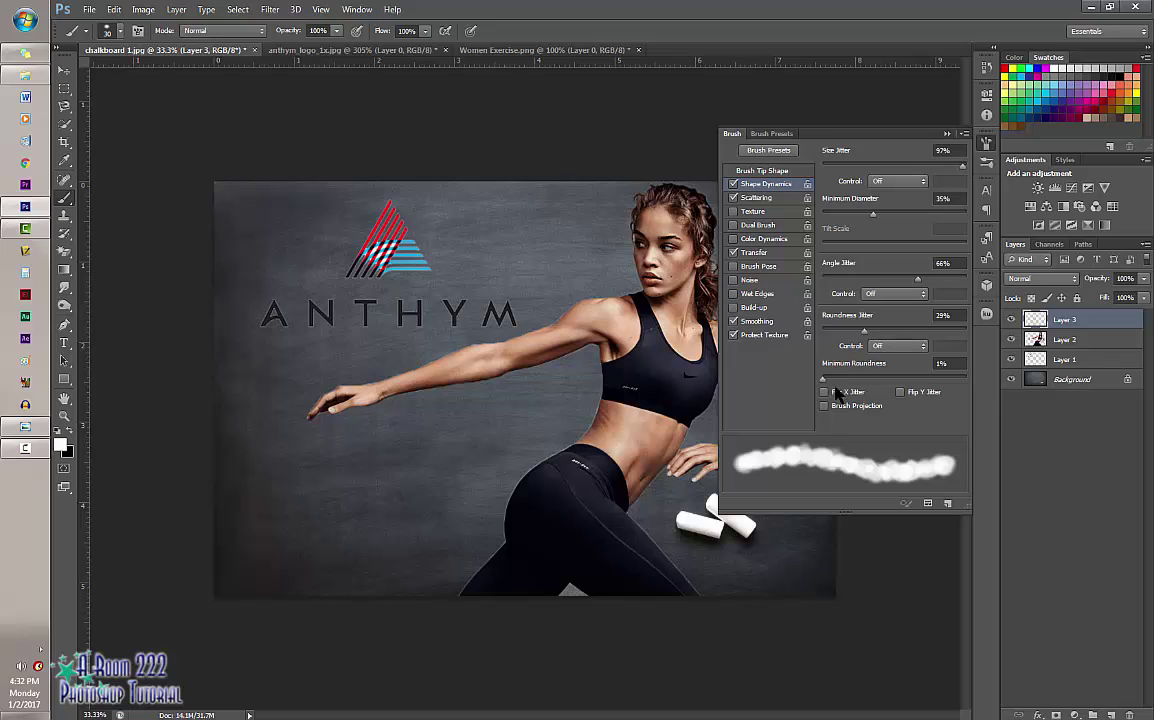
{"action": "left_click_drag", "start_coordinate": [875, 217], "coordinate": [880, 226]}
{"action": "left_click_drag", "start_coordinate": [963, 166], "coordinate": [964, 180]}
{"action": "mouse_move", "coordinate": [866, 331]}
{"action": "left_mouse_down"}
{"action": "mouse_move", "coordinate": [882, 335]}
{"action": "mouse_move", "coordinate": [872, 343]}
{"action": "left_mouse_up"}
{"action": "left_click", "coordinate": [756, 197]}
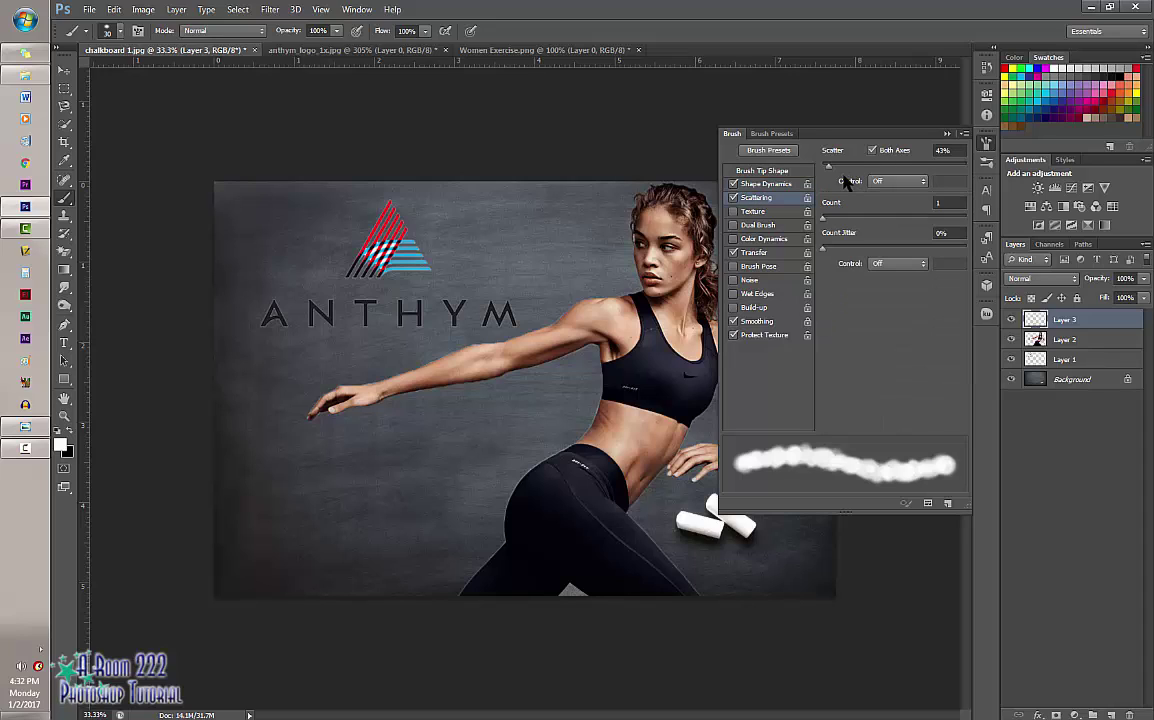
{"action": "mouse_move", "coordinate": [828, 174]}
{"action": "left_mouse_down"}
{"action": "mouse_move", "coordinate": [952, 178]}
{"action": "mouse_move", "coordinate": [803, 175]}
{"action": "mouse_move", "coordinate": [826, 166]}
{"action": "left_mouse_up"}
Step: Set the brush's opacity jitter to 51% and flow jitter to 34%, and turn off Protect Texture
{"action": "left_click", "coordinate": [753, 253]}
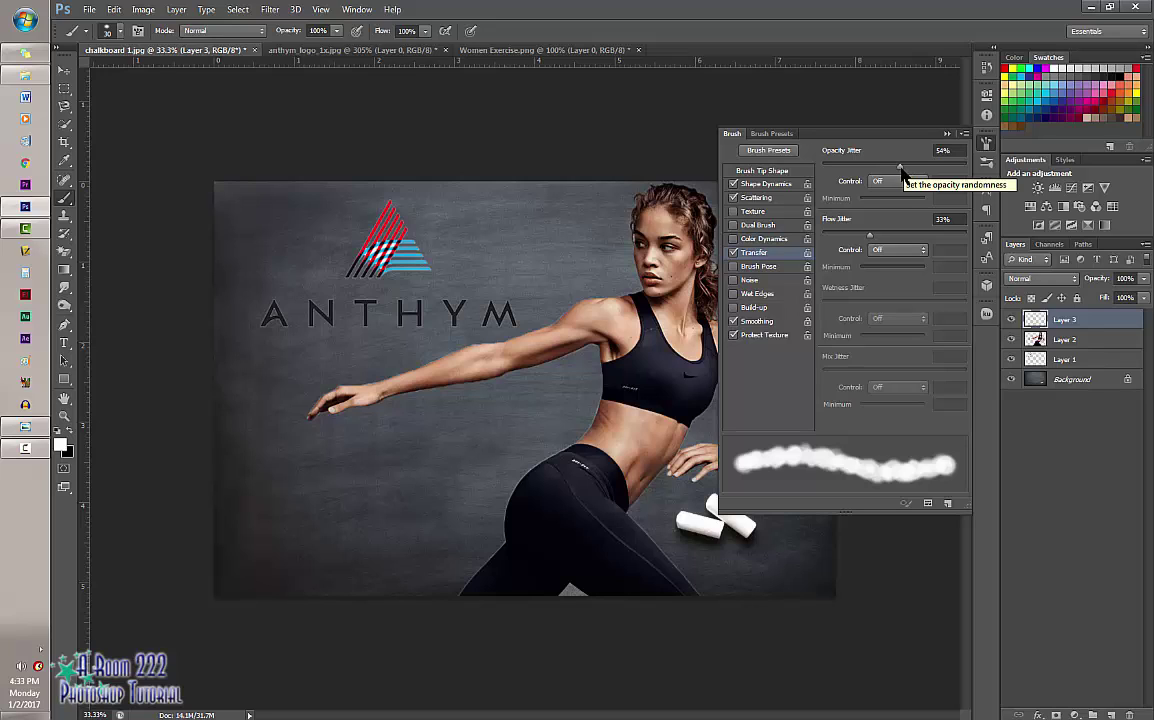
{"action": "mouse_move", "coordinate": [902, 168]}
{"action": "left_mouse_down"}
{"action": "mouse_move", "coordinate": [975, 178]}
{"action": "mouse_move", "coordinate": [848, 179]}
{"action": "mouse_move", "coordinate": [894, 161]}
{"action": "left_mouse_up"}
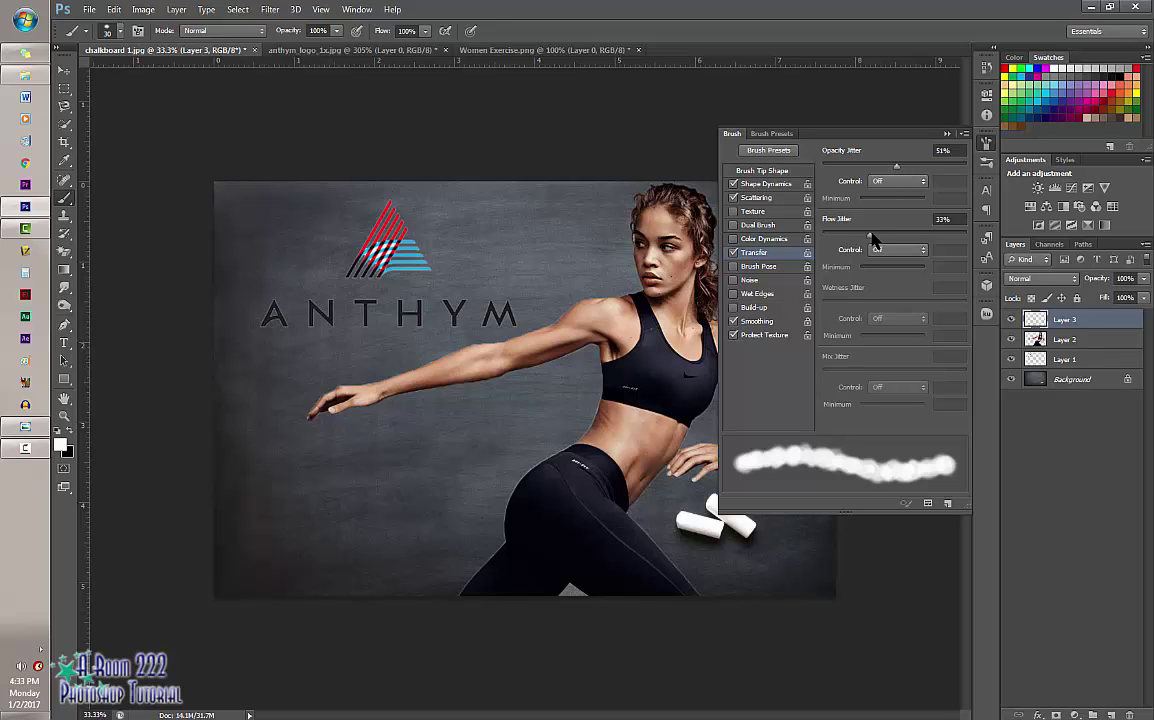
{"action": "left_click_drag", "start_coordinate": [872, 240], "coordinate": [850, 250]}
{"action": "left_click_drag", "start_coordinate": [879, 242], "coordinate": [873, 240]}
{"action": "left_click", "coordinate": [734, 336]}
{"action": "left_click", "coordinate": [734, 321]}
Step: Paint a test stroke over the chalkboard below the logo with the chalk brush and undo it
{"action": "mouse_move", "coordinate": [324, 490]}
{"action": "left_mouse_down"}
{"action": "mouse_move", "coordinate": [361, 443]}
{"action": "mouse_move", "coordinate": [470, 435]}
{"action": "mouse_move", "coordinate": [330, 420]}
{"action": "left_mouse_up"}
{"action": "mouse_move", "coordinate": [370, 376]}
{"action": "left_mouse_down"}
{"action": "mouse_move", "coordinate": [351, 318]}
{"action": "mouse_move", "coordinate": [485, 395]}
{"action": "mouse_move", "coordinate": [521, 341]}
{"action": "left_mouse_up"}
{"action": "key", "text": "ctrl+z"}
Step: Check the brush's Shape Dynamics, Scattering and Transfer settings and save it as a new preset named Chalk2 with its size captured
{"action": "left_click", "coordinate": [765, 186]}
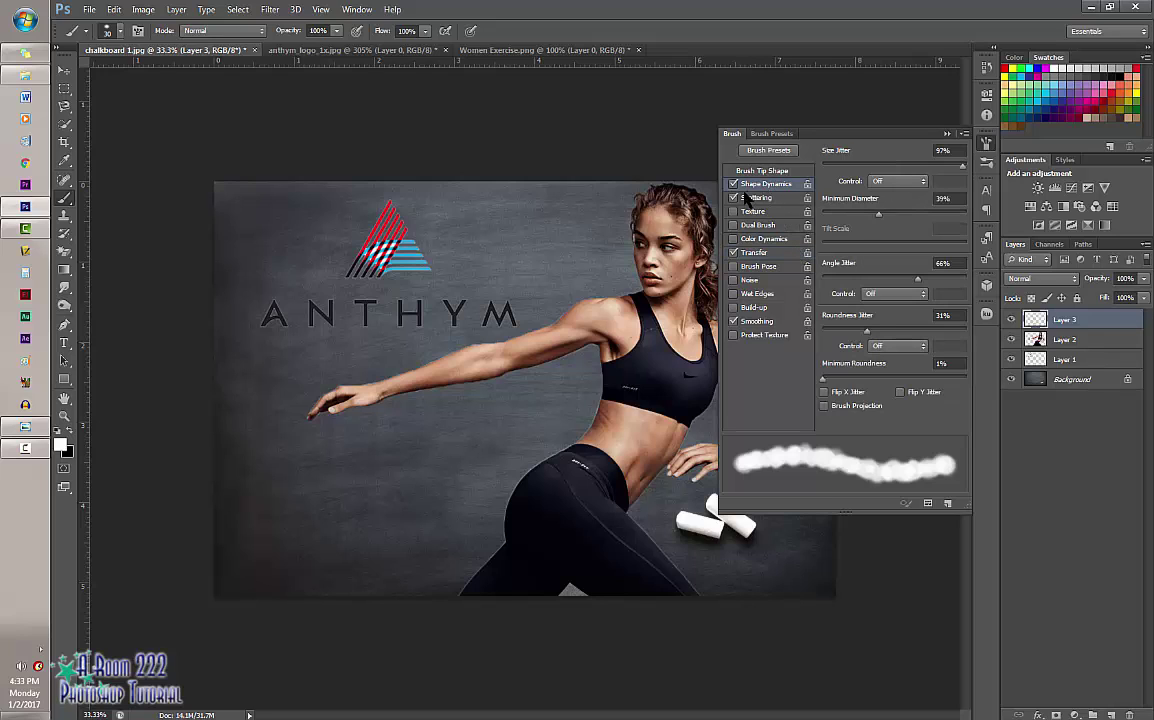
{"action": "left_click", "coordinate": [760, 198]}
{"action": "left_click", "coordinate": [756, 253]}
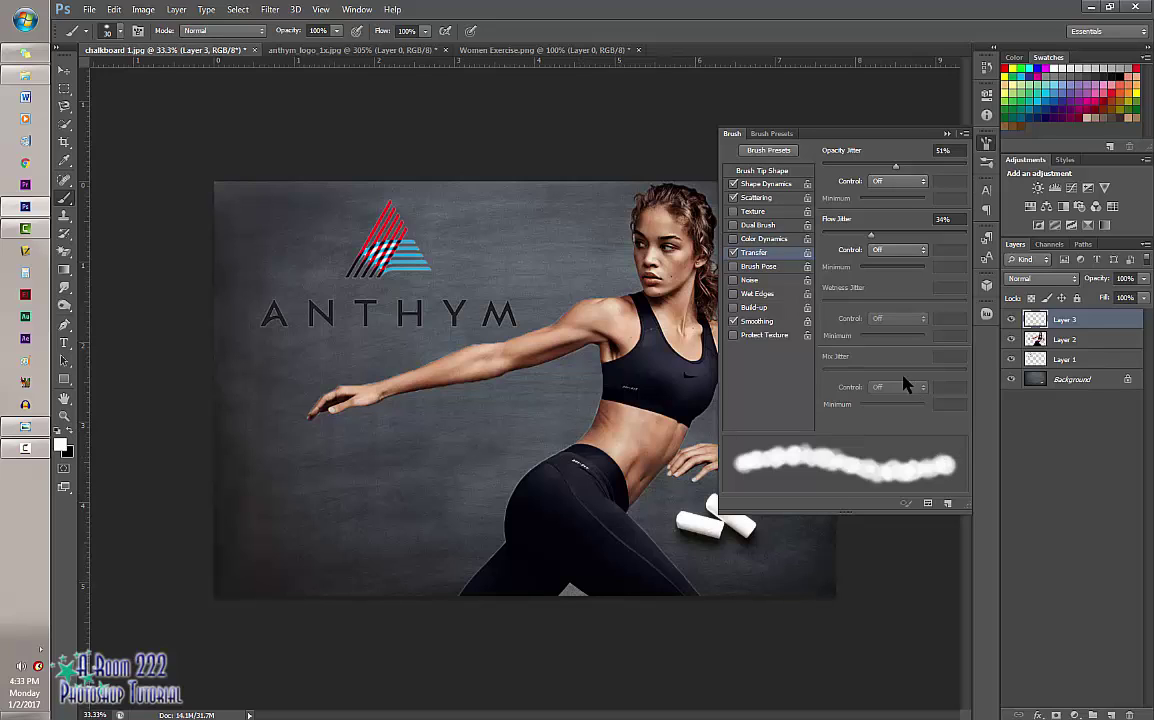
{"action": "left_click", "coordinate": [965, 134]}
{"action": "left_click", "coordinate": [987, 143]}
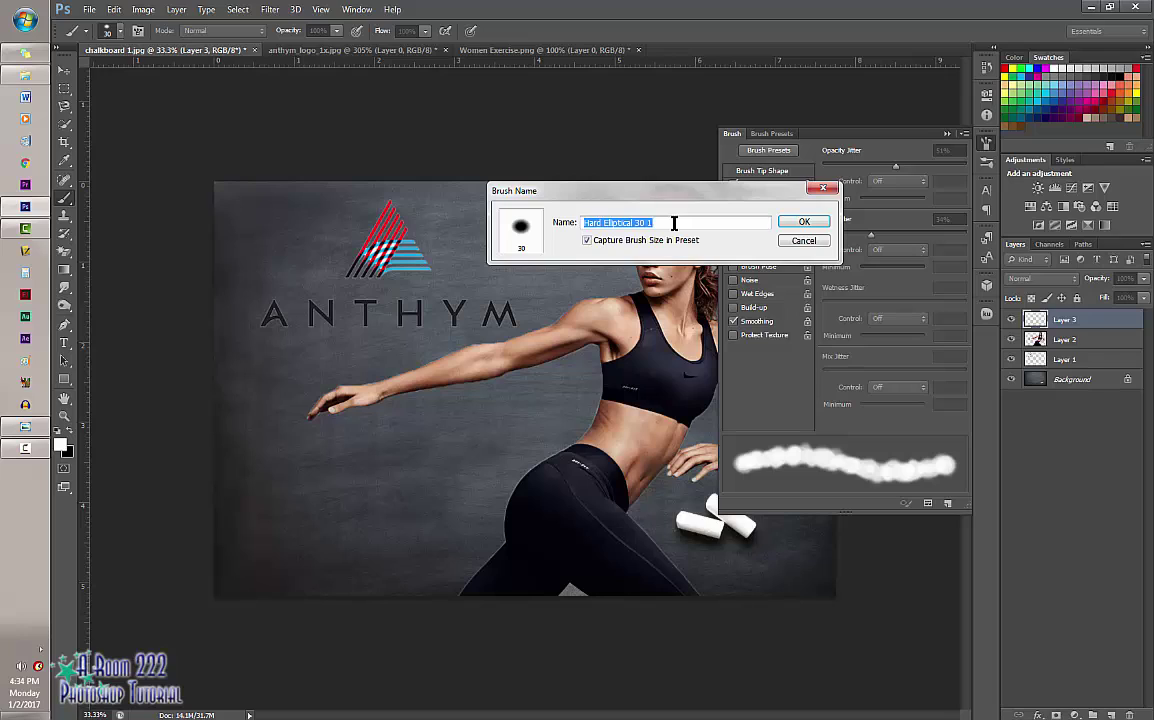
{"action": "type", "text": "Chalk2"}
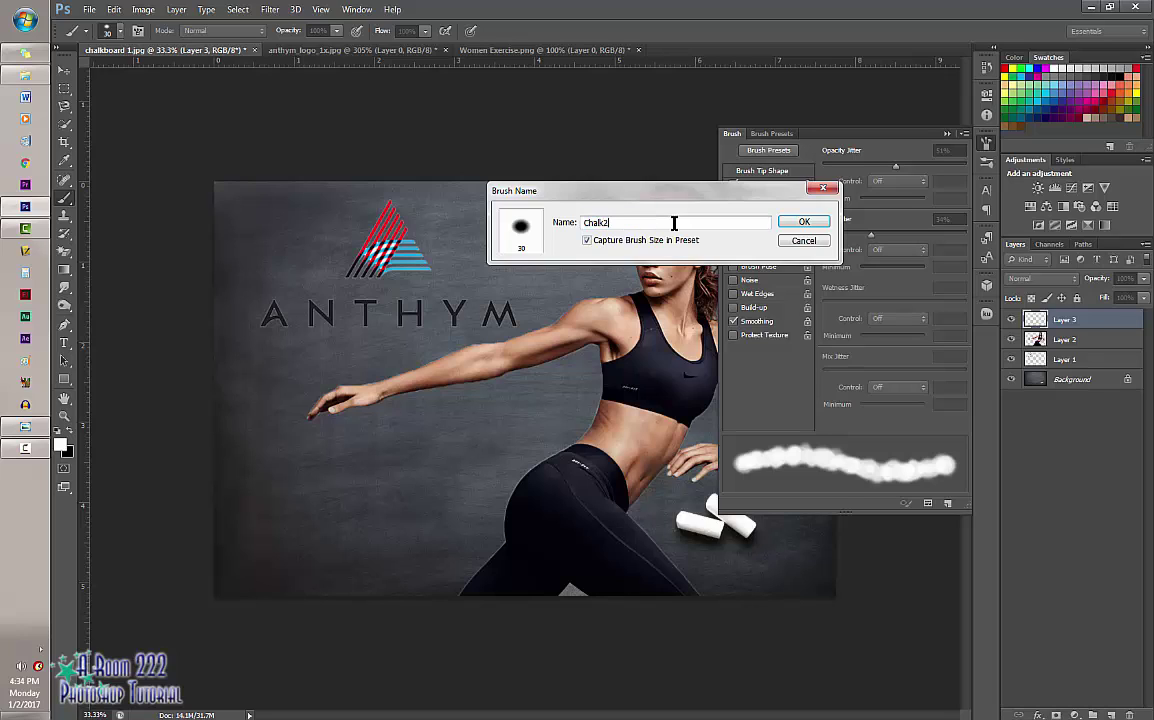
{"action": "left_click", "coordinate": [805, 222]}
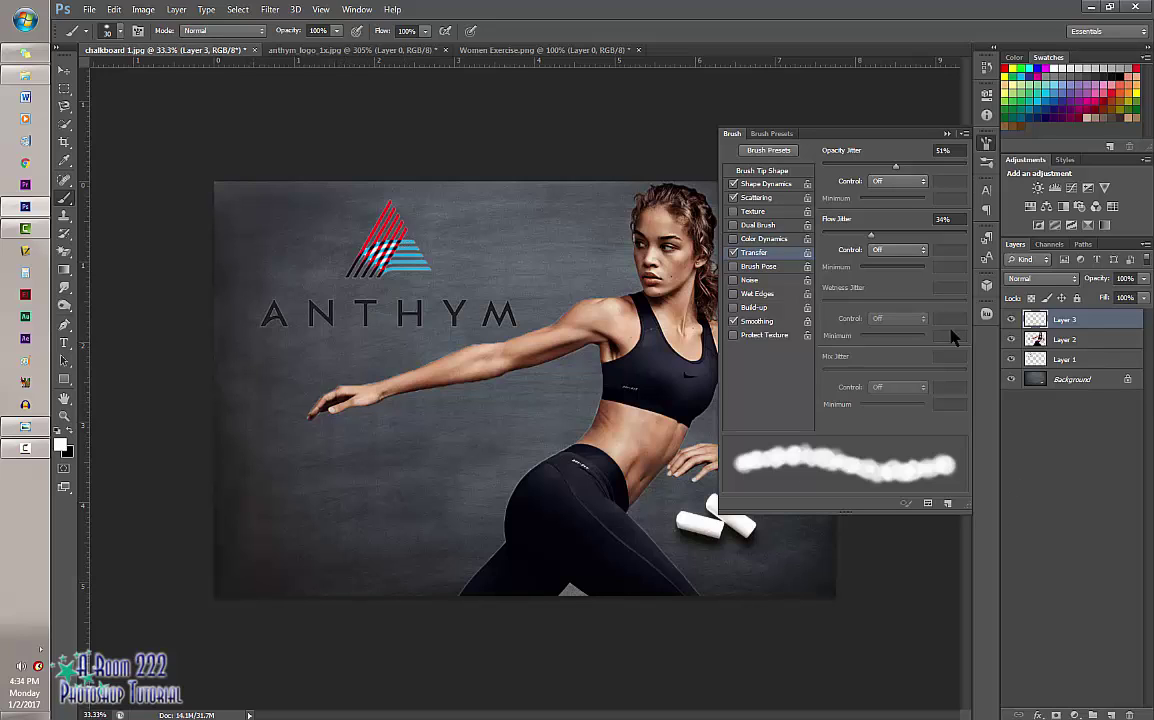
Step: Compare the Red, Green and Blue channels alone and in combination to judge how strongly the logo contrasts with the chalkboard
{"action": "left_click", "coordinate": [1060, 362]}
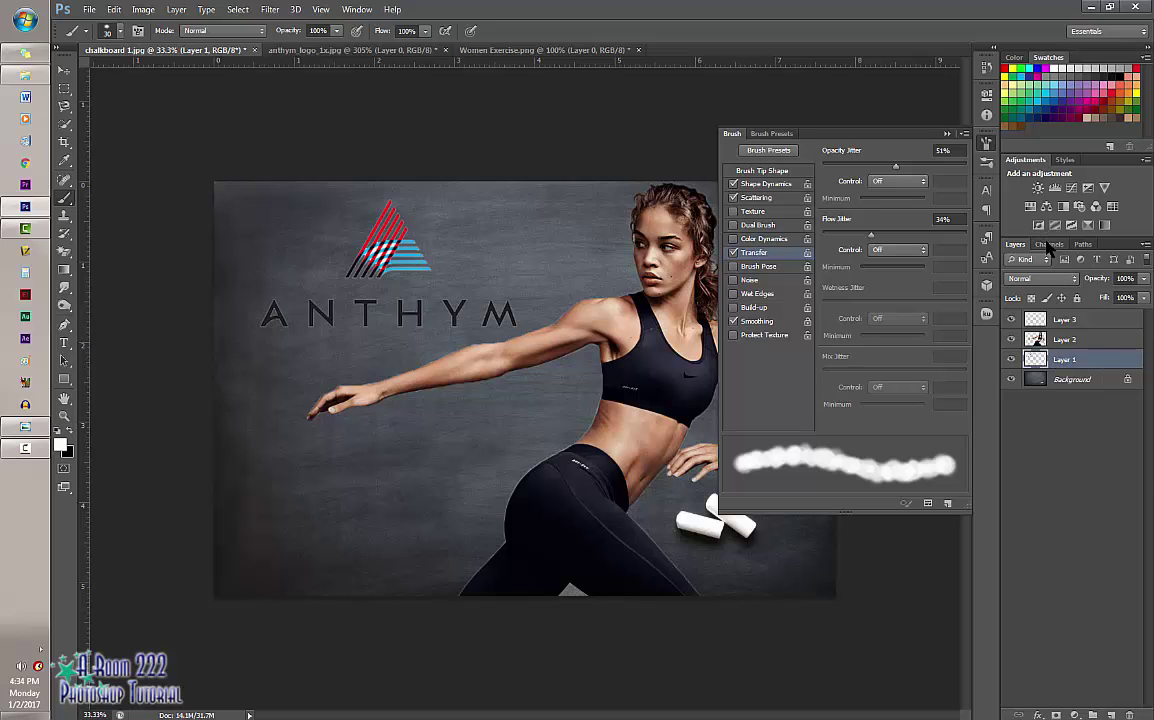
{"action": "left_click", "coordinate": [1049, 244]}
{"action": "left_click", "coordinate": [947, 134]}
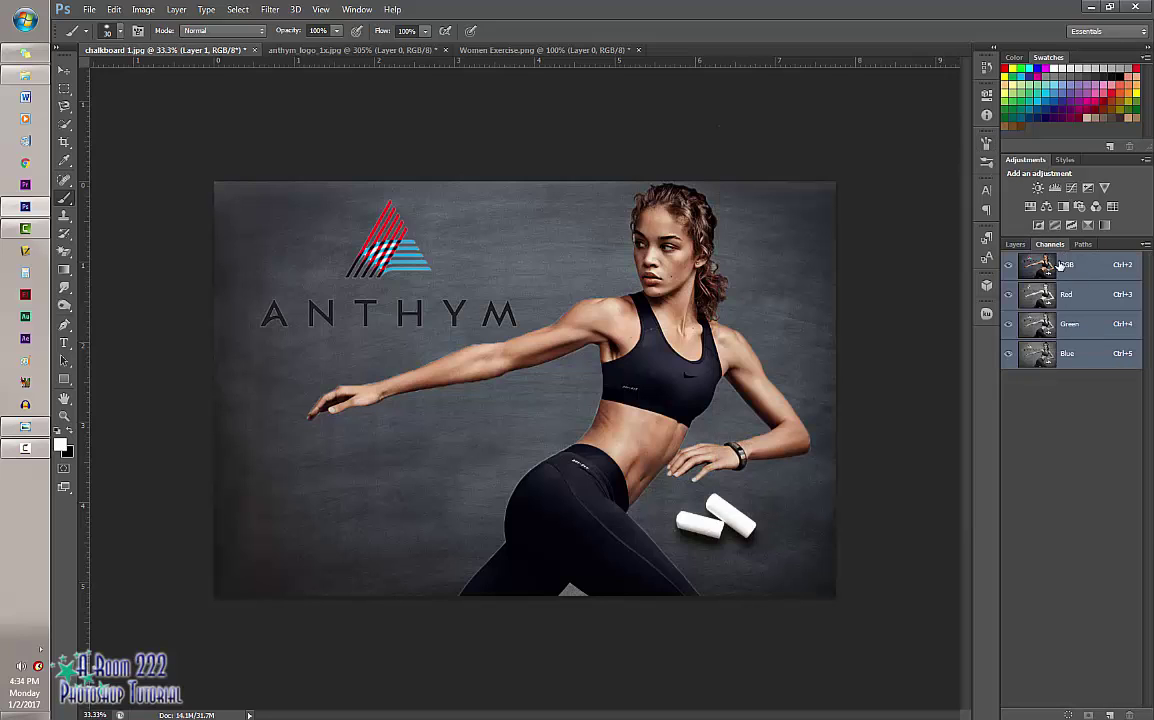
{"action": "left_click", "coordinate": [1008, 294]}
{"action": "left_click", "coordinate": [1008, 294]}
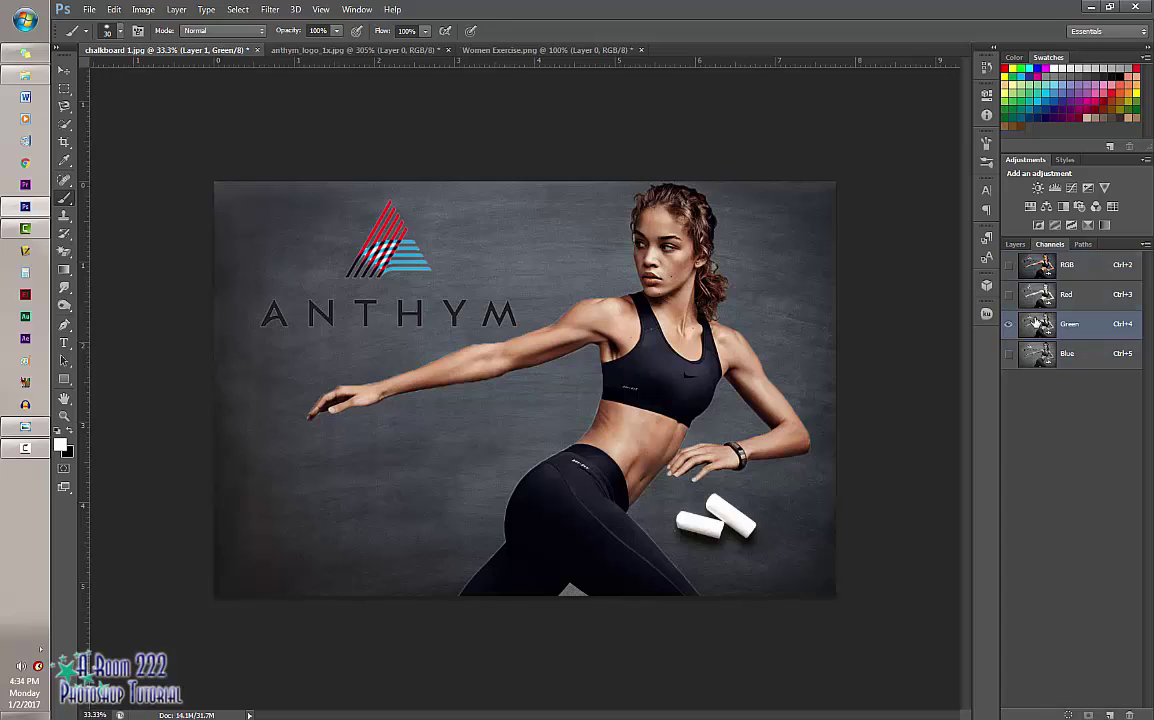
{"action": "left_click", "coordinate": [1012, 330]}
{"action": "left_click", "coordinate": [1010, 354]}
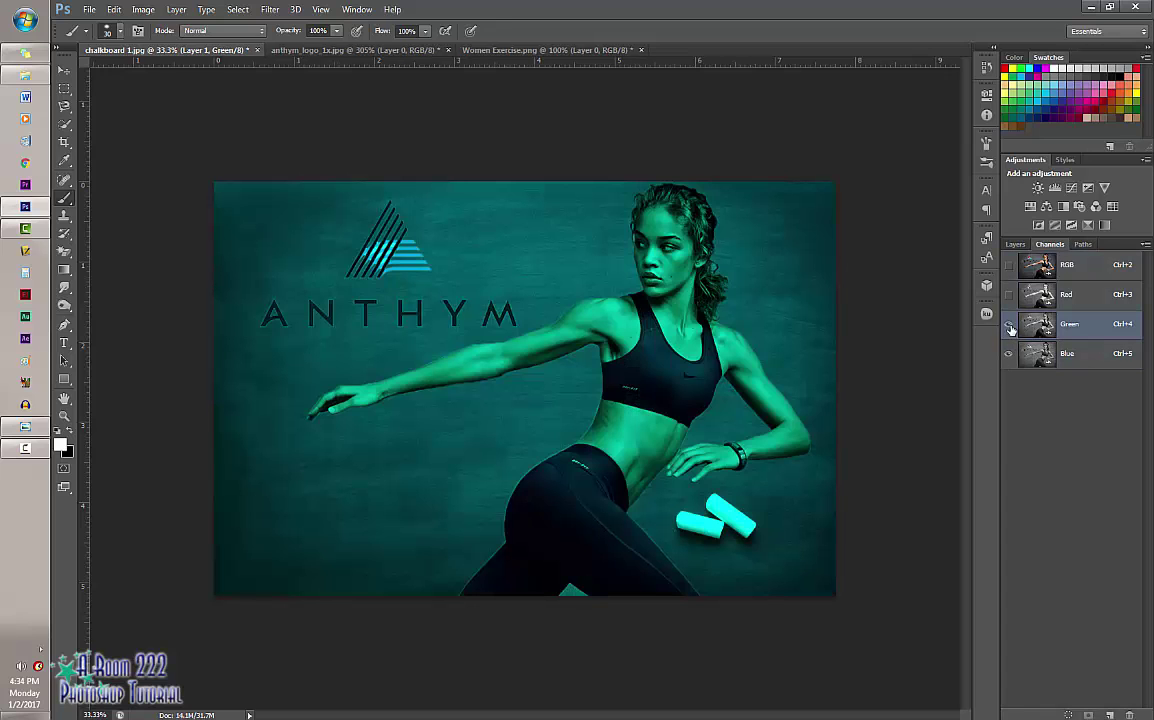
{"action": "left_click", "coordinate": [1008, 324]}
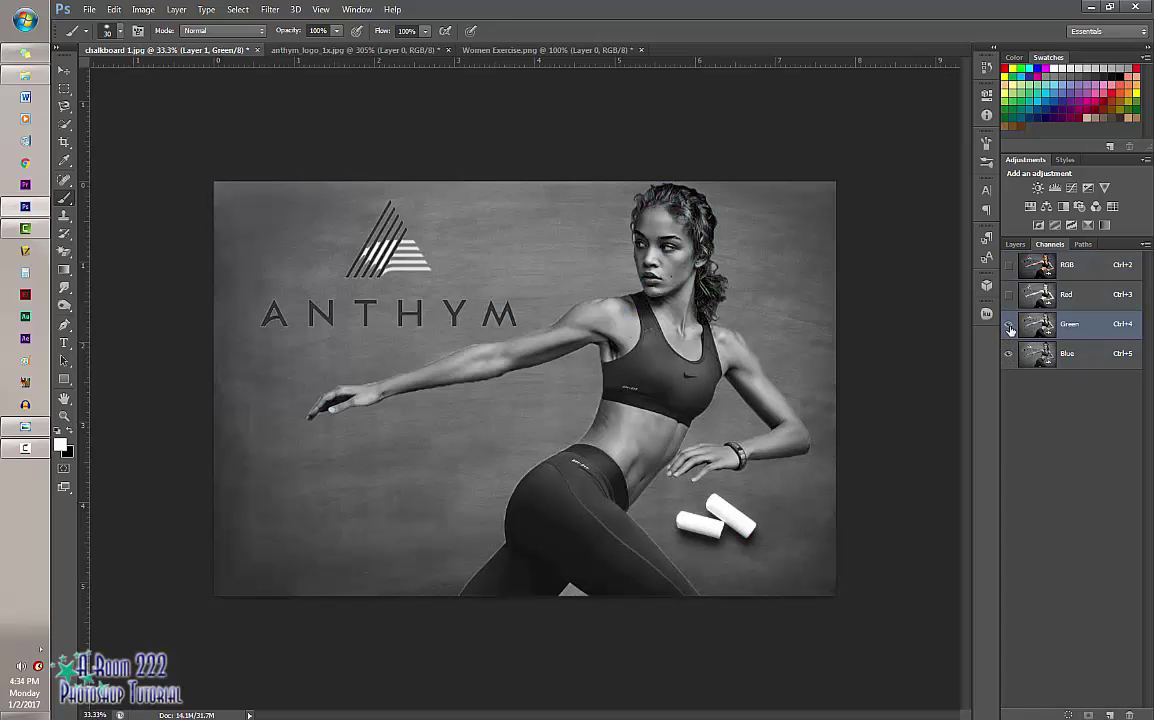
{"action": "left_click", "coordinate": [1008, 324]}
{"action": "left_click", "coordinate": [1008, 294]}
{"action": "left_click", "coordinate": [1008, 324]}
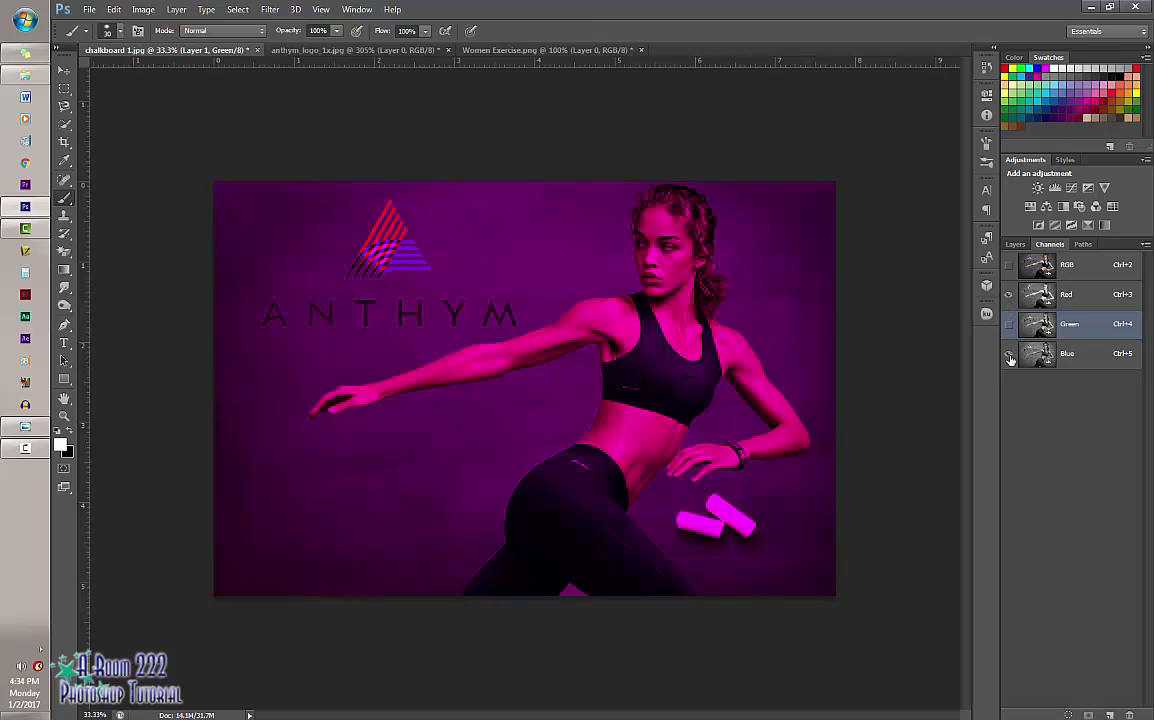
{"action": "left_click", "coordinate": [1010, 330]}
{"action": "left_click", "coordinate": [1008, 324]}
{"action": "left_click", "coordinate": [1008, 294]}
{"action": "left_click", "coordinate": [1009, 354]}
{"action": "left_click", "coordinate": [1009, 354]}
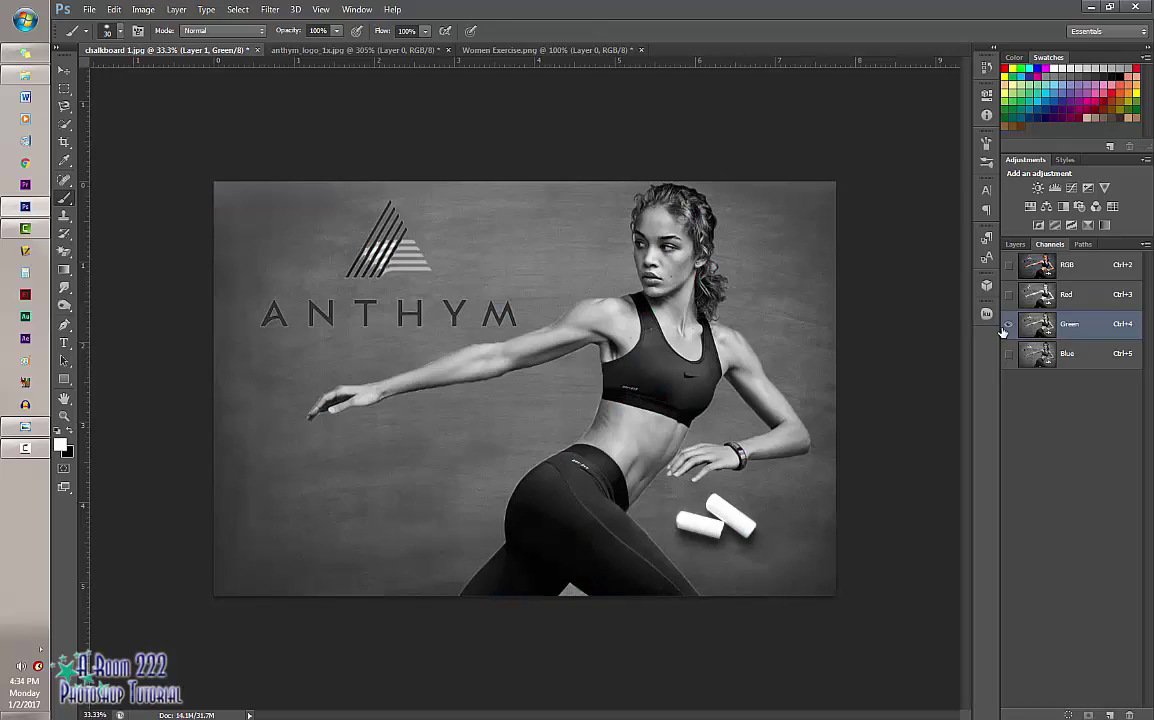
{"action": "left_click", "coordinate": [1008, 294]}
{"action": "left_click", "coordinate": [1008, 294]}
{"action": "left_click", "coordinate": [1009, 265]}
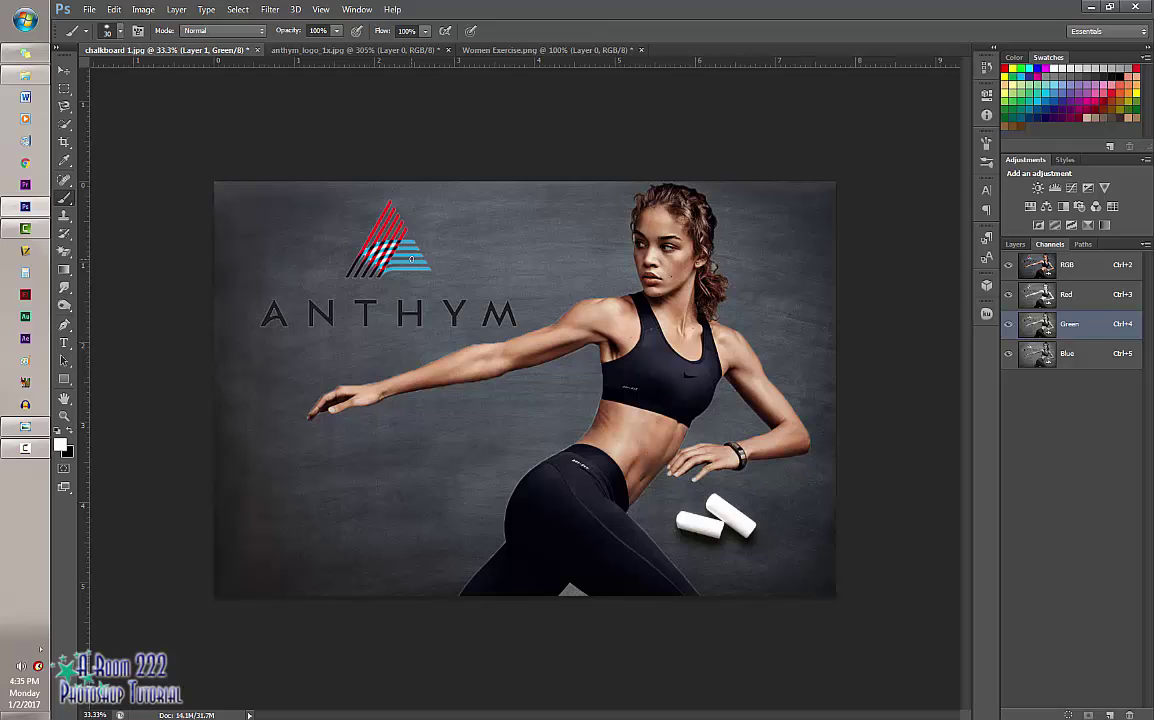
Step: Show only the Green channel and duplicate it
{"action": "left_click", "coordinate": [1009, 294]}
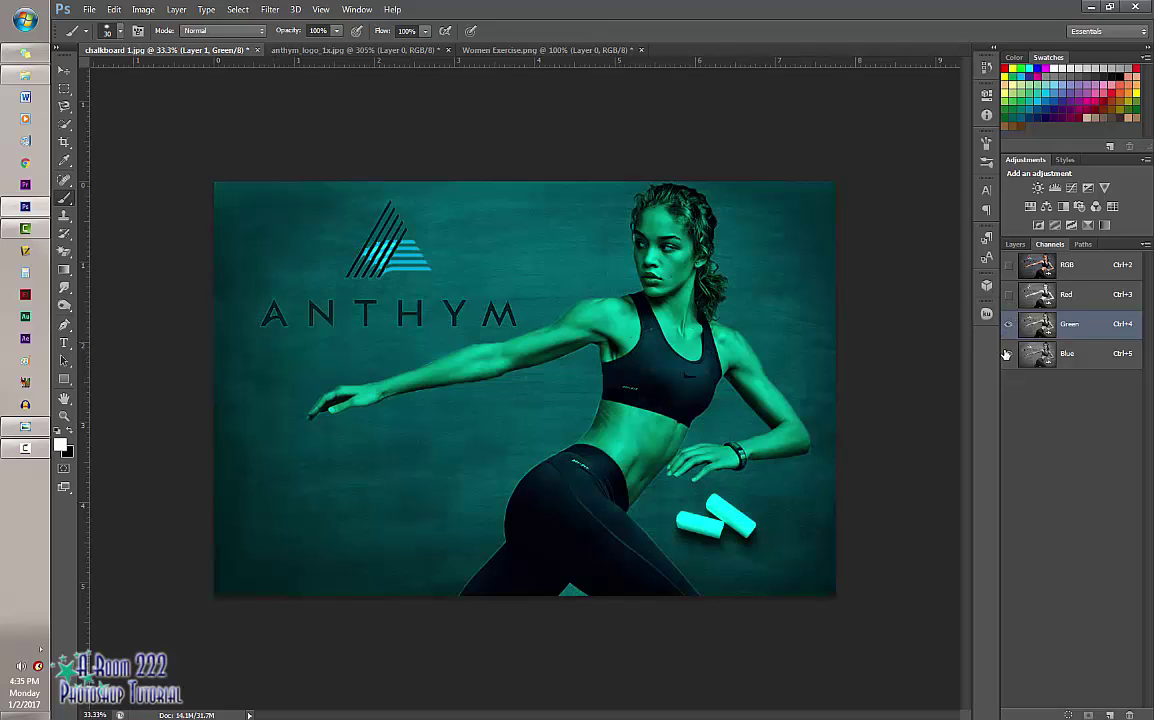
{"action": "left_click", "coordinate": [1009, 353]}
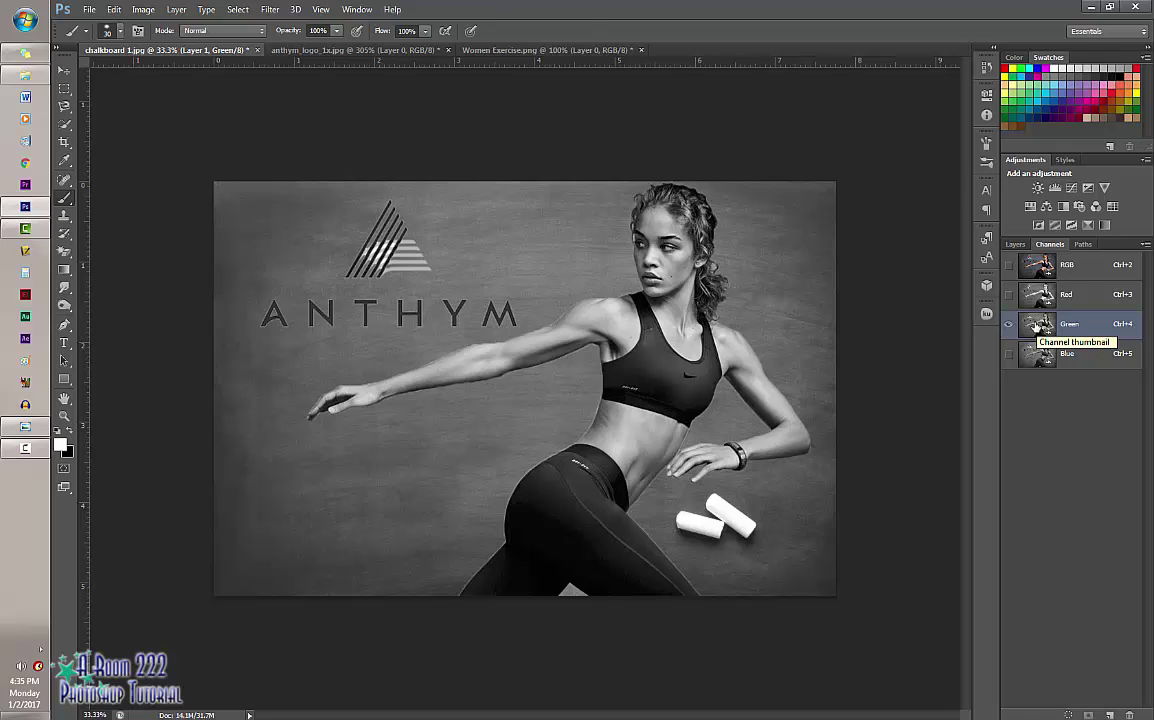
{"action": "left_click_drag", "start_coordinate": [1036, 325], "coordinate": [1110, 716]}
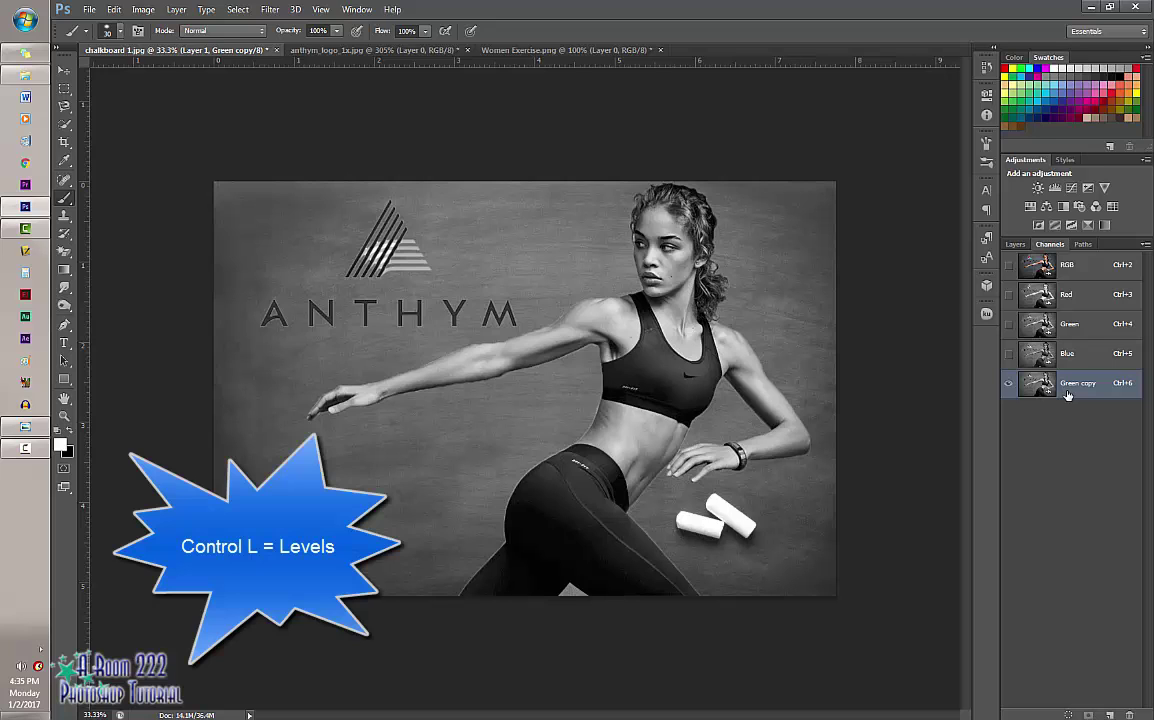
Step: Apply Levels to the copied green channel with black input 53, white input 98 and lightened midtones for a stark black logo
{"action": "key", "text": "ctrl+l"}
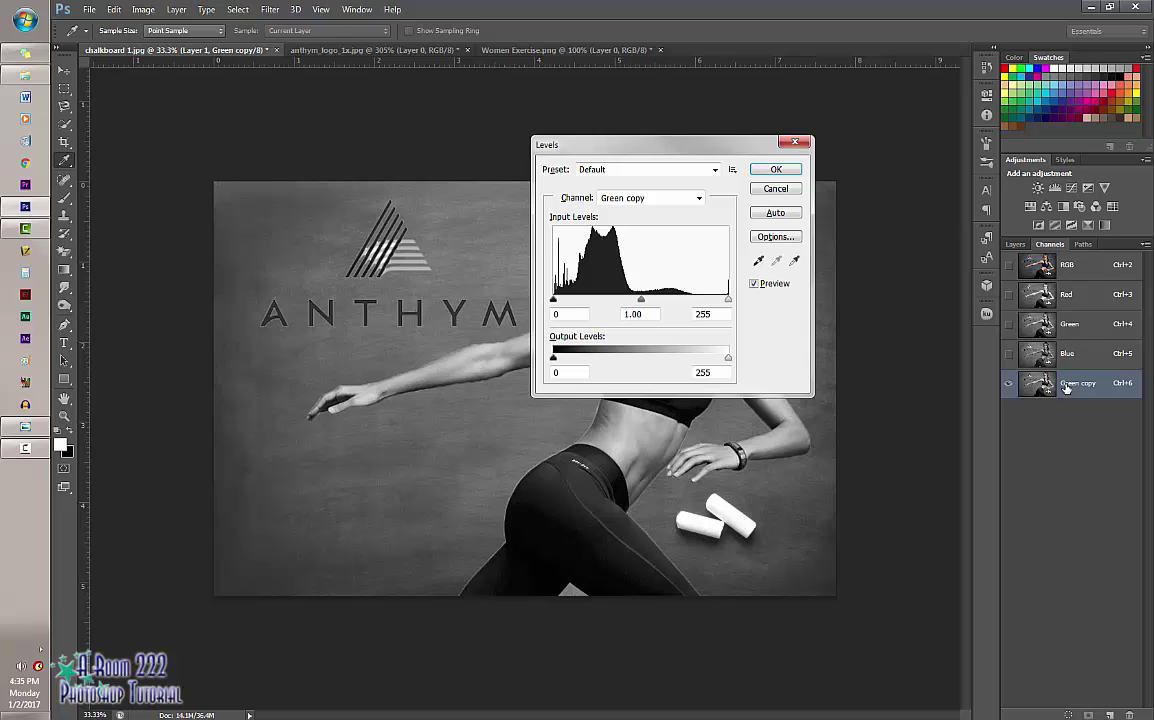
{"action": "left_click_drag", "start_coordinate": [690, 150], "coordinate": [774, 145]}
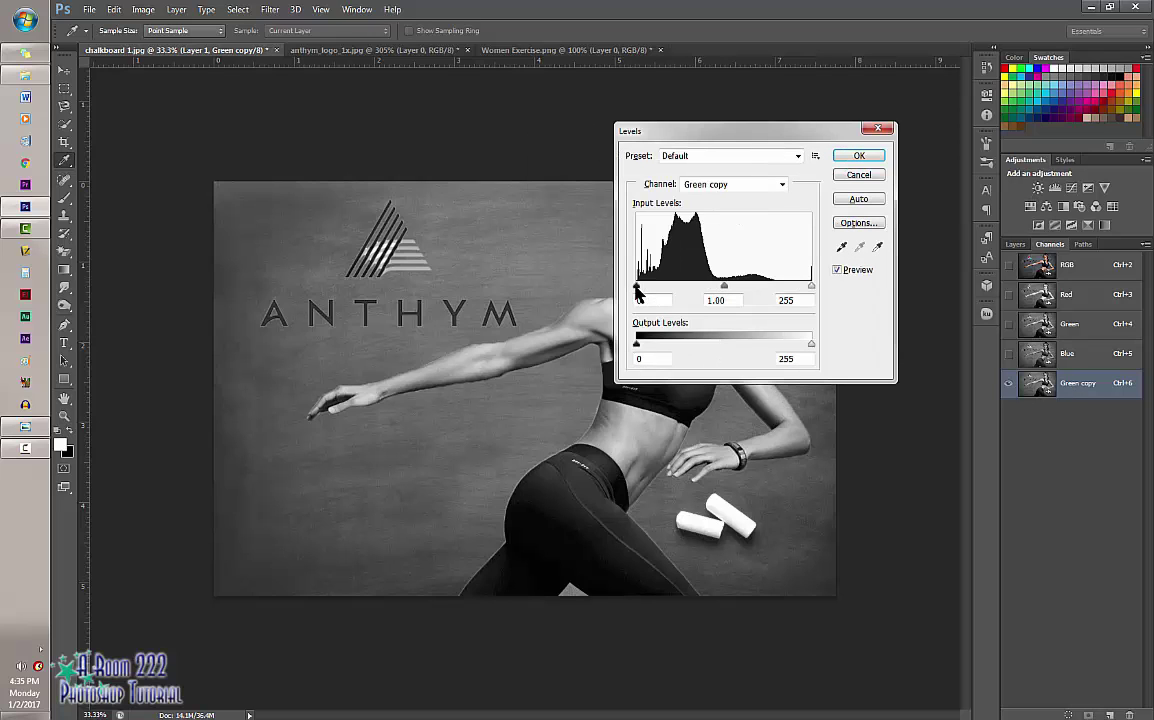
{"action": "left_click_drag", "start_coordinate": [638, 290], "coordinate": [660, 290]}
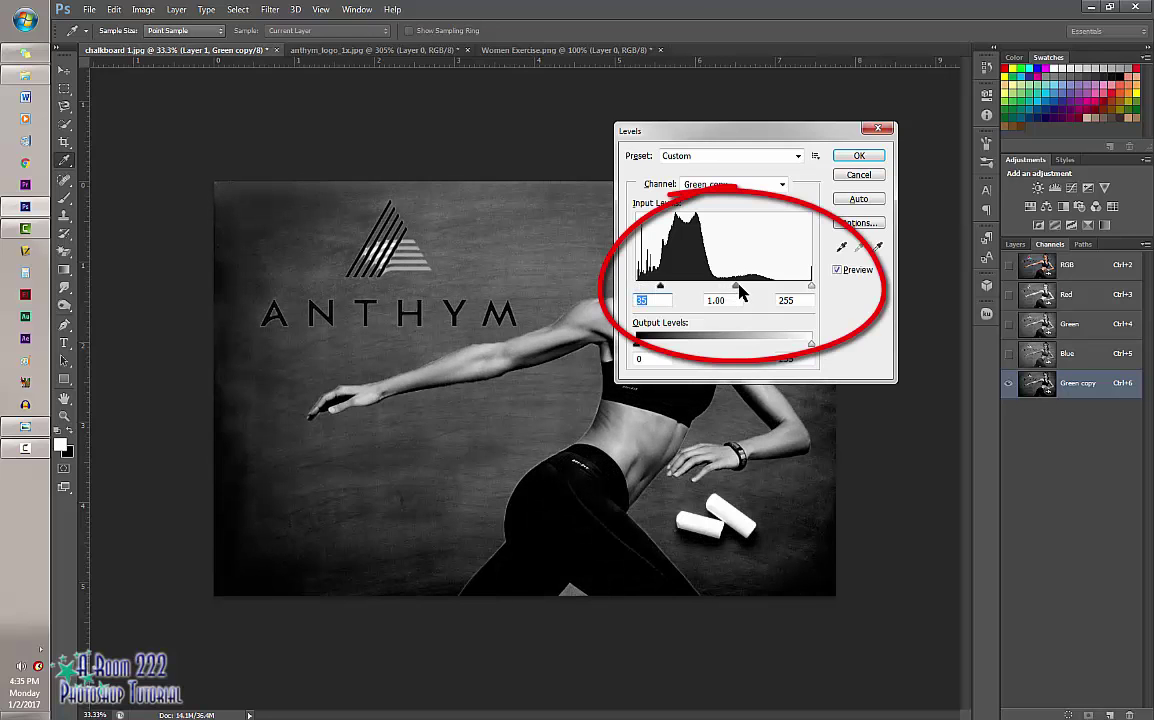
{"action": "left_click_drag", "start_coordinate": [736, 288], "coordinate": [720, 289]}
{"action": "mouse_move", "coordinate": [812, 290]}
{"action": "left_mouse_down"}
{"action": "mouse_move", "coordinate": [672, 290]}
{"action": "mouse_move", "coordinate": [703, 291]}
{"action": "left_mouse_up"}
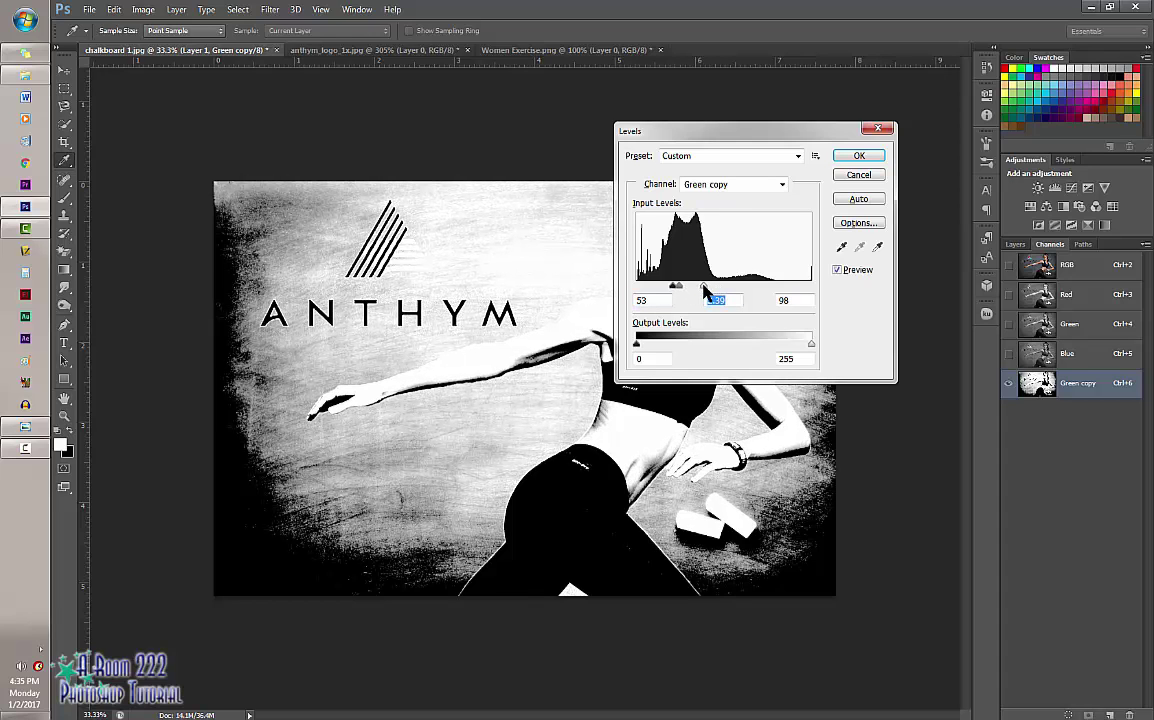
{"action": "key", "text": "Tab"}
{"action": "left_click", "coordinate": [857, 158]}
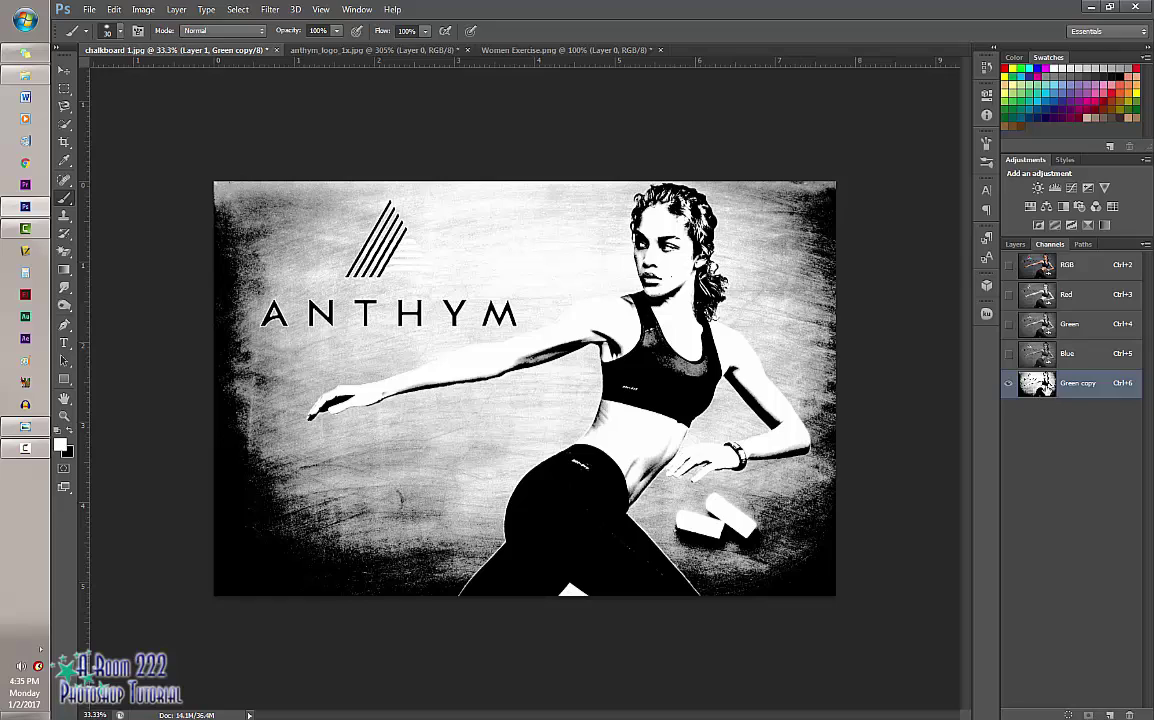
Step: Load the Green copy channel as a selection, activate Layer 3, and undo the test chalk strokes across the logo and woman
{"action": "left_click", "coordinate": [1035, 385], "text": "ctrl"}
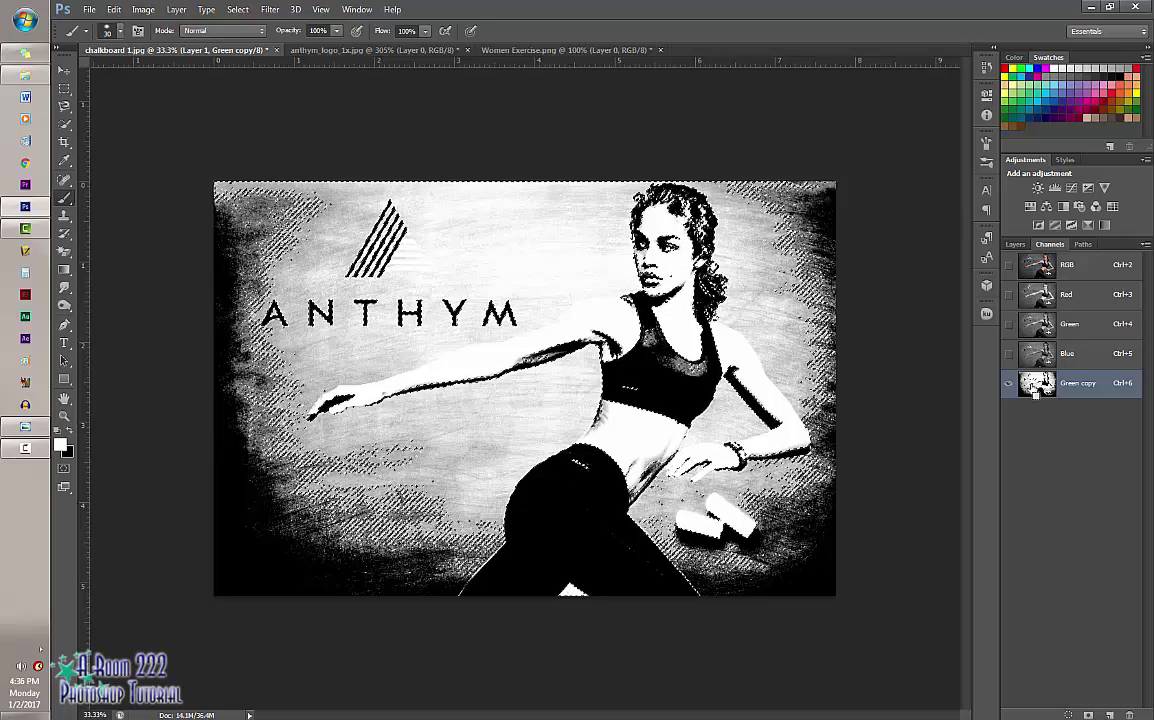
{"action": "left_click", "coordinate": [1015, 244]}
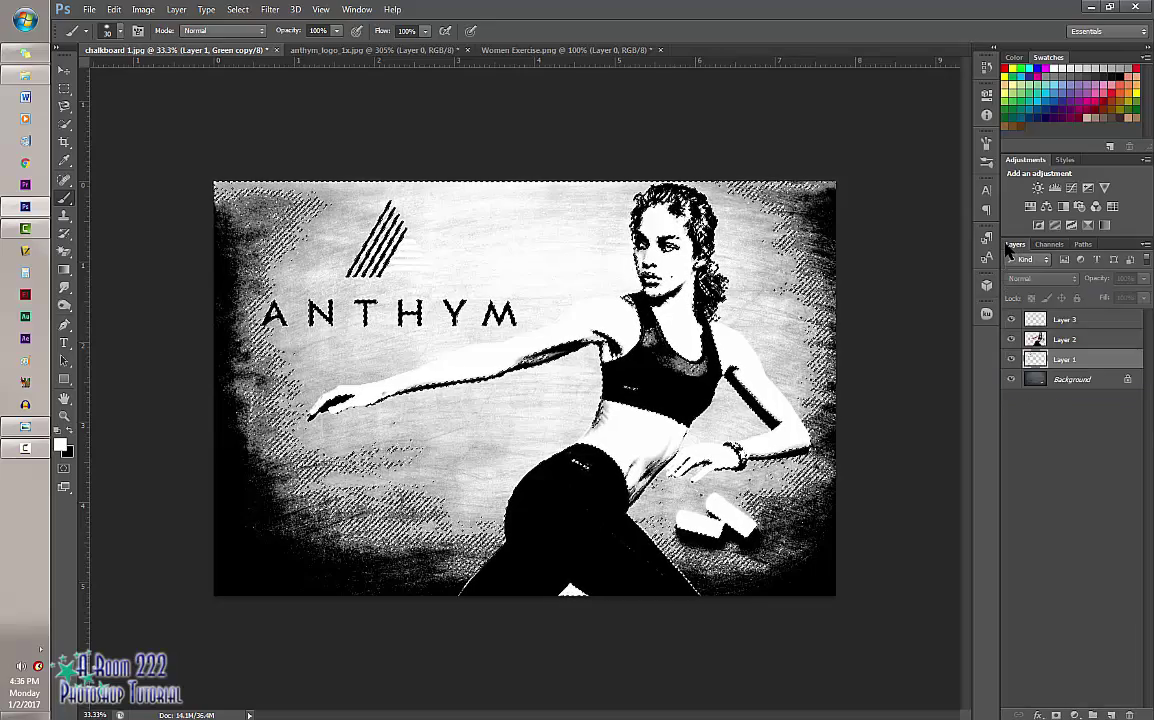
{"action": "left_click", "coordinate": [1066, 320]}
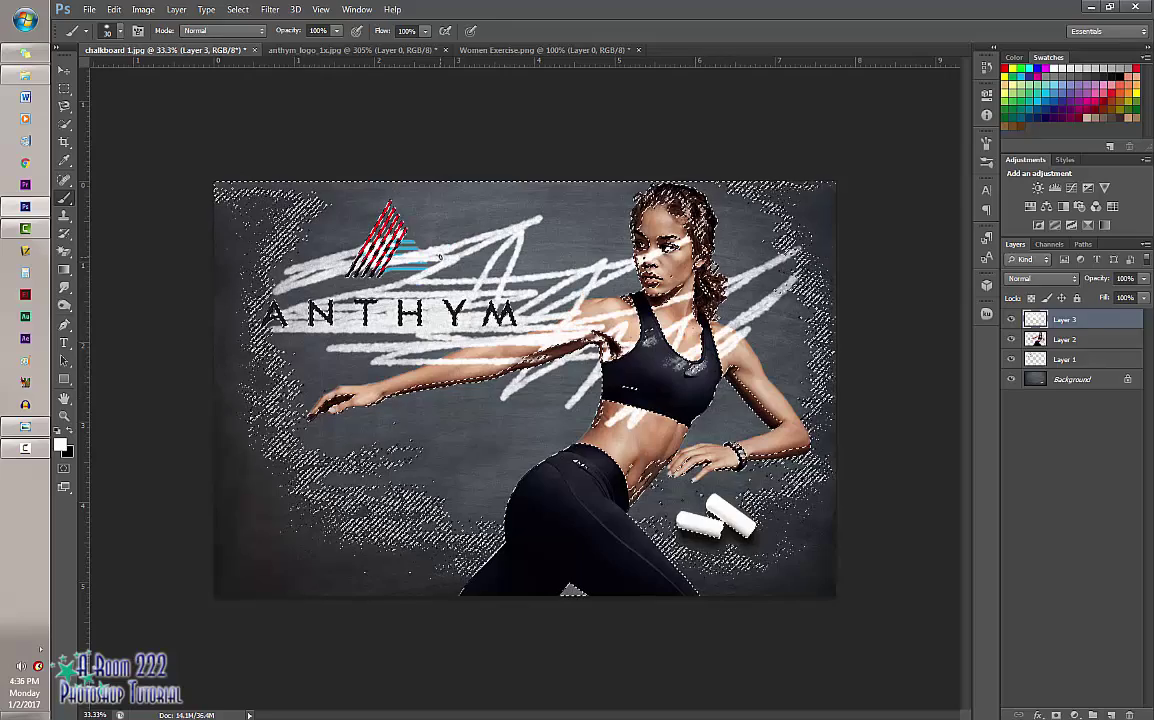
{"action": "key", "text": "ctrl+z"}
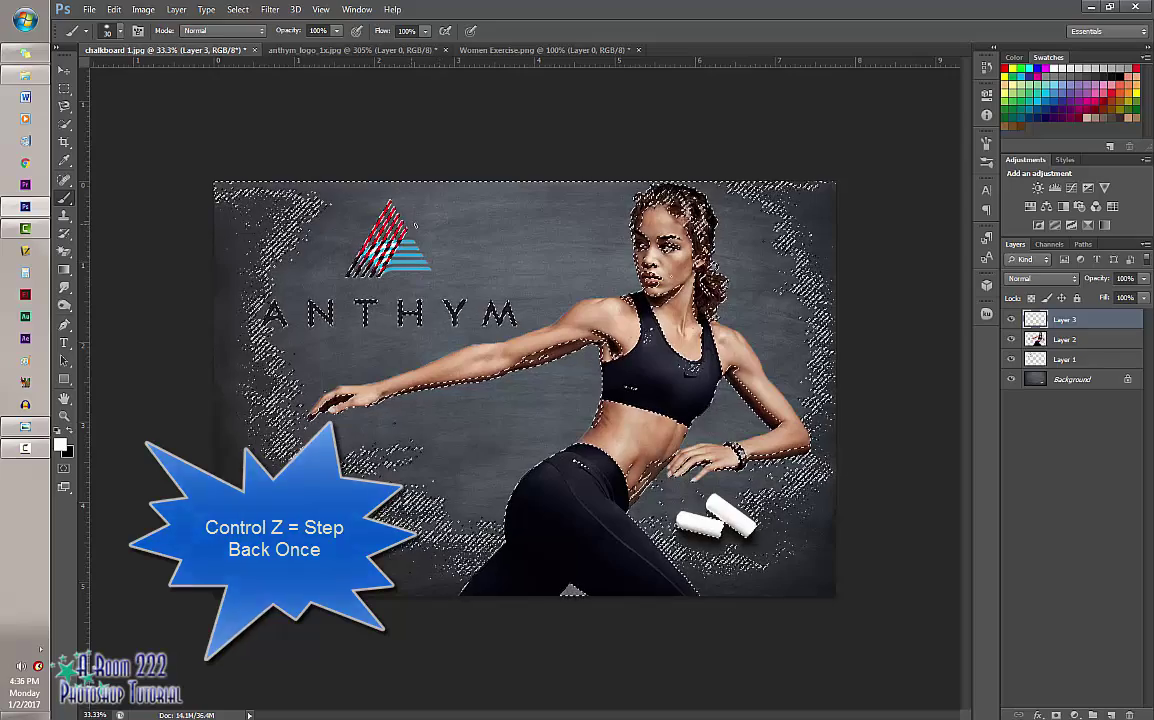
Step: Invert the selection so it covers the dark logo shapes, and try a chalk stroke over the first letters of ANTHYM
{"action": "left_click", "coordinate": [240, 14]}
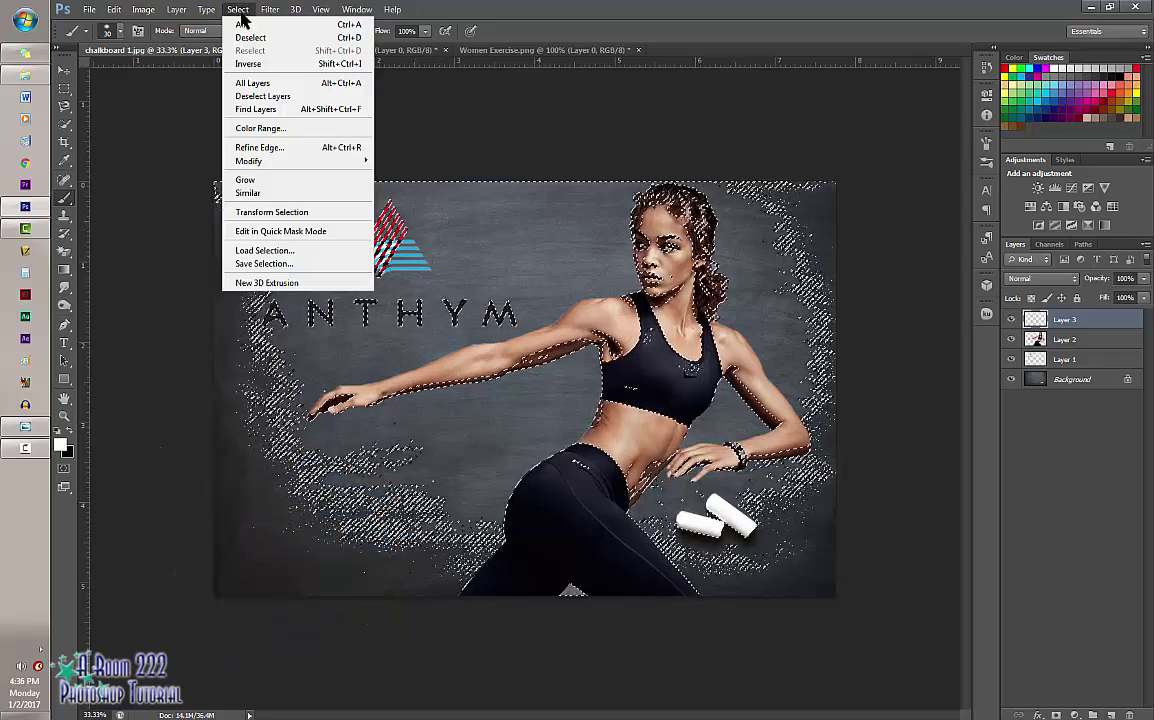
{"action": "left_click", "coordinate": [277, 64]}
{"action": "left_click_drag", "start_coordinate": [285, 325], "coordinate": [345, 305]}
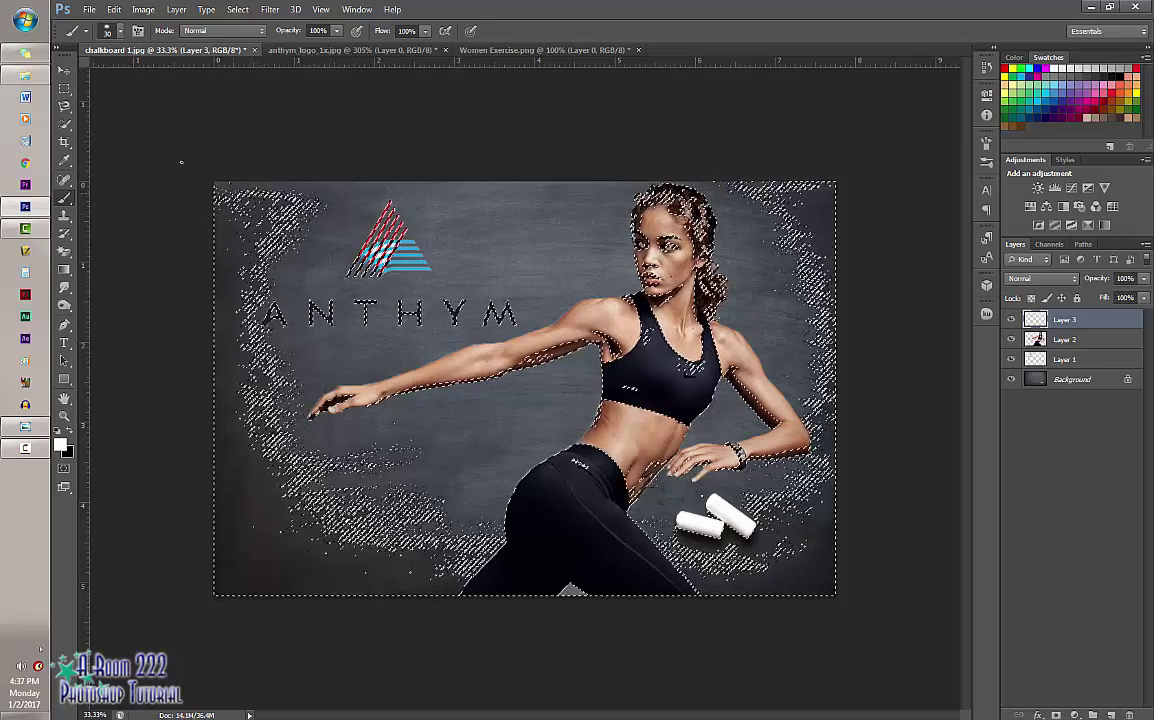
Step: Subtract the chalkboard and woman areas around the logo from the selection with the Rectangular Marquee tool
{"action": "left_click", "coordinate": [65, 89]}
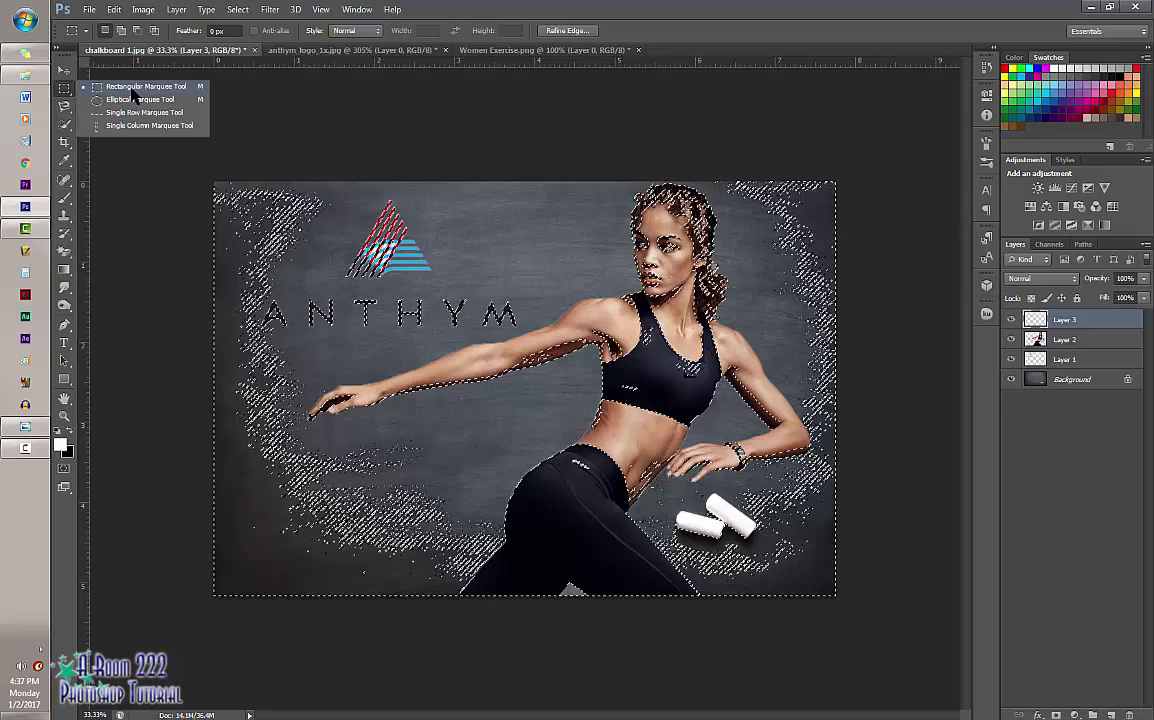
{"action": "left_click", "coordinate": [133, 87]}
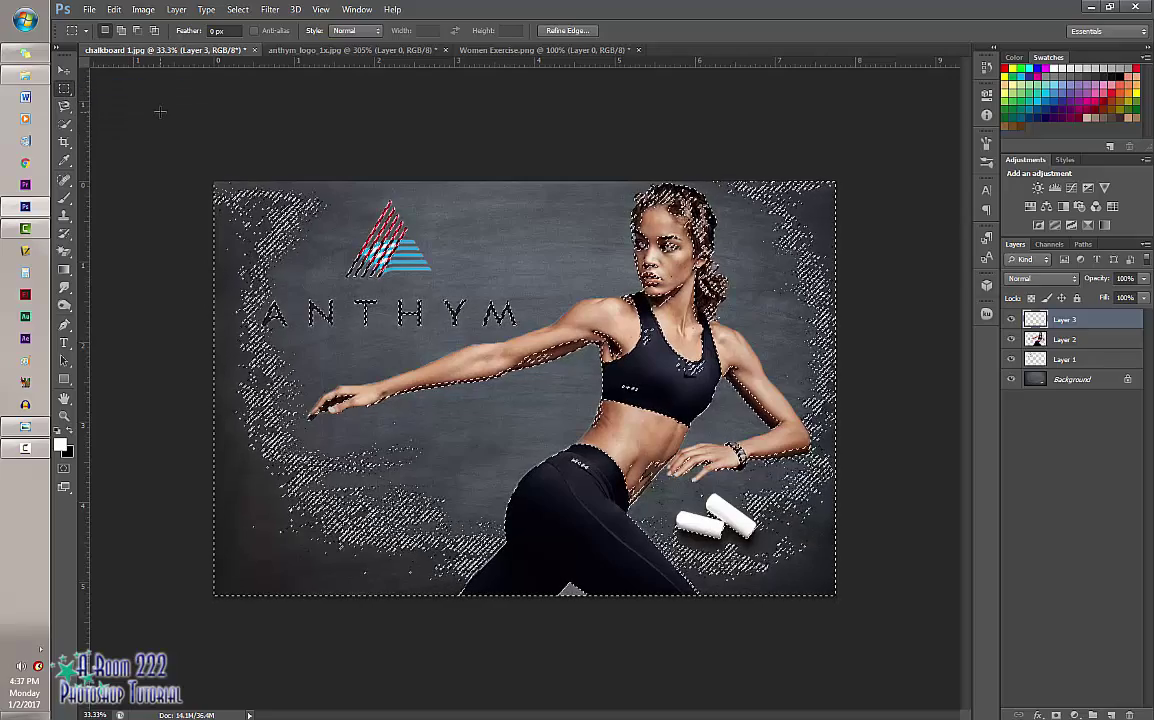
{"action": "left_click_drag", "start_coordinate": [237, 129], "coordinate": [278, 129]}
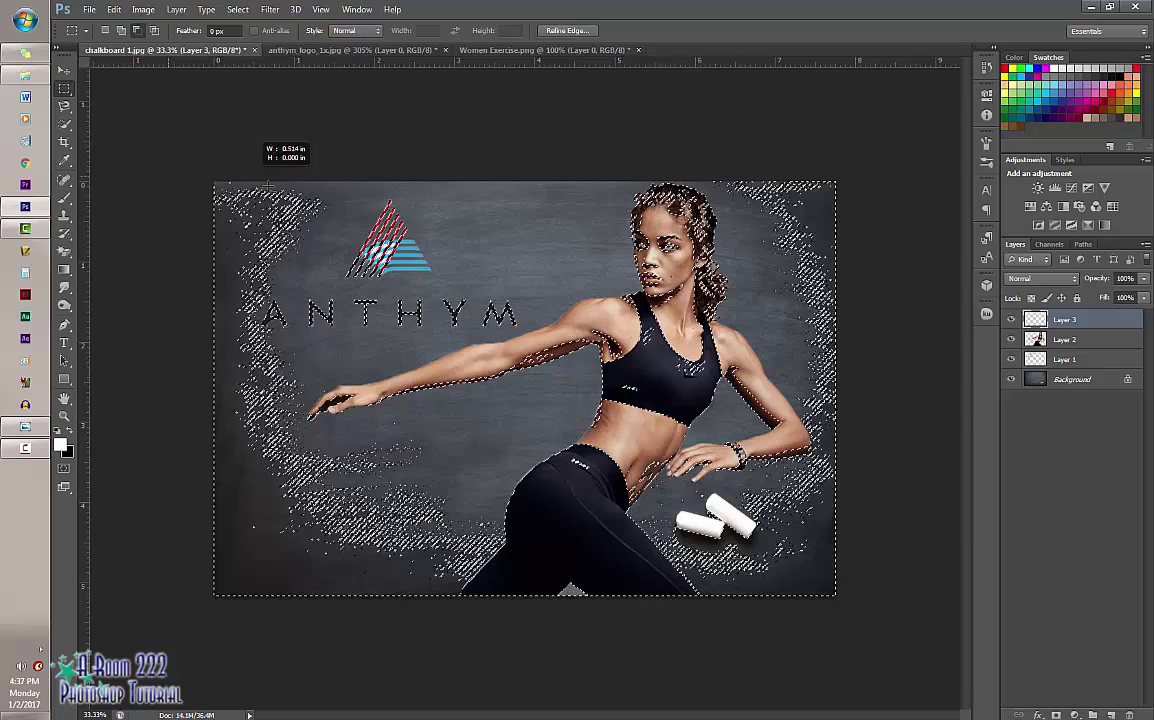
{"action": "left_click_drag", "start_coordinate": [314, 290], "coordinate": [314, 291]}
{"action": "left_click_drag", "start_coordinate": [288, 188], "coordinate": [345, 218]}
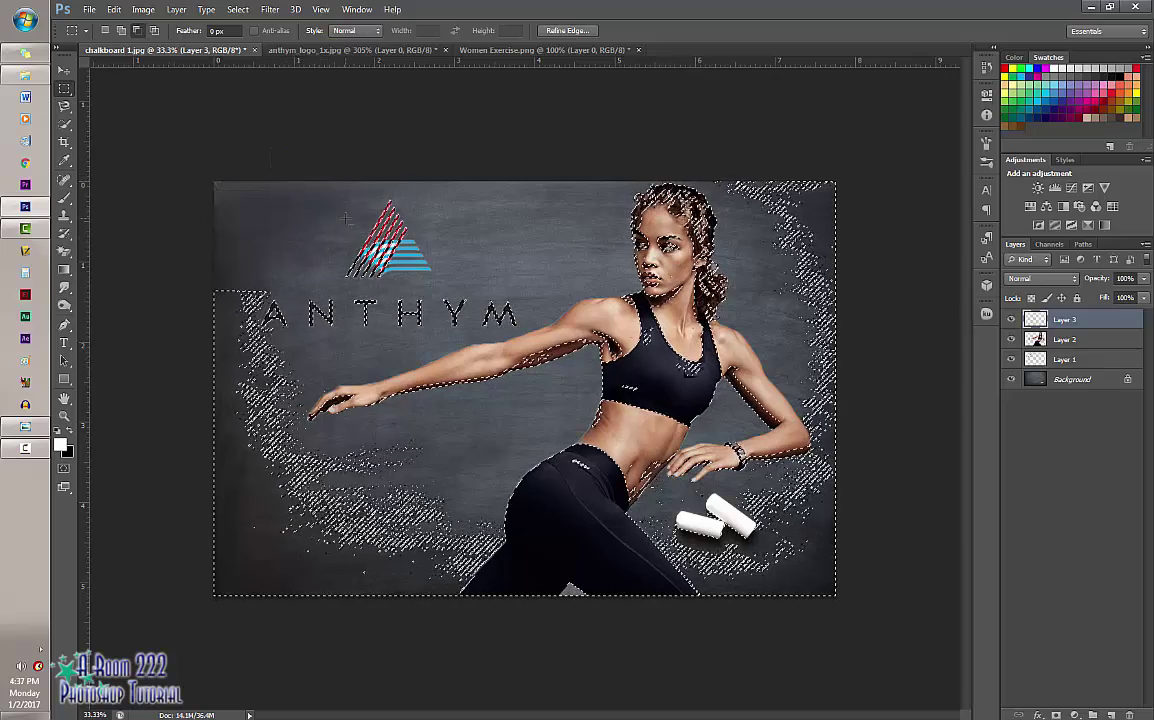
{"action": "left_click_drag", "start_coordinate": [591, 183], "coordinate": [865, 628]}
{"action": "mouse_move", "coordinate": [575, 321]}
{"action": "left_mouse_down"}
{"action": "mouse_move", "coordinate": [526, 337]}
{"action": "mouse_move", "coordinate": [535, 600]}
{"action": "mouse_move", "coordinate": [100, 460]}
{"action": "left_mouse_up"}
{"action": "mouse_move", "coordinate": [210, 548]}
{"action": "left_mouse_down"}
{"action": "mouse_move", "coordinate": [361, 458]}
{"action": "mouse_move", "coordinate": [648, 331]}
{"action": "left_mouse_up"}
{"action": "left_click_drag", "start_coordinate": [219, 262], "coordinate": [262, 300]}
Step: Subtract the stray selected patches around the letter A of ANTHYM from the selection
{"action": "key", "text": "ctrl+plus"}
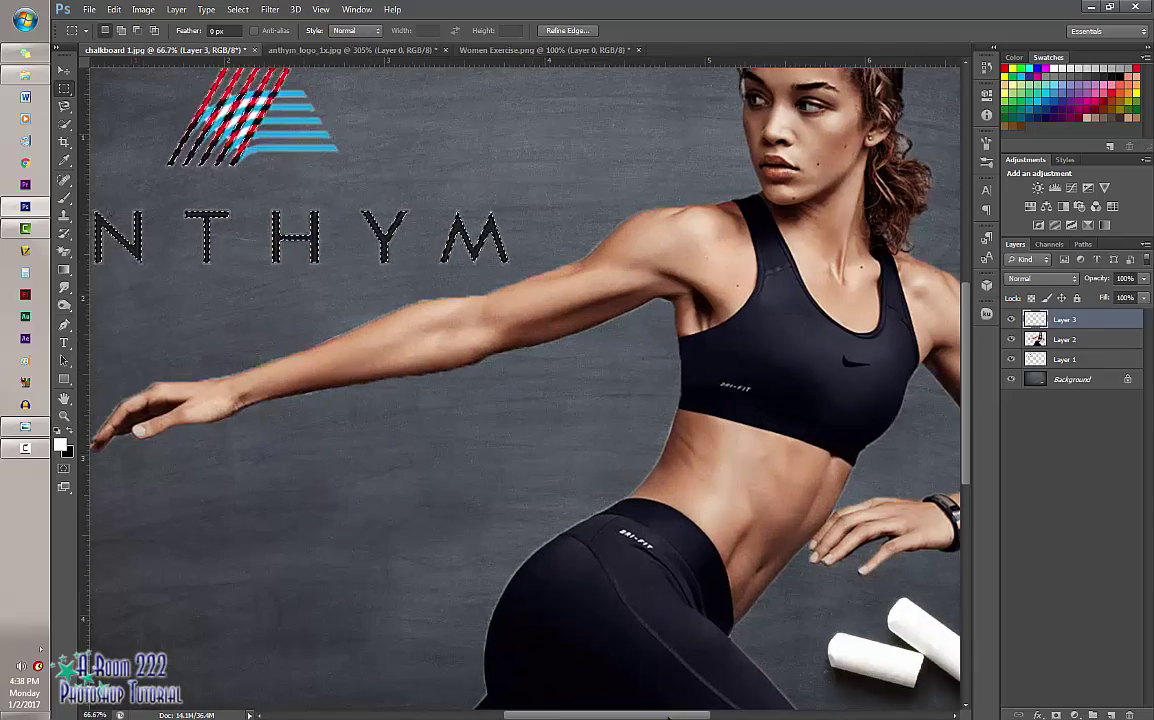
{"action": "left_click_drag", "start_coordinate": [668, 716], "coordinate": [584, 716]}
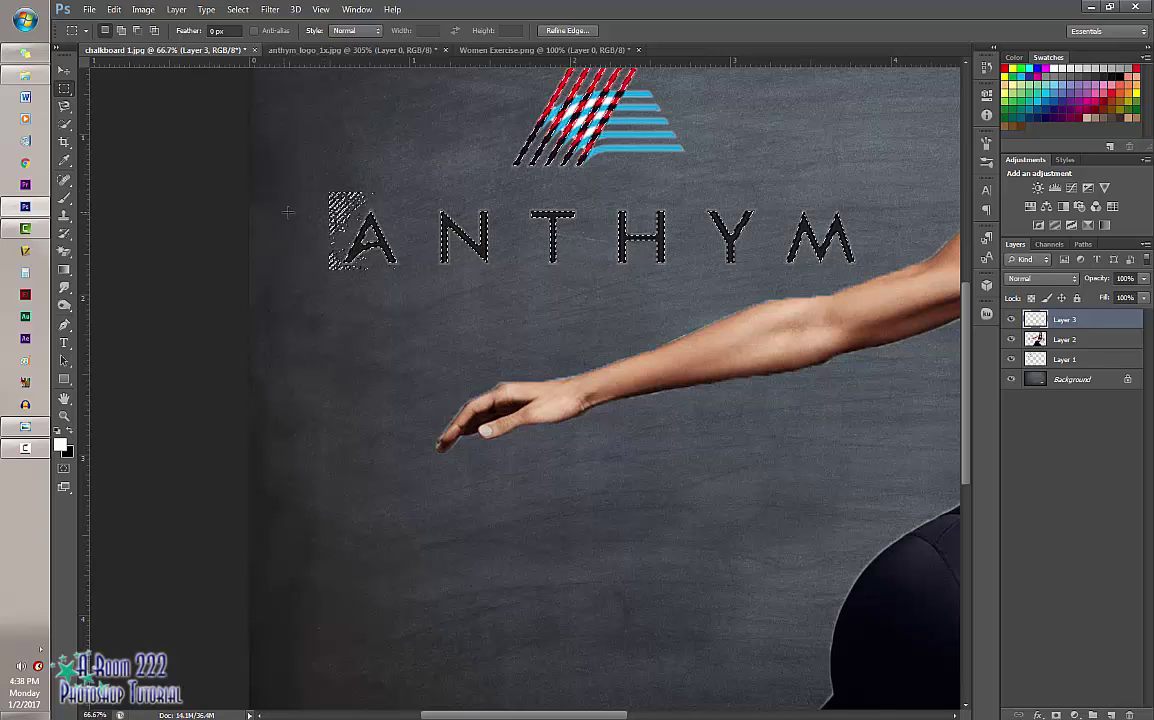
{"action": "left_click_drag", "start_coordinate": [292, 182], "coordinate": [332, 145]}
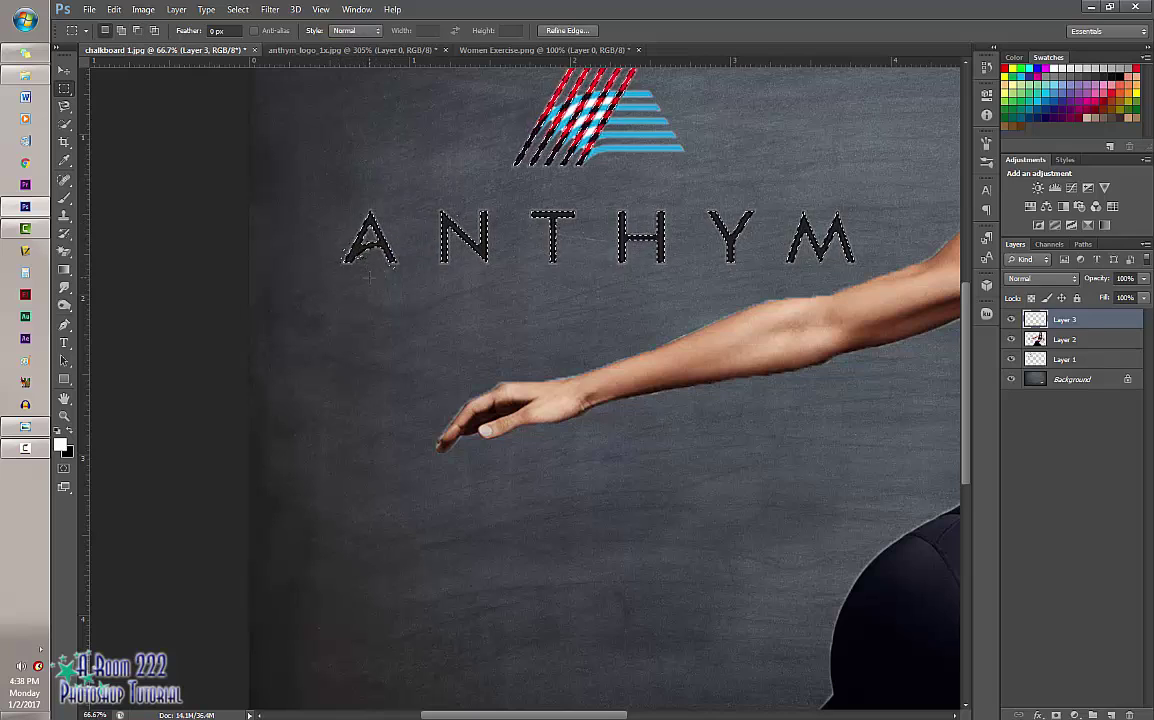
{"action": "key", "text": "ctrl+plus"}
{"action": "key", "text": "ctrl+plus"}
{"action": "left_click_drag", "start_coordinate": [477, 714], "coordinate": [418, 714]}
{"action": "scroll", "coordinate": [416, 591], "scroll_direction": "up", "scroll_amount": 5}
{"action": "scroll", "coordinate": [416, 591], "scroll_direction": "up", "scroll_amount": 5}
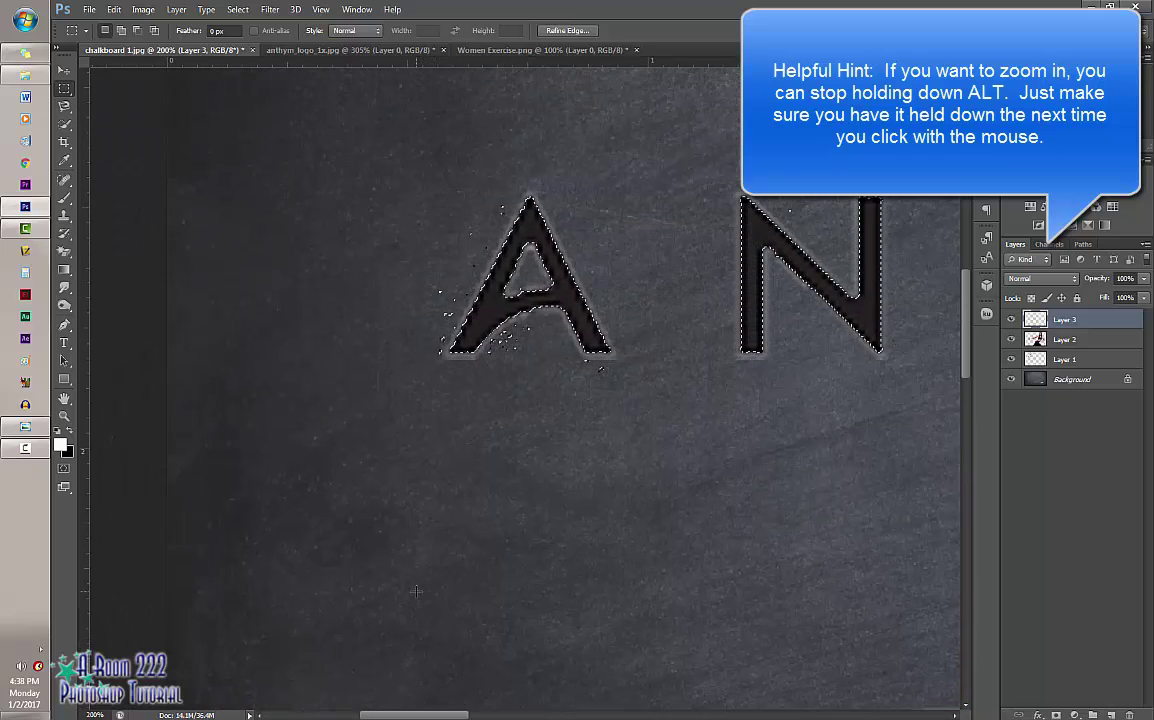
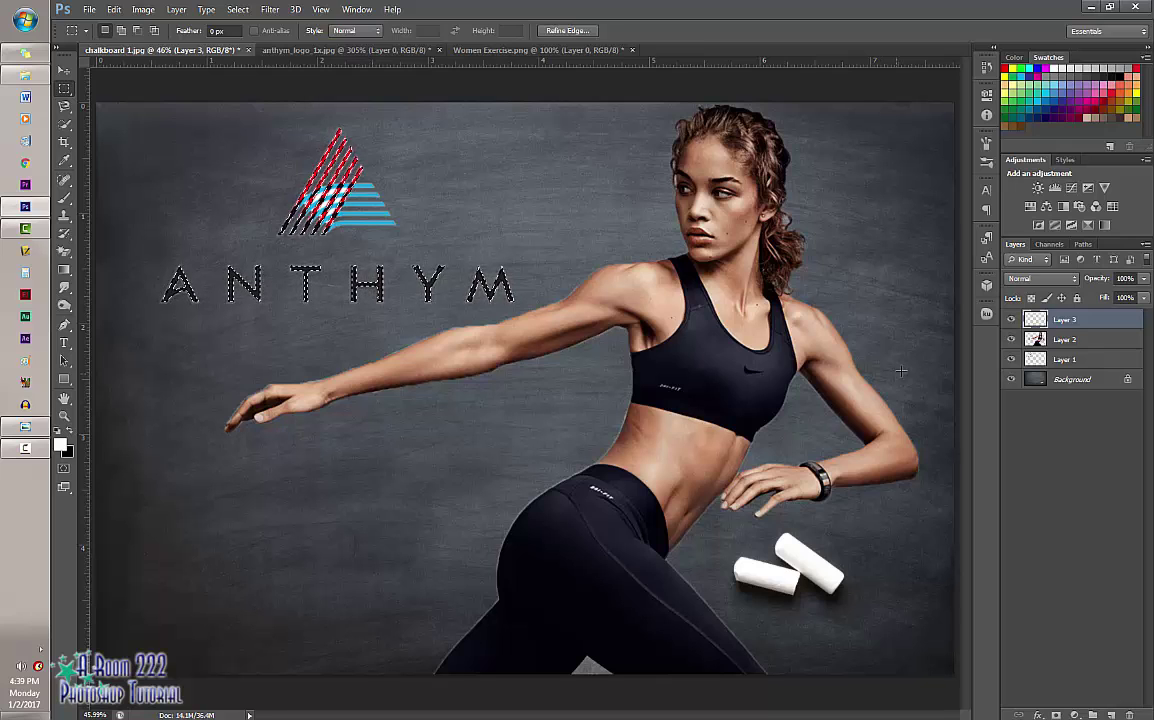
Step: Convert the logo selection into a work path and add a new empty layer above Layer 3
{"action": "left_click", "coordinate": [1083, 244]}
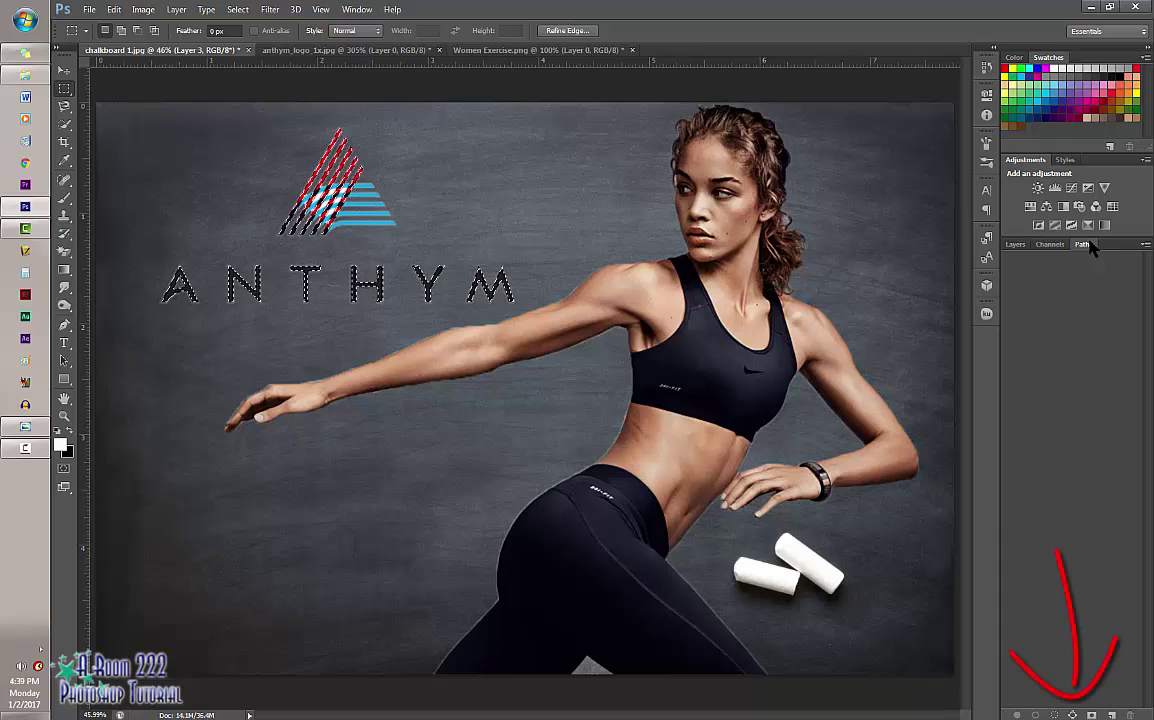
{"action": "left_click", "coordinate": [1071, 714]}
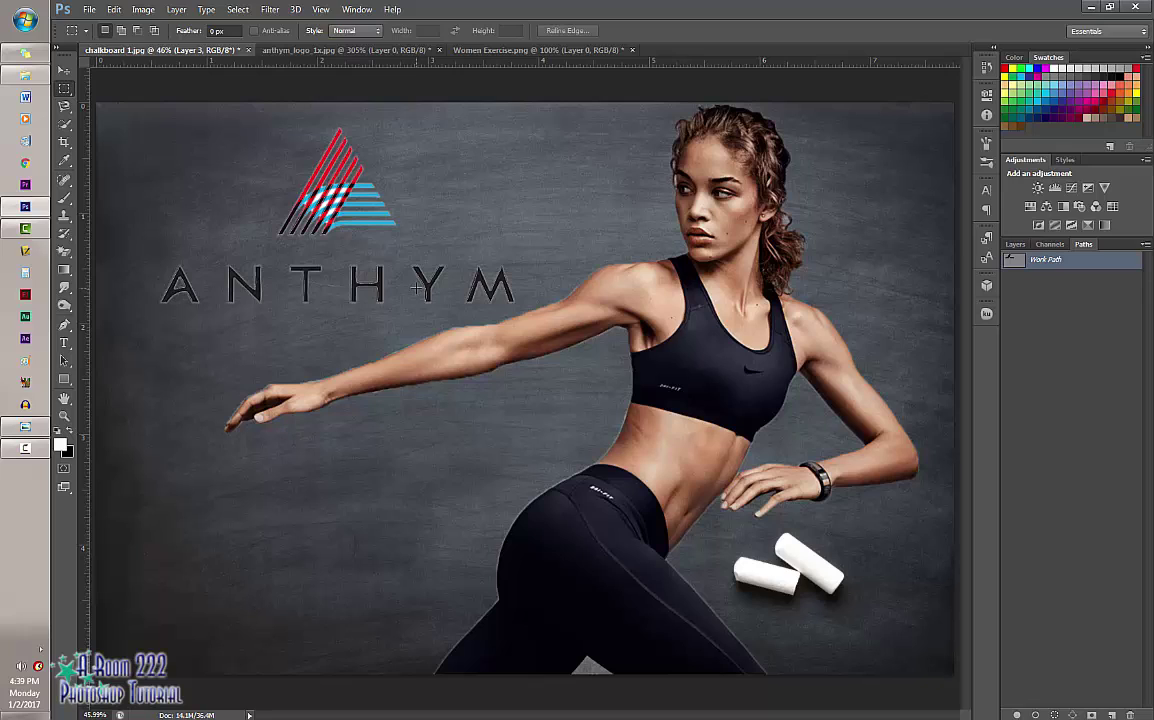
{"action": "left_click", "coordinate": [1014, 246]}
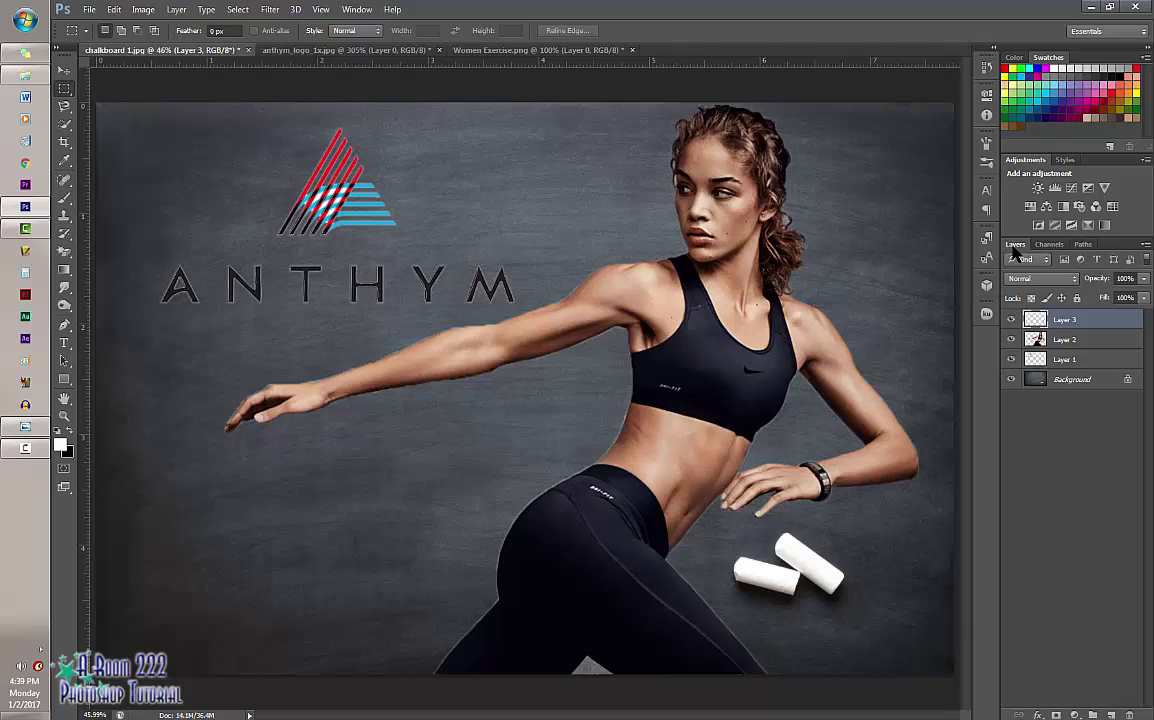
{"action": "left_click", "coordinate": [1110, 715]}
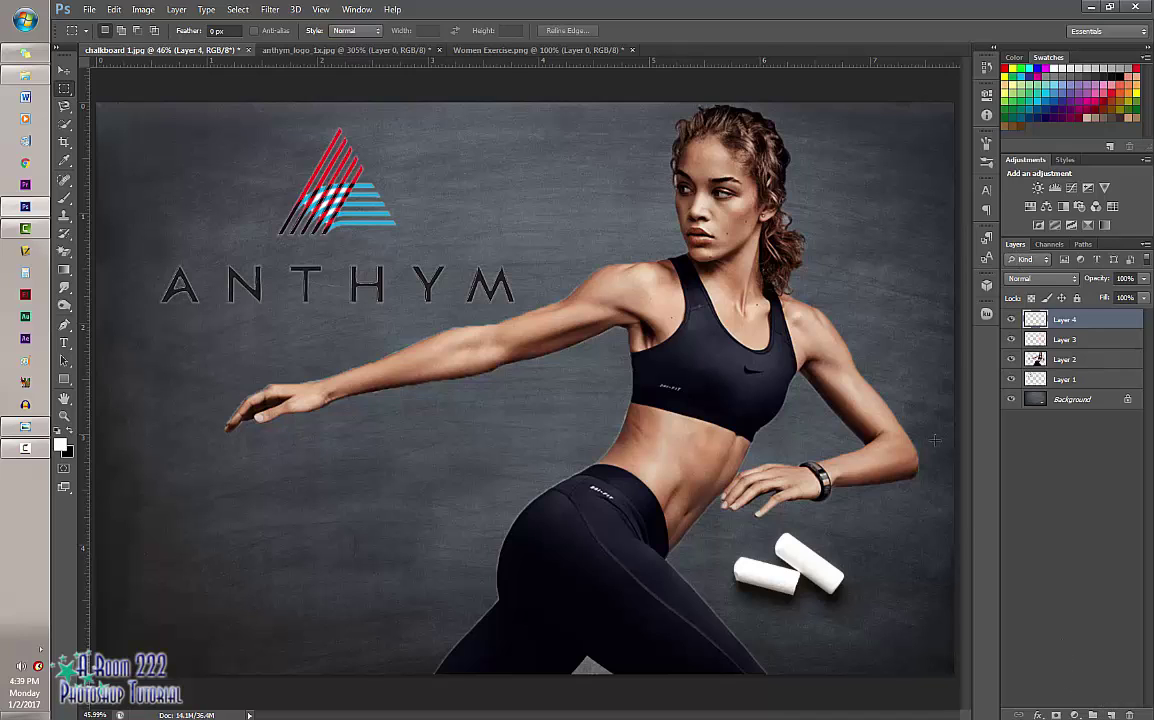
Step: Try stroking the logo's work path on Layer 4 using the Brush with Simulate Pressure at 30 px, and undo it
{"action": "left_click", "coordinate": [1083, 246]}
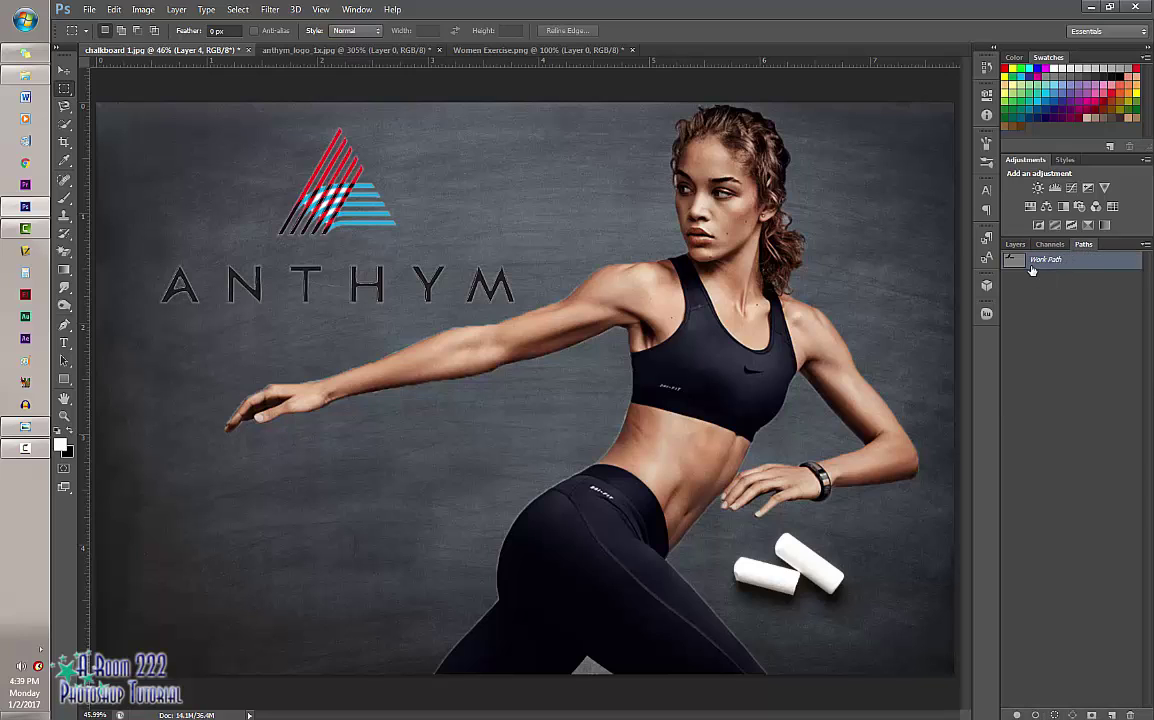
{"action": "right_click", "coordinate": [1032, 268]}
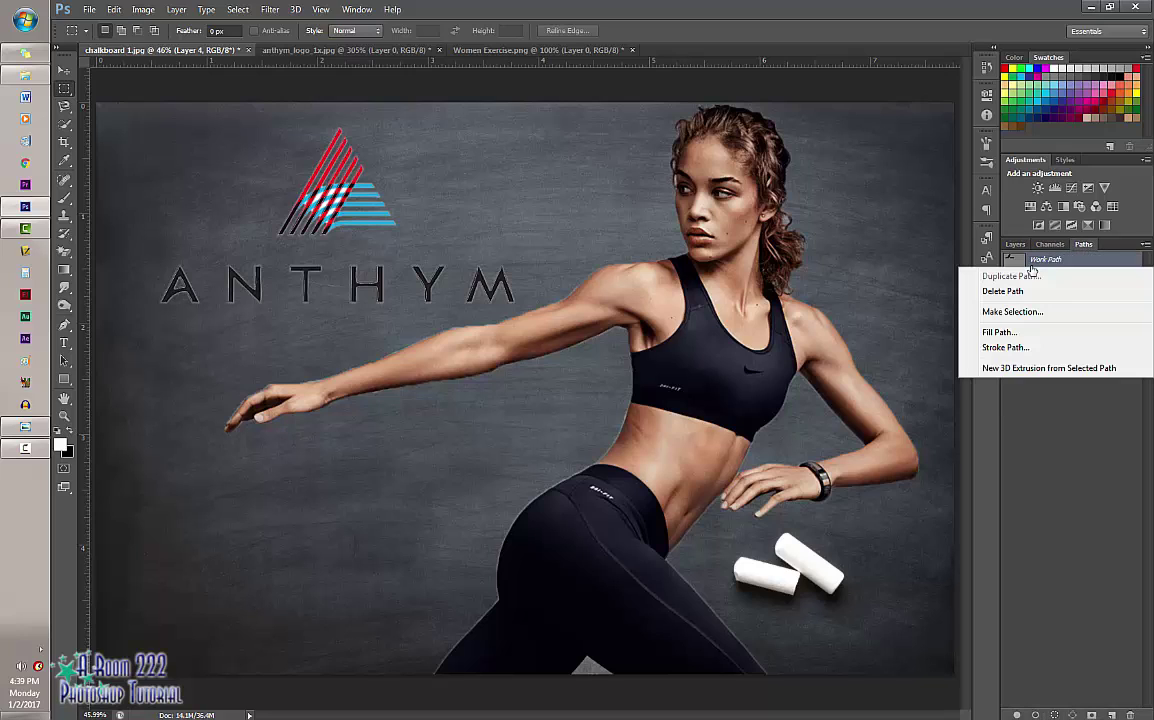
{"action": "left_click", "coordinate": [1003, 347]}
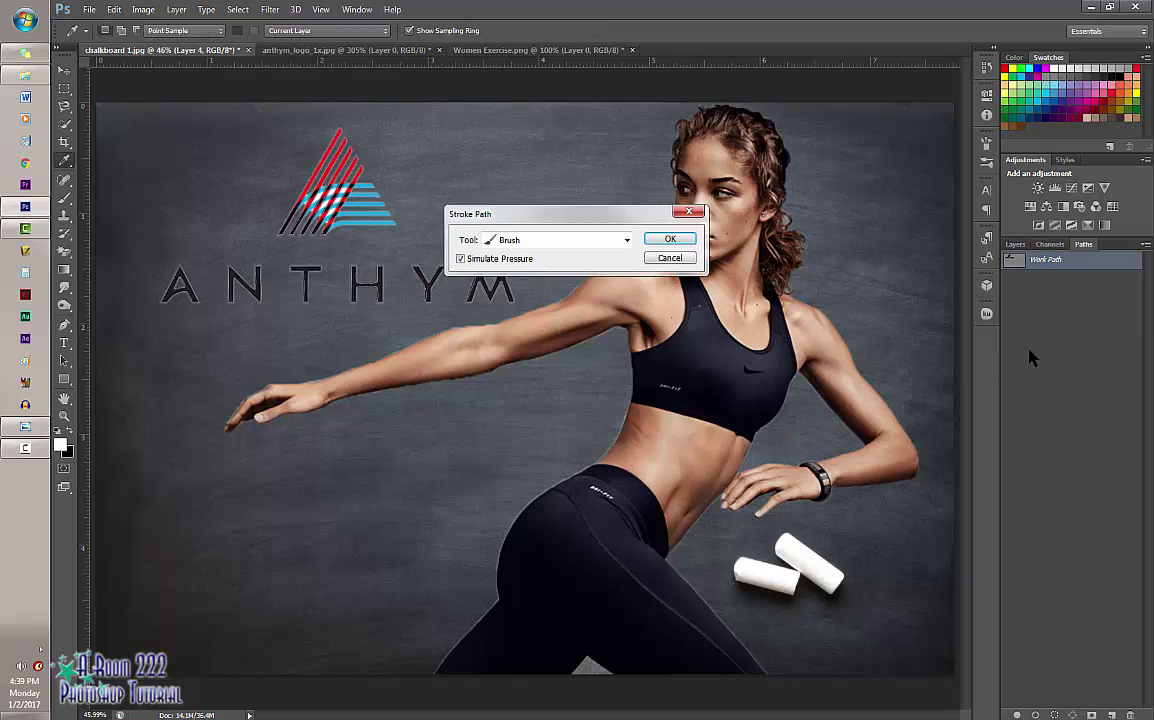
{"action": "left_click", "coordinate": [627, 241]}
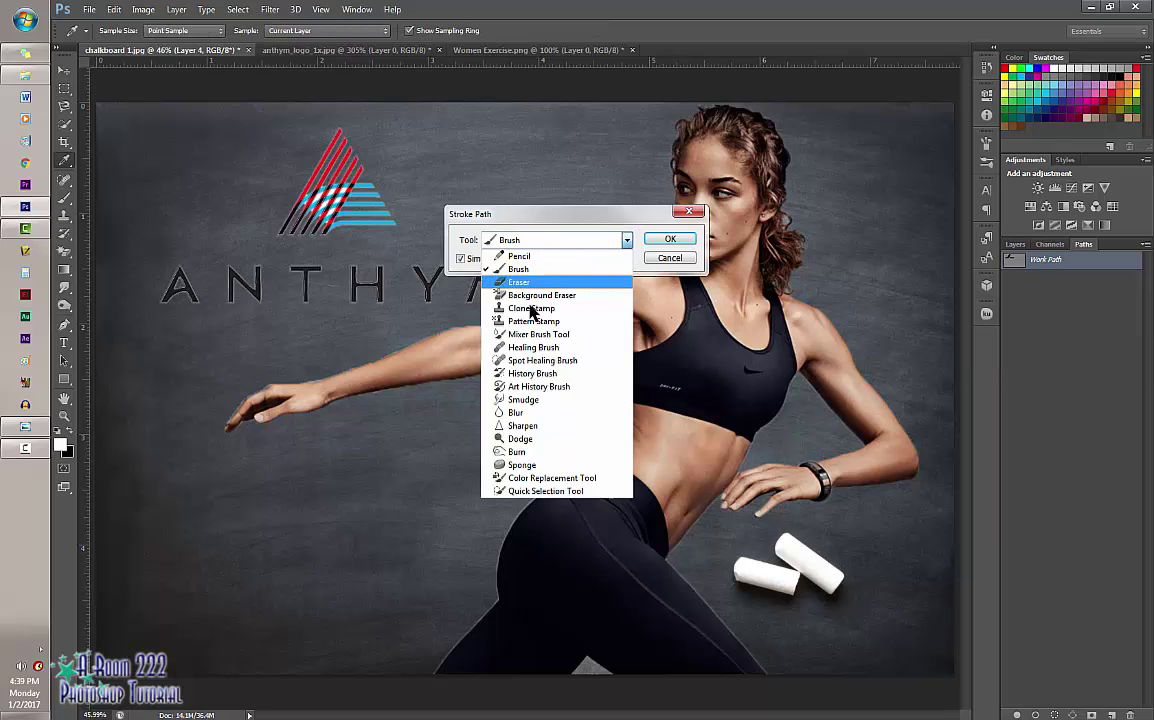
{"action": "left_click", "coordinate": [520, 268]}
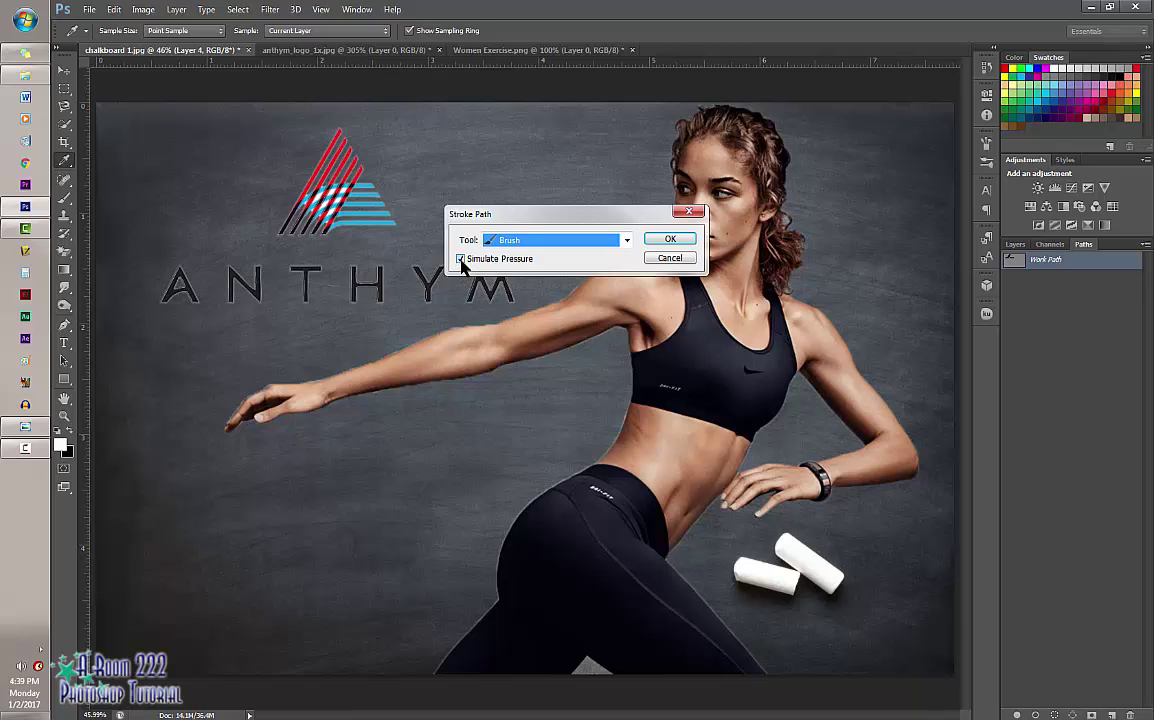
{"action": "left_click", "coordinate": [663, 242]}
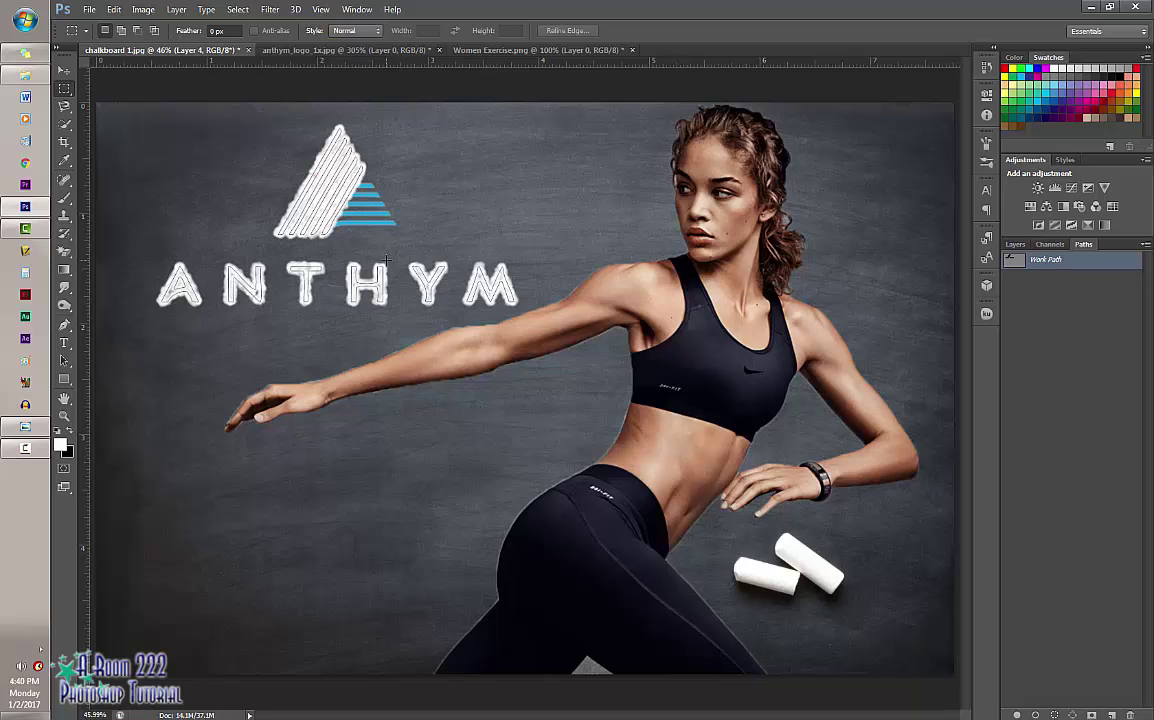
{"action": "key", "text": "ctrl+z"}
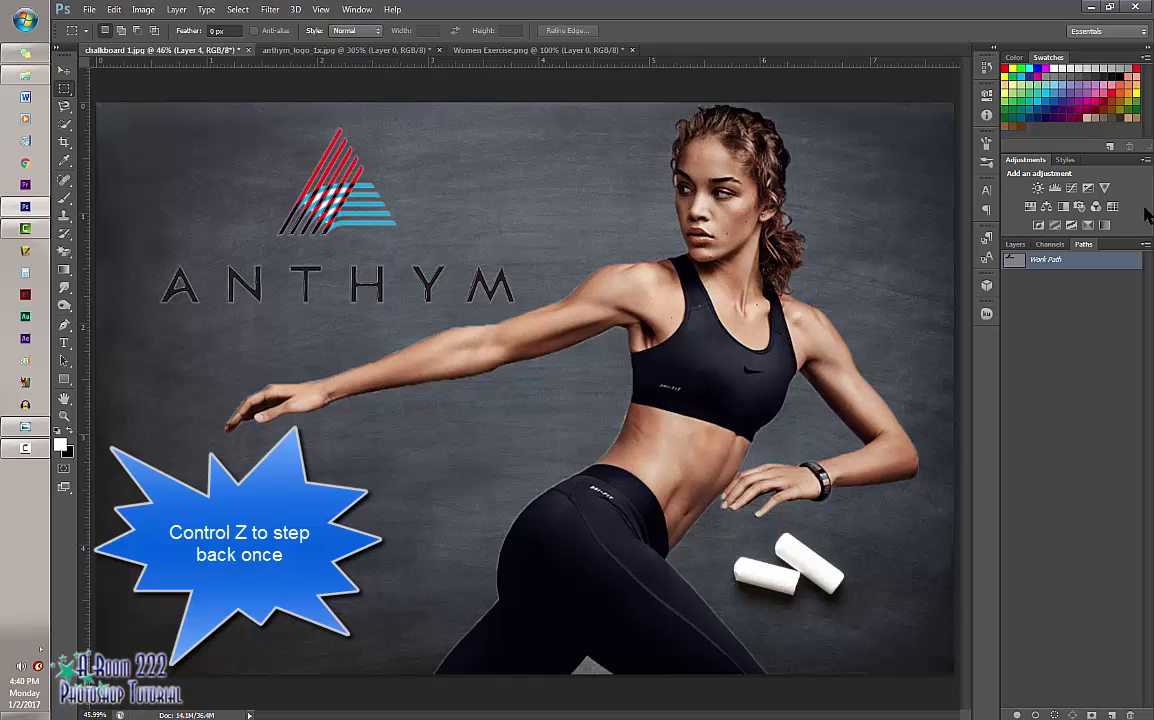
Step: Reduce the chalk brush to 10 px and stroke the logo's work path with it, using Simulate Pressure
{"action": "left_click", "coordinate": [64, 197]}
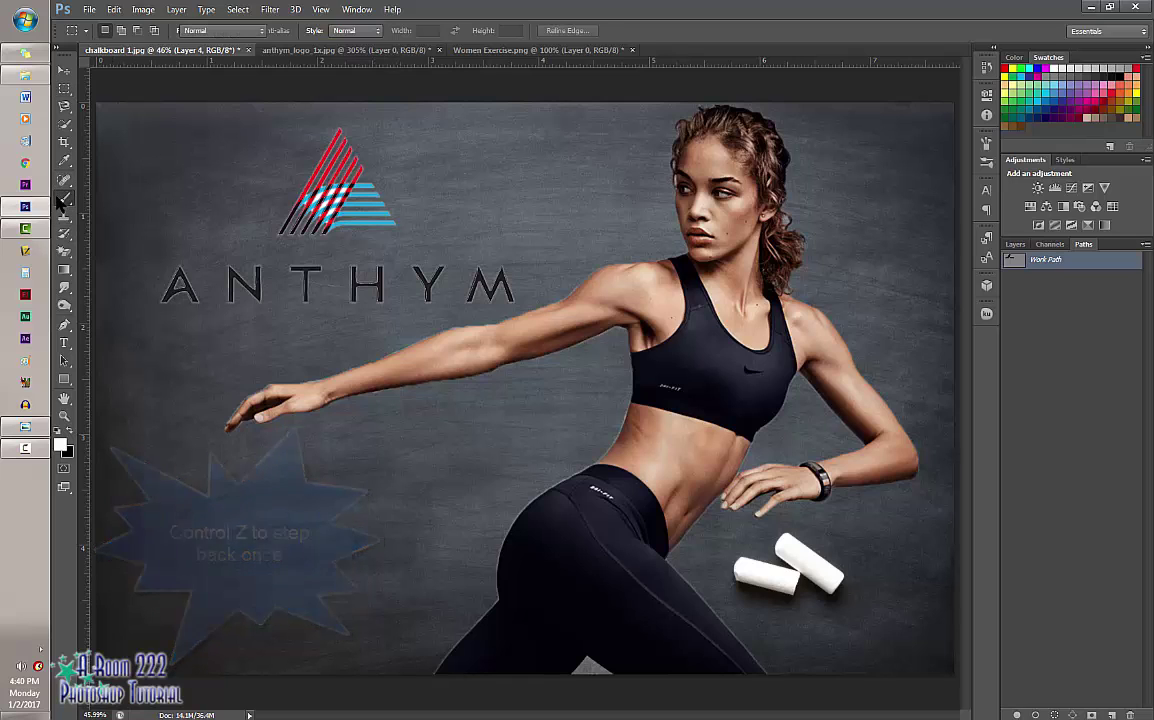
{"action": "left_click", "coordinate": [119, 31]}
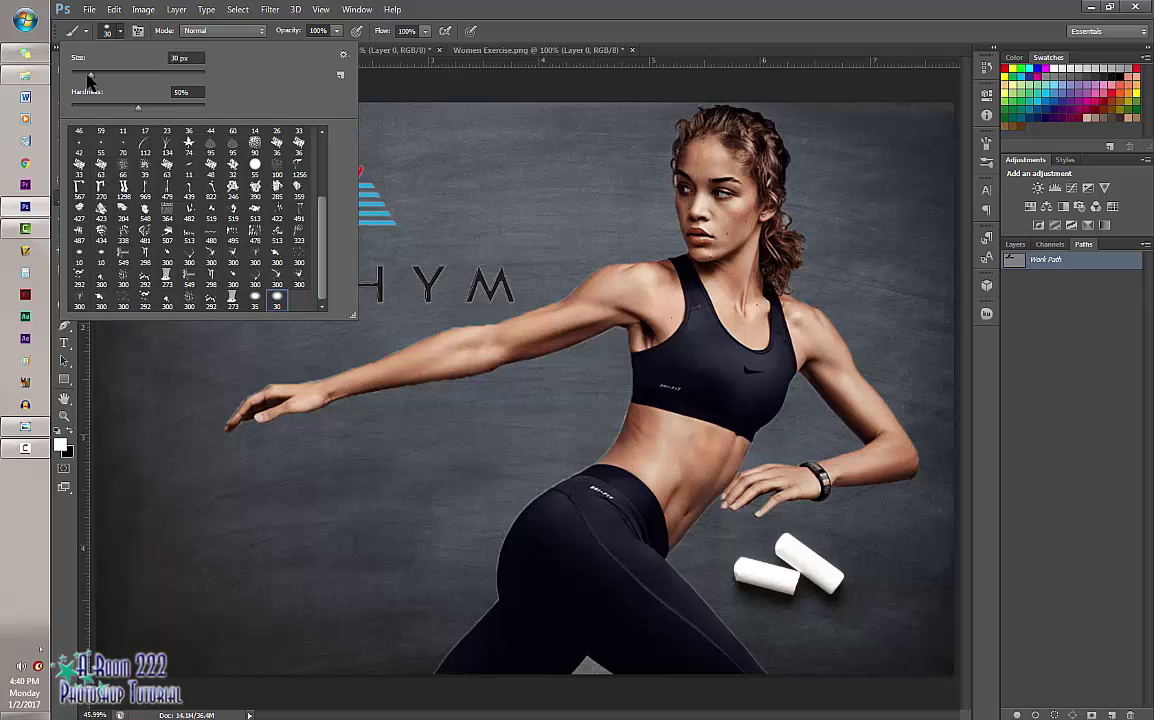
{"action": "left_click_drag", "start_coordinate": [85, 77], "coordinate": [79, 80]}
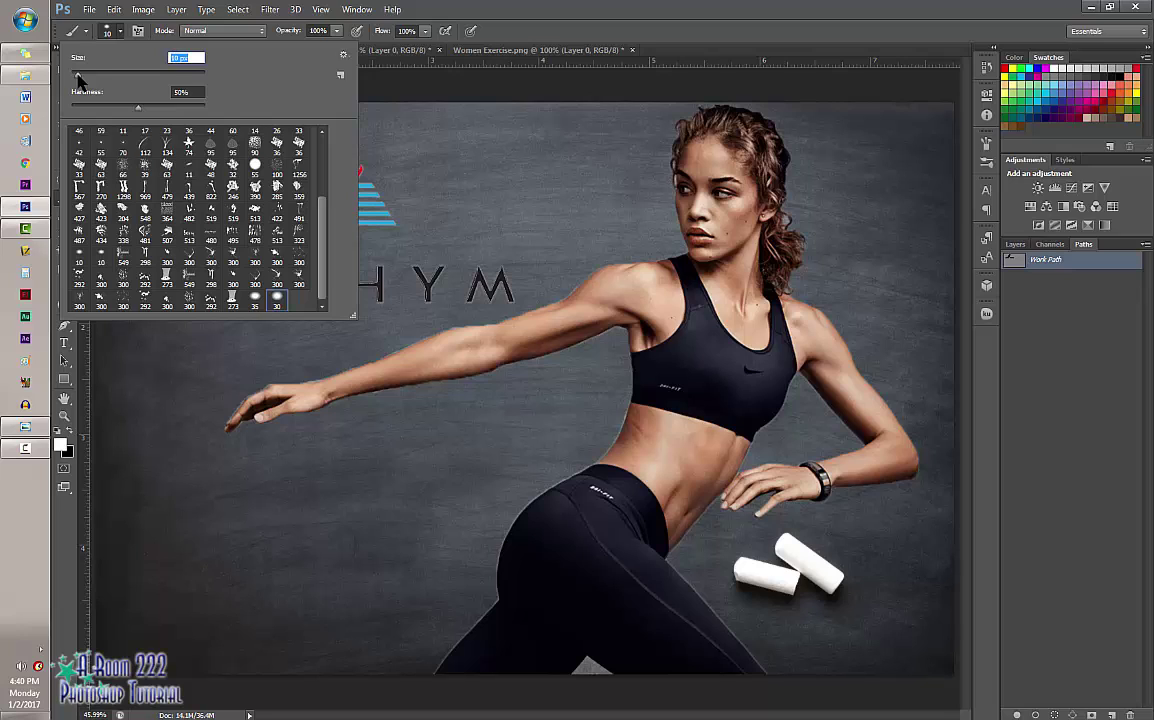
{"action": "left_click", "coordinate": [409, 78]}
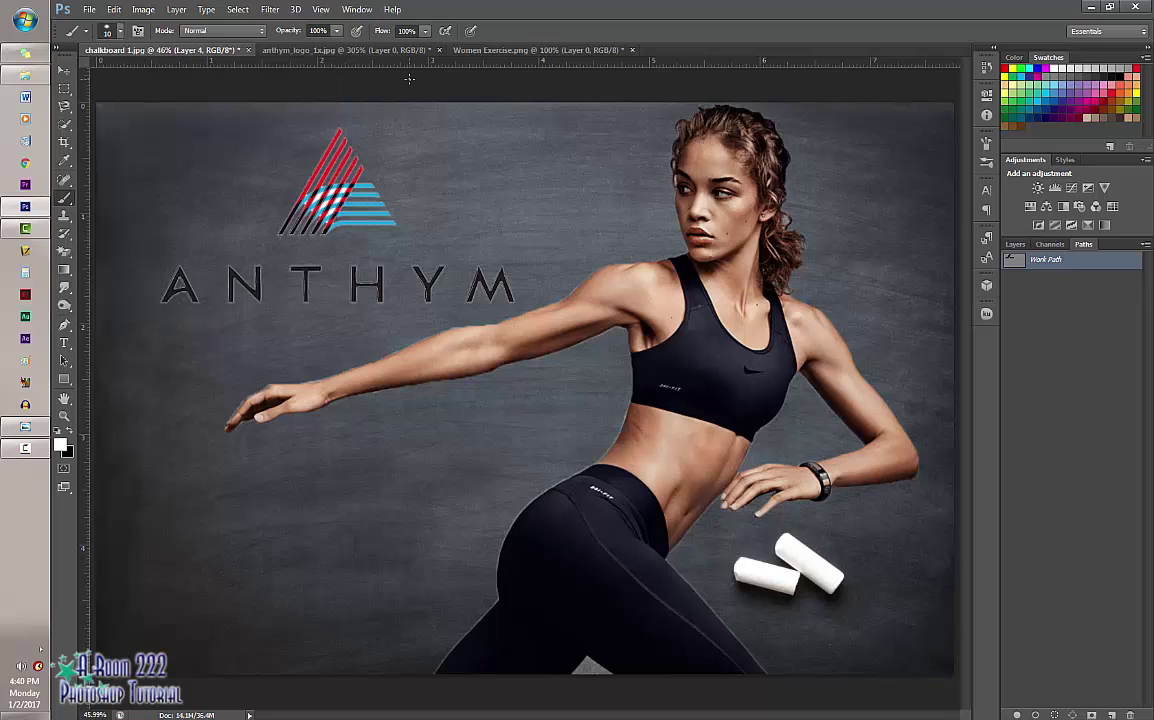
{"action": "right_click", "coordinate": [1054, 260]}
{"action": "left_click", "coordinate": [1034, 340]}
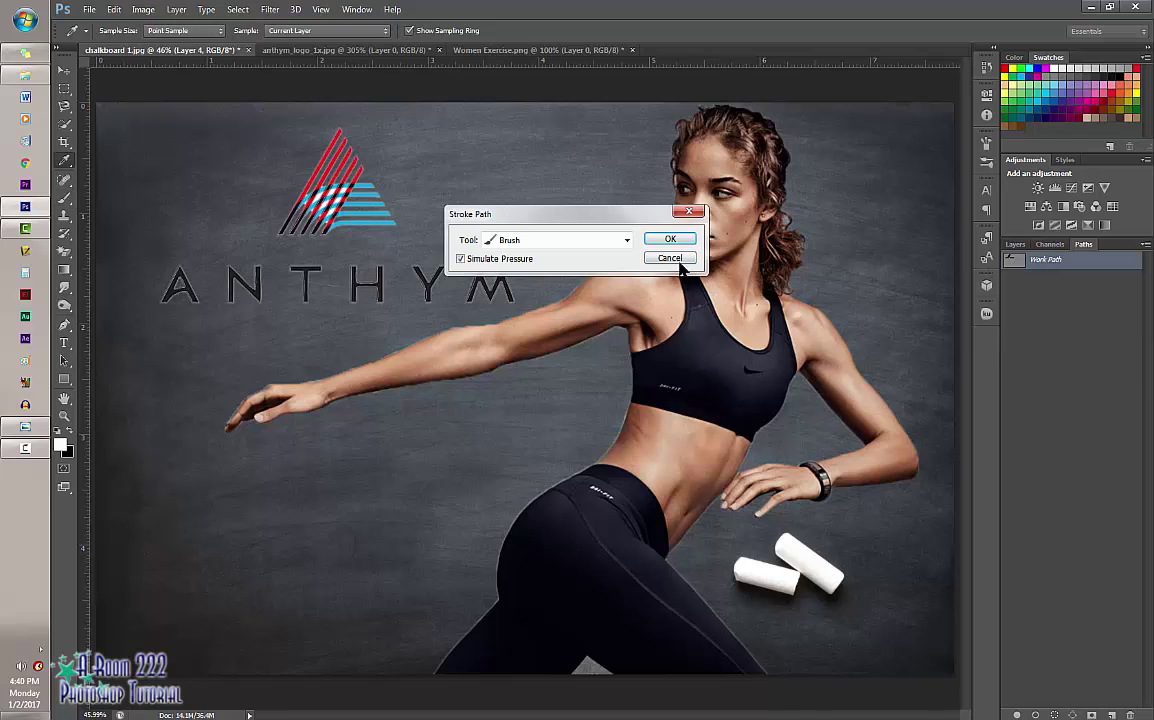
{"action": "left_click", "coordinate": [657, 242]}
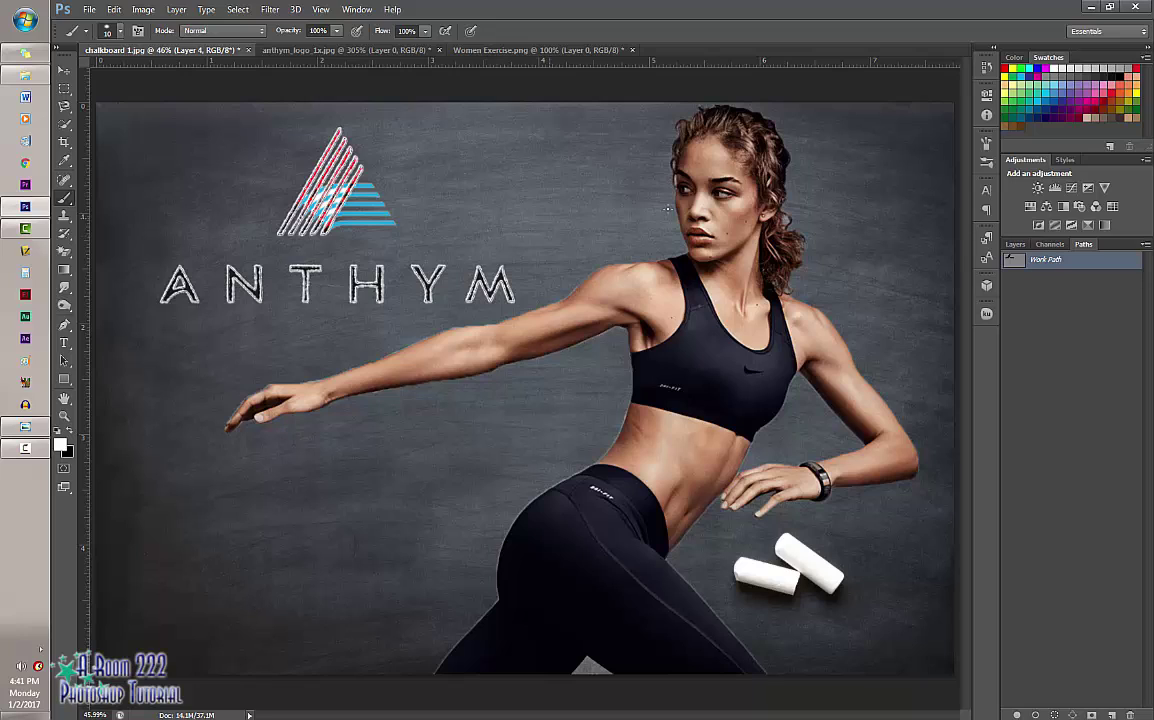
Step: Paint white chalk outlines by hand around the logo's blue horizontal stripes on Layer 4
{"action": "left_click", "coordinate": [1013, 244]}
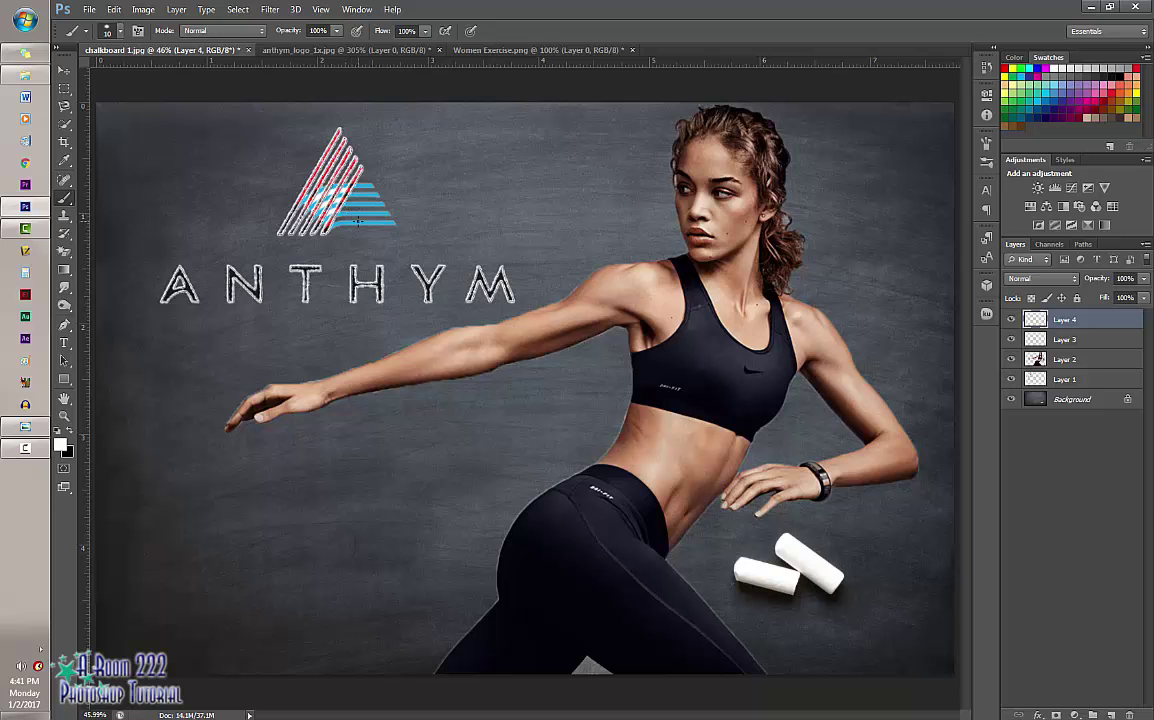
{"action": "key", "text": "ctrl+plus"}
{"action": "key", "text": "ctrl+plus"}
{"action": "key", "text": "ctrl+plus"}
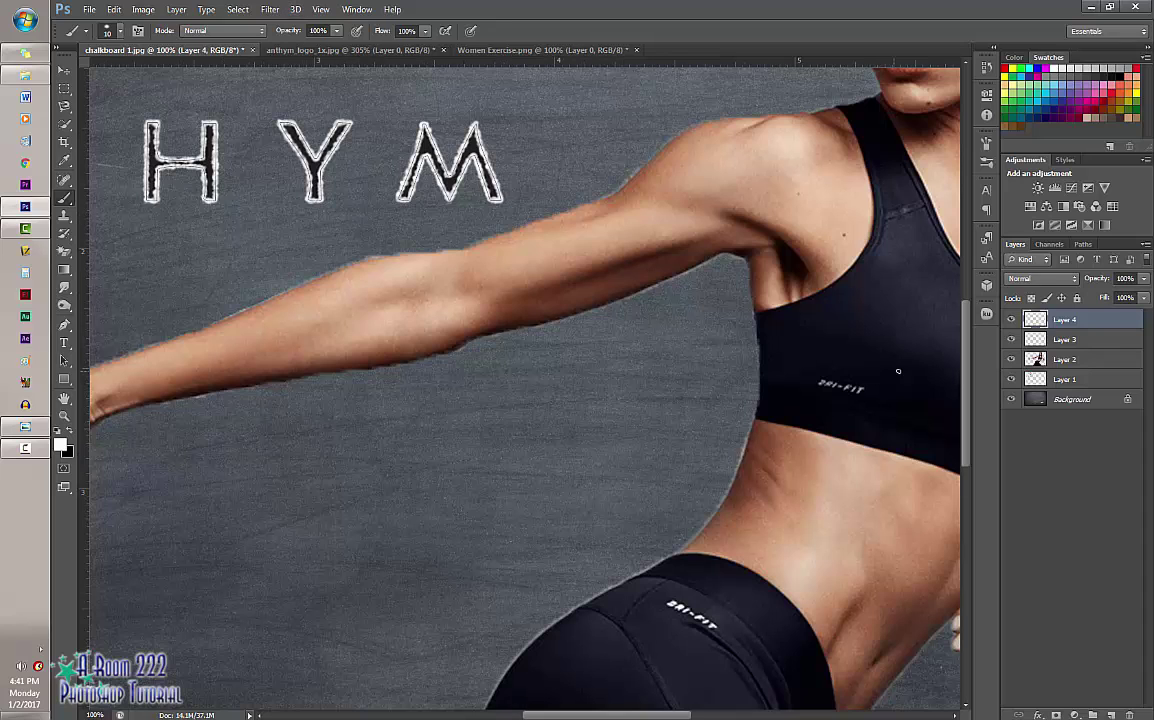
{"action": "scroll", "coordinate": [970, 310], "scroll_direction": "up", "scroll_amount": 2}
{"action": "scroll", "coordinate": [970, 310], "scroll_direction": "up", "scroll_amount": 5}
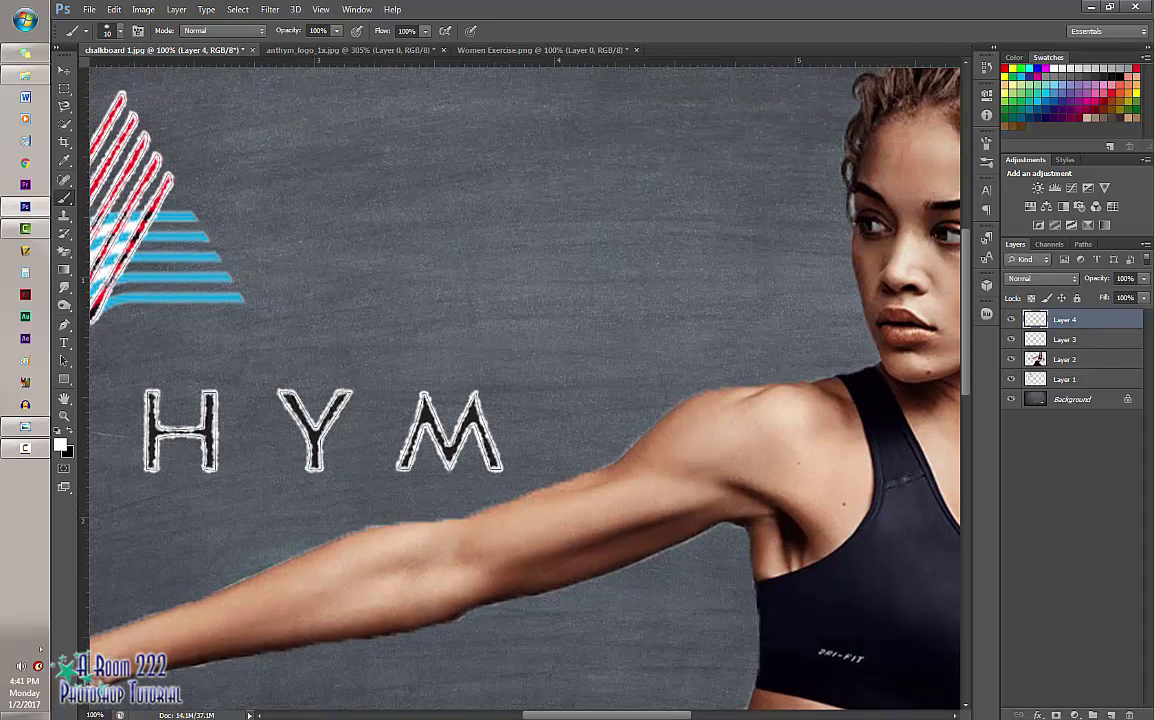
{"action": "scroll", "coordinate": [645, 715], "scroll_direction": "left", "scroll_amount": 7}
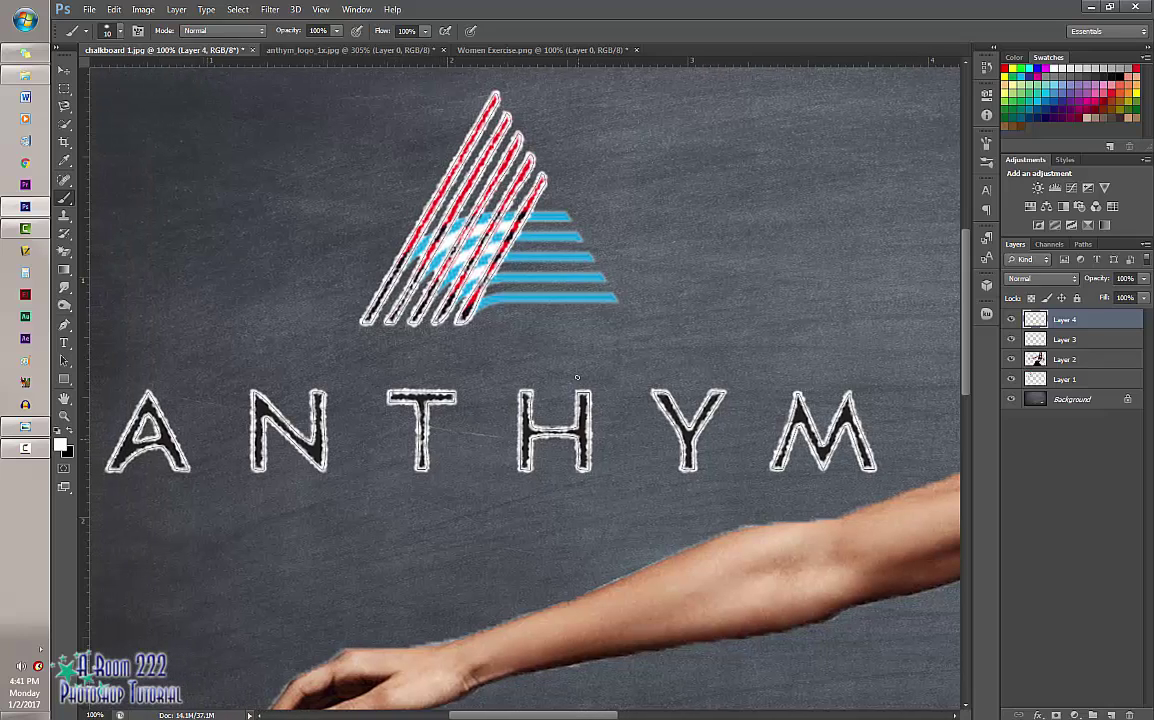
{"action": "mouse_move", "coordinate": [510, 208]}
{"action": "left_mouse_down"}
{"action": "mouse_move", "coordinate": [568, 212]}
{"action": "mouse_move", "coordinate": [577, 230]}
{"action": "mouse_move", "coordinate": [515, 236]}
{"action": "mouse_move", "coordinate": [578, 238]}
{"action": "mouse_move", "coordinate": [593, 256]}
{"action": "mouse_move", "coordinate": [514, 247]}
{"action": "mouse_move", "coordinate": [595, 261]}
{"action": "mouse_move", "coordinate": [495, 266]}
{"action": "mouse_move", "coordinate": [606, 282]}
{"action": "left_mouse_up"}
{"action": "left_click_drag", "start_coordinate": [477, 299], "coordinate": [616, 300]}
{"action": "left_click_drag", "start_coordinate": [488, 304], "coordinate": [622, 303]}
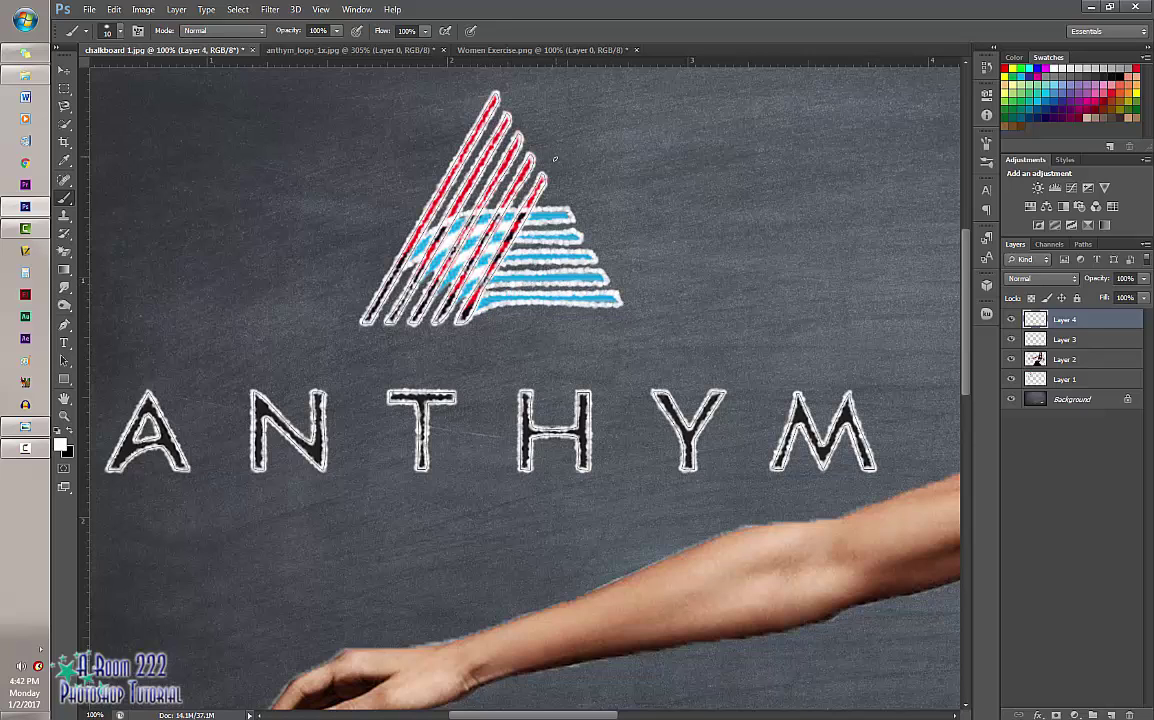
{"action": "key", "text": "ctrl+0"}
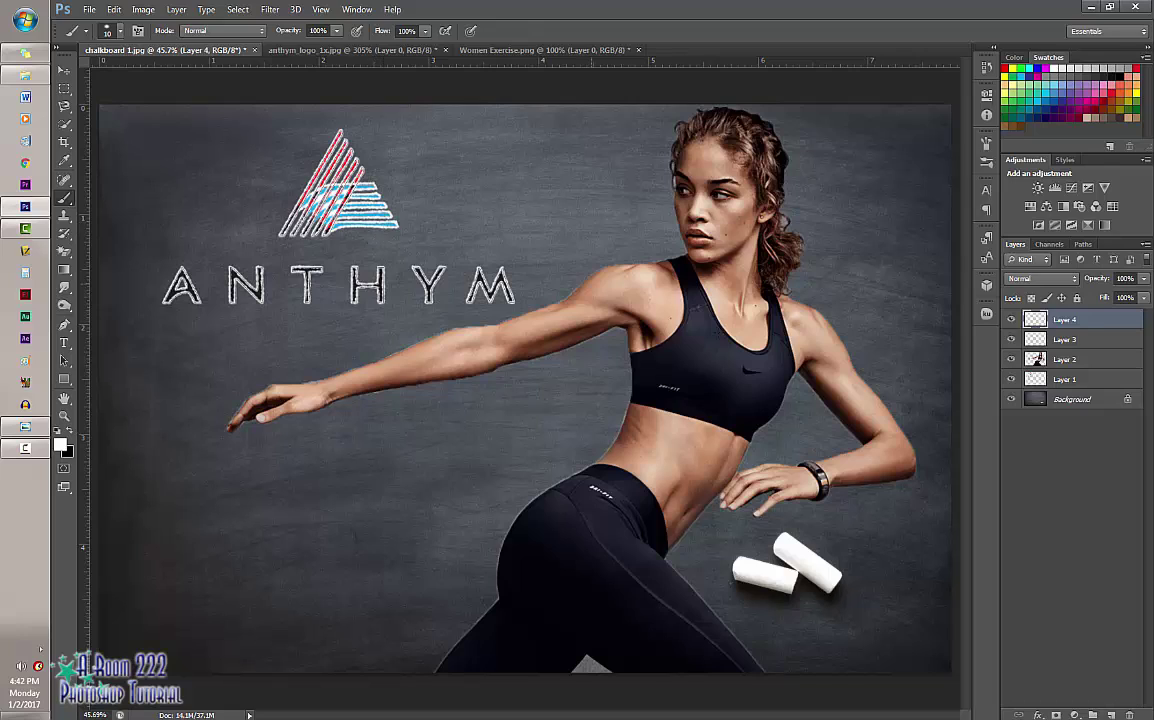
Step: Delete Layer 3 and hide Layer 1 so only the chalk version of the logo shows
{"action": "left_click", "coordinate": [1040, 339]}
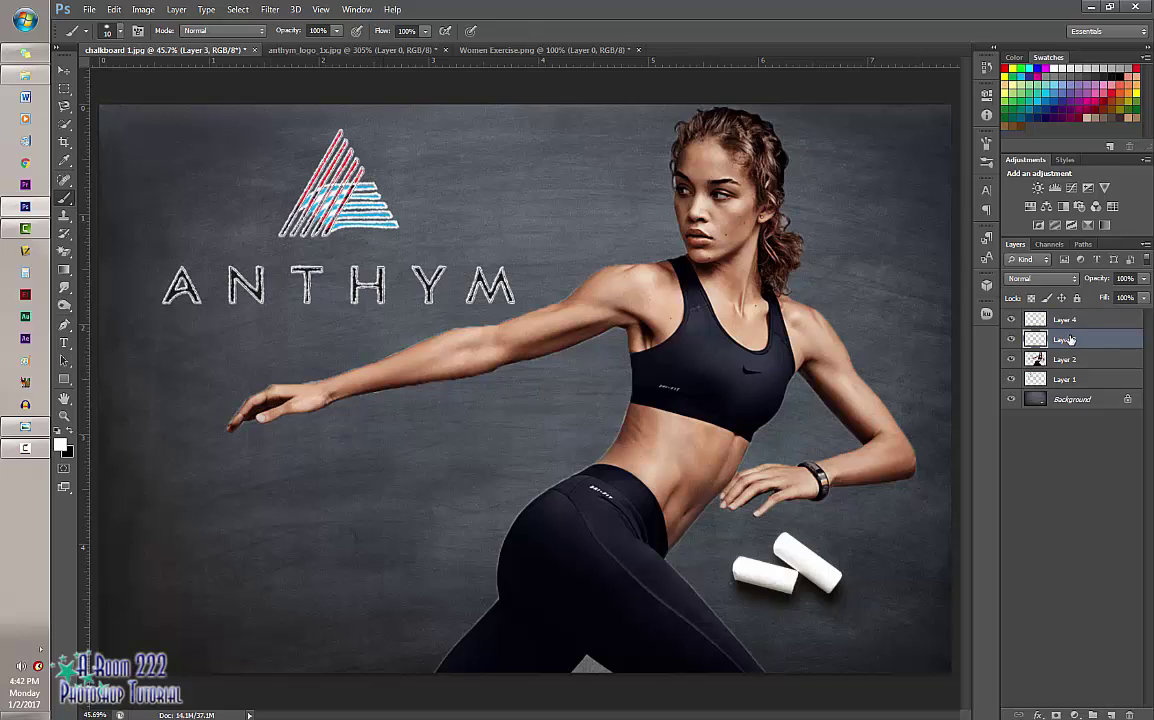
{"action": "left_click", "coordinate": [1010, 341]}
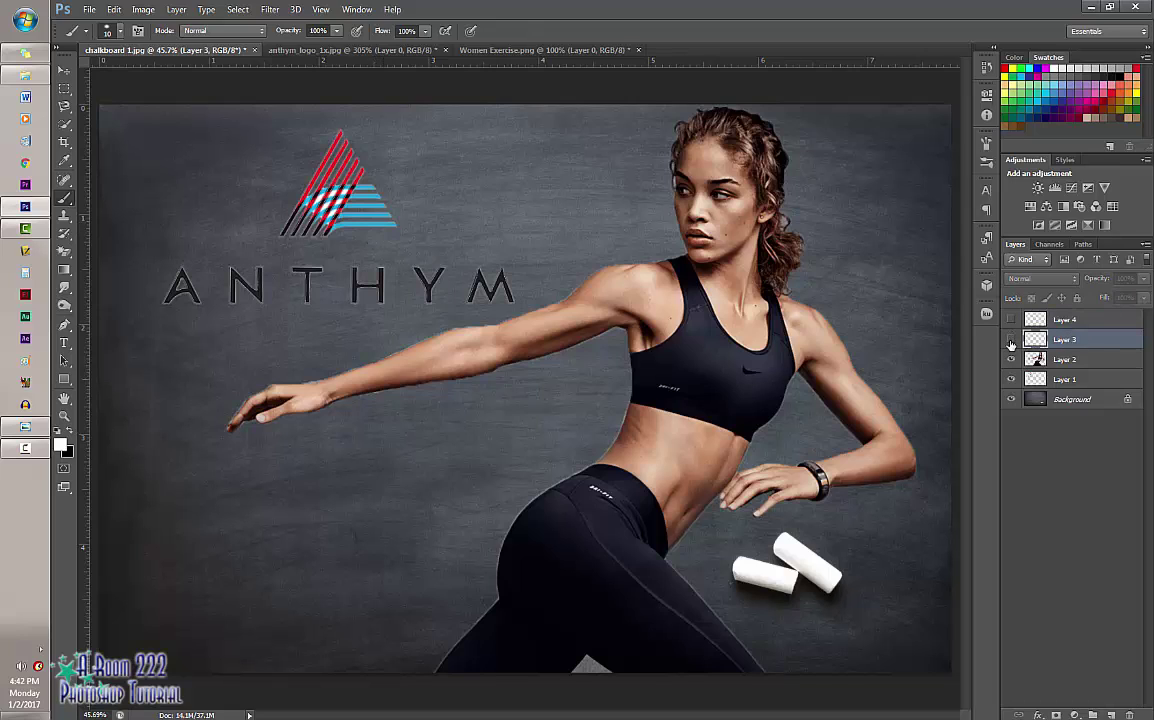
{"action": "left_click", "coordinate": [1010, 341]}
{"action": "left_click_drag", "start_coordinate": [1130, 340], "coordinate": [1132, 713]}
Step: Apply a Gaussian Blur with a 1.0 pixel radius to the chalk logo on Layer 4
{"action": "left_click", "coordinate": [1078, 324]}
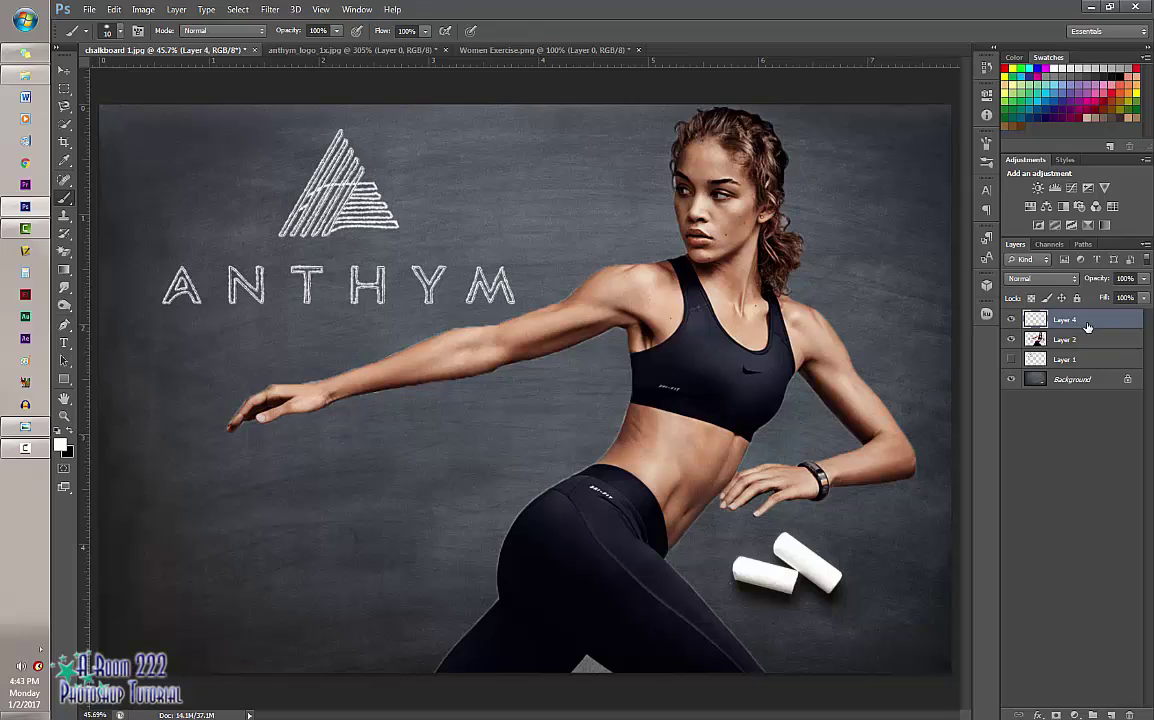
{"action": "left_click", "coordinate": [265, 10]}
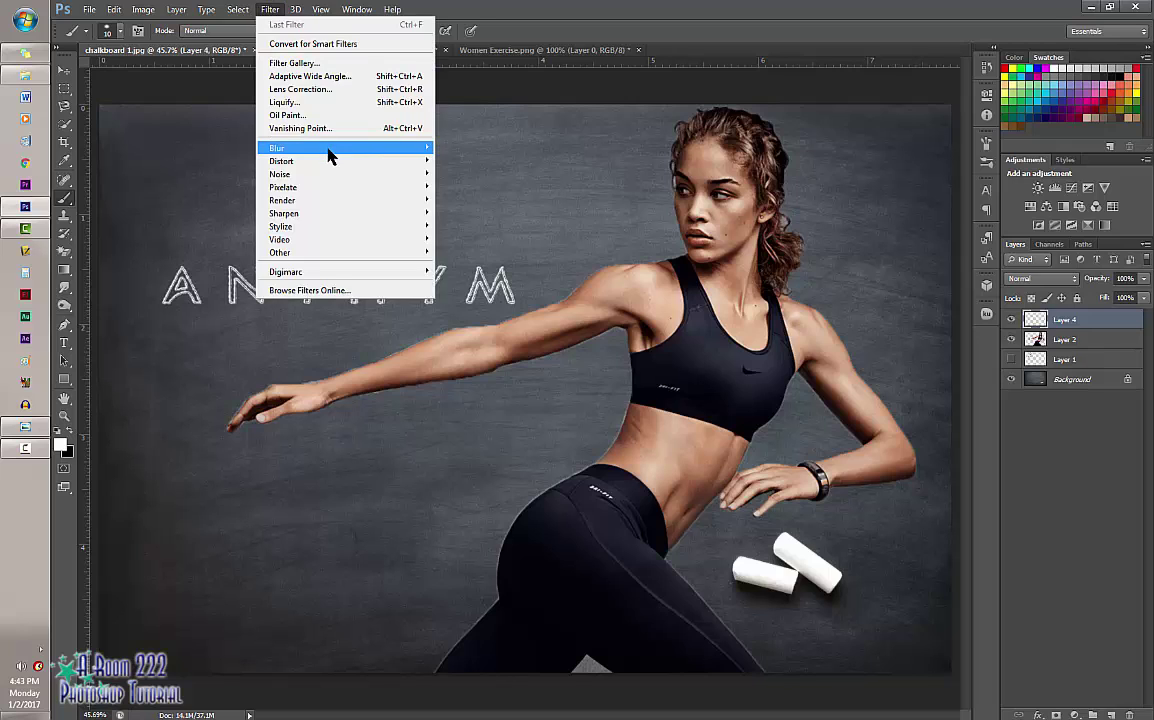
{"action": "mouse_move", "coordinate": [327, 150]}
{"action": "left_click", "coordinate": [472, 245]}
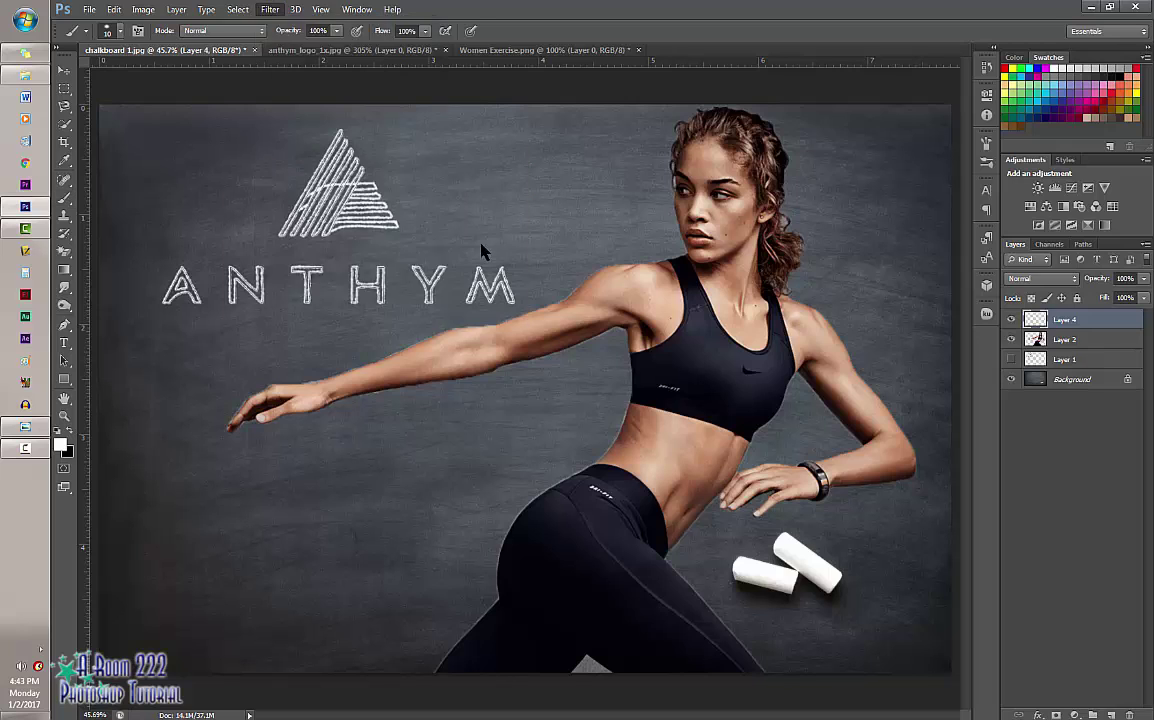
{"action": "left_click_drag", "start_coordinate": [251, 377], "coordinate": [250, 380]}
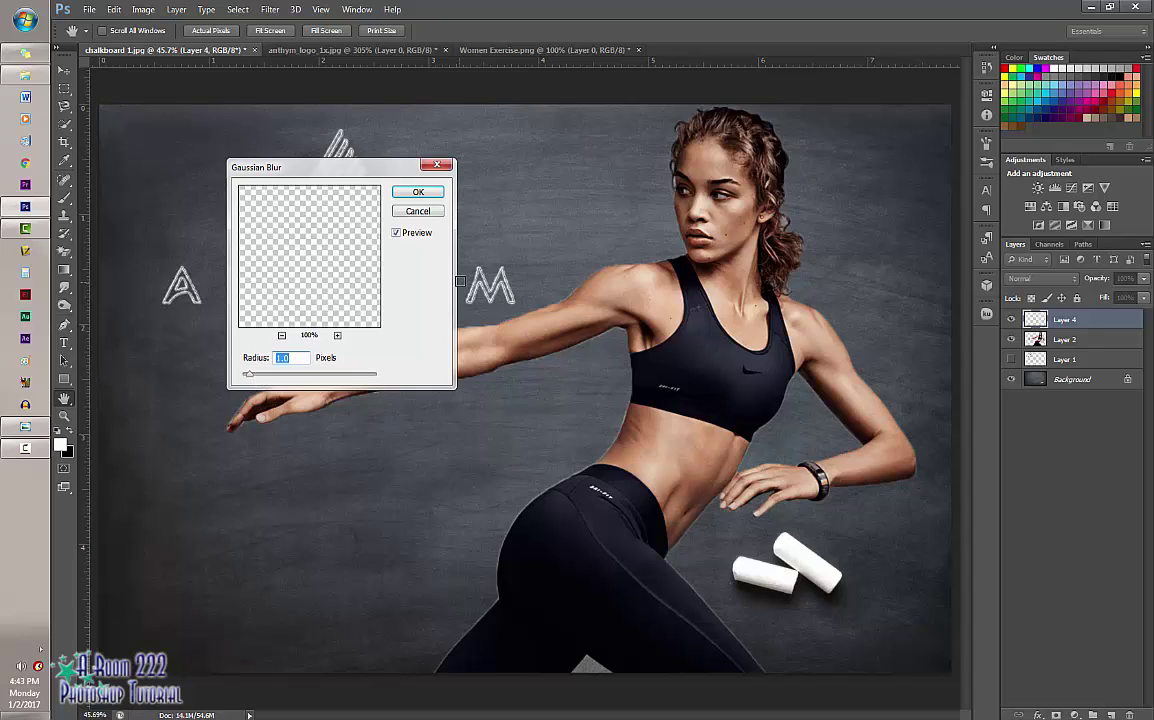
{"action": "left_click", "coordinate": [432, 195]}
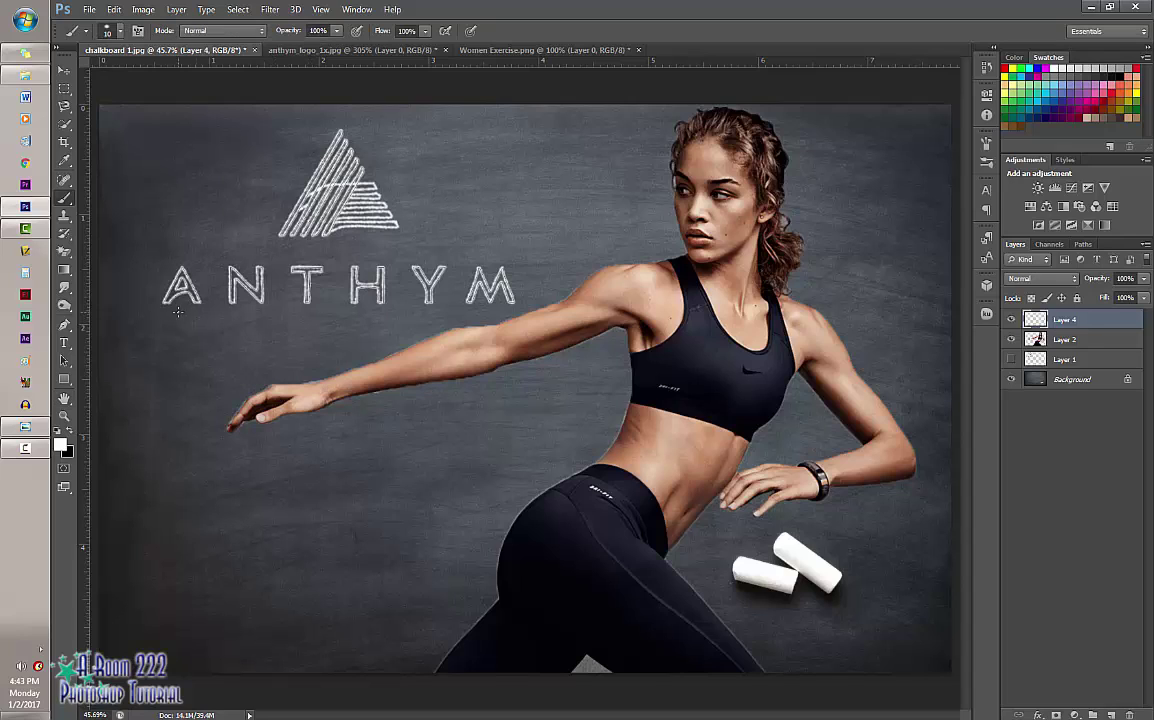
Step: Add an Outer Glow to the chalk logo on Layer 4 in Screen mode with the pale yellow colour #f8f9cd
{"action": "double_click", "coordinate": [1120, 320]}
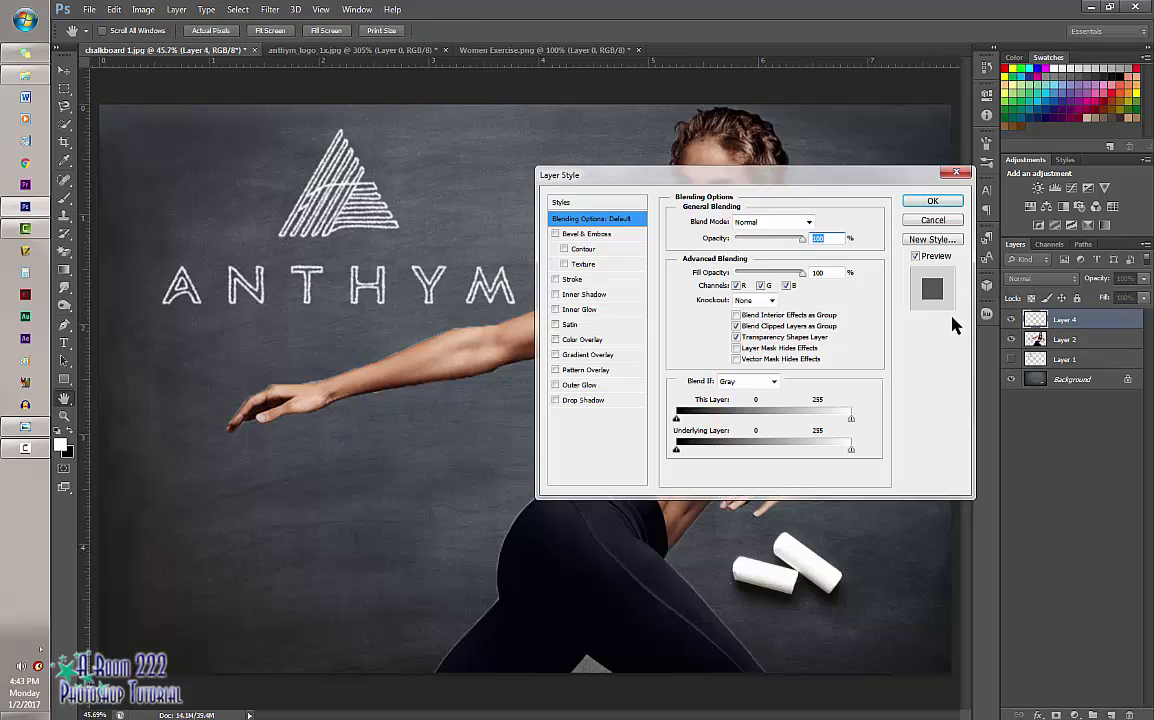
{"action": "left_click", "coordinate": [588, 386]}
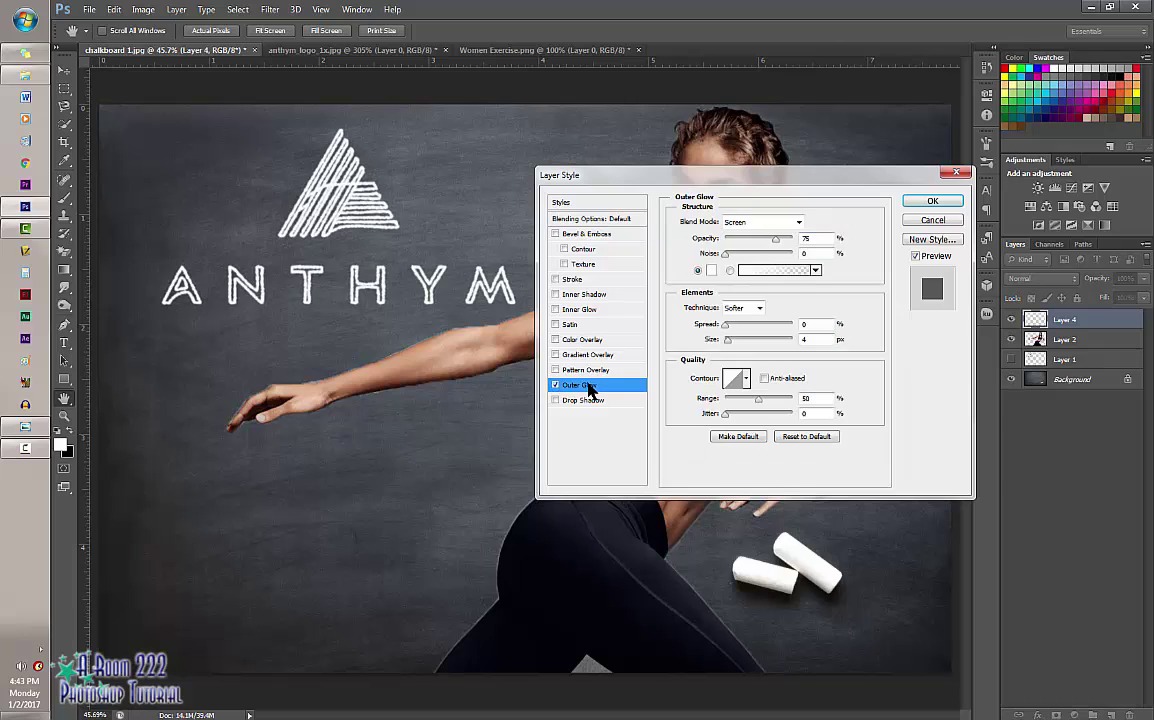
{"action": "left_click", "coordinate": [800, 222]}
{"action": "left_click", "coordinate": [800, 224]}
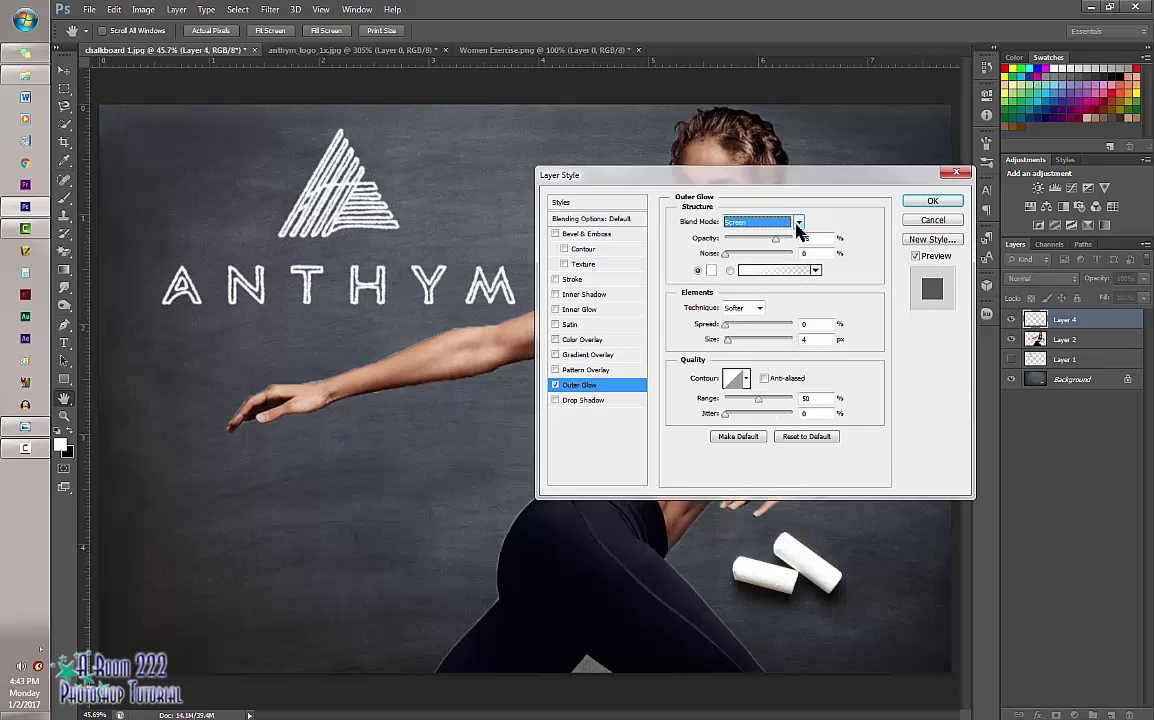
{"action": "left_click", "coordinate": [711, 271]}
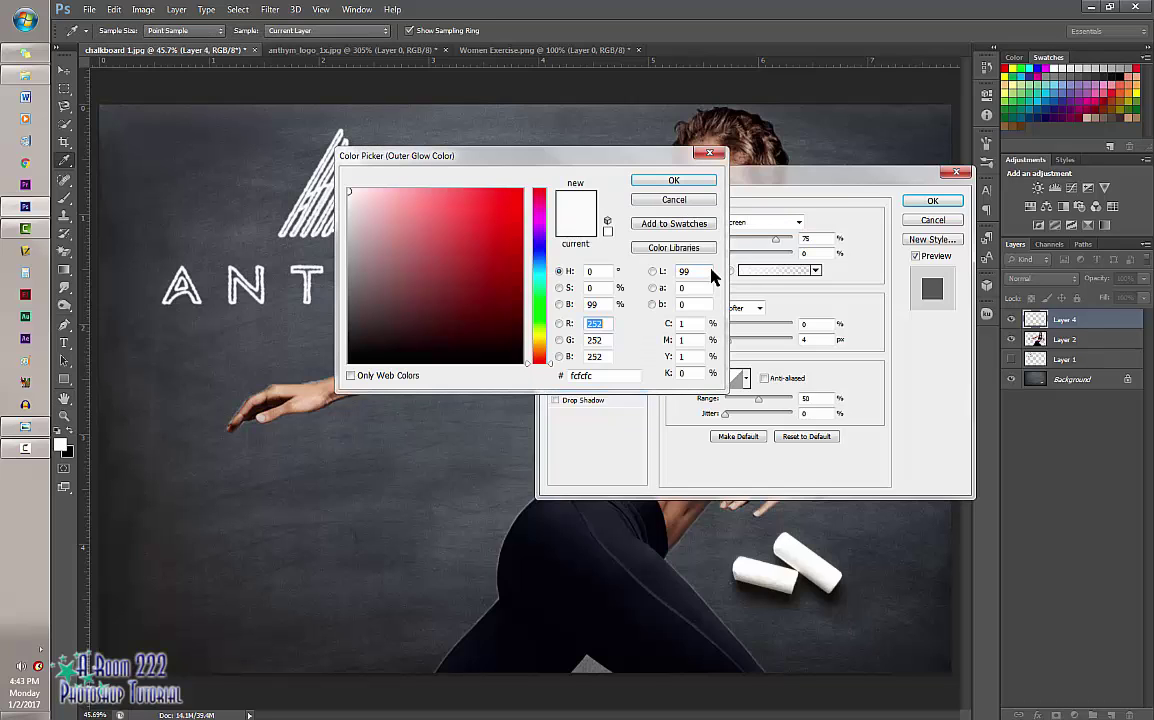
{"action": "left_click_drag", "start_coordinate": [555, 355], "coordinate": [556, 340]}
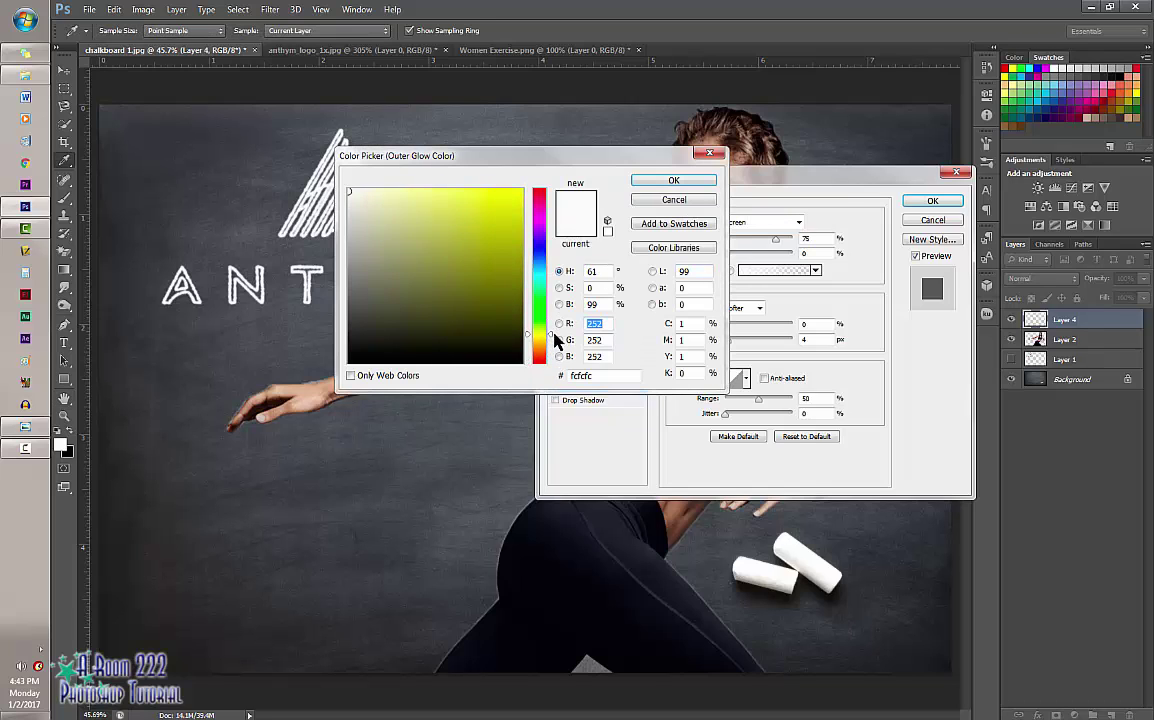
{"action": "left_click", "coordinate": [378, 192]}
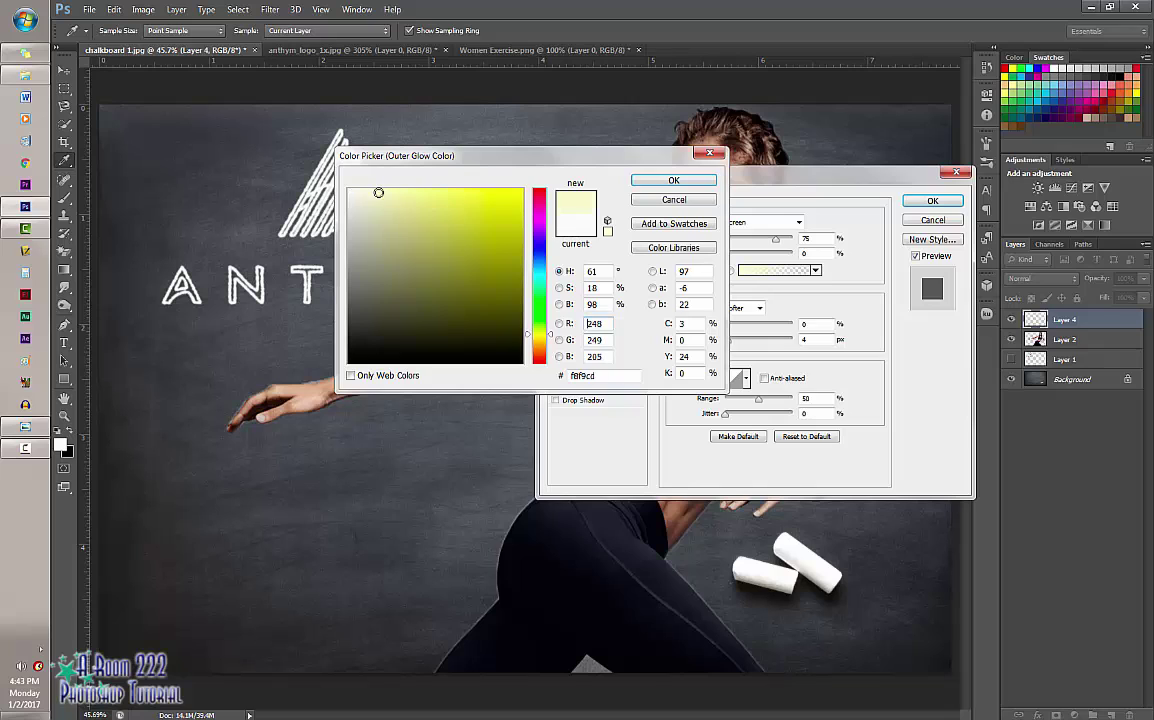
{"action": "left_click", "coordinate": [670, 182]}
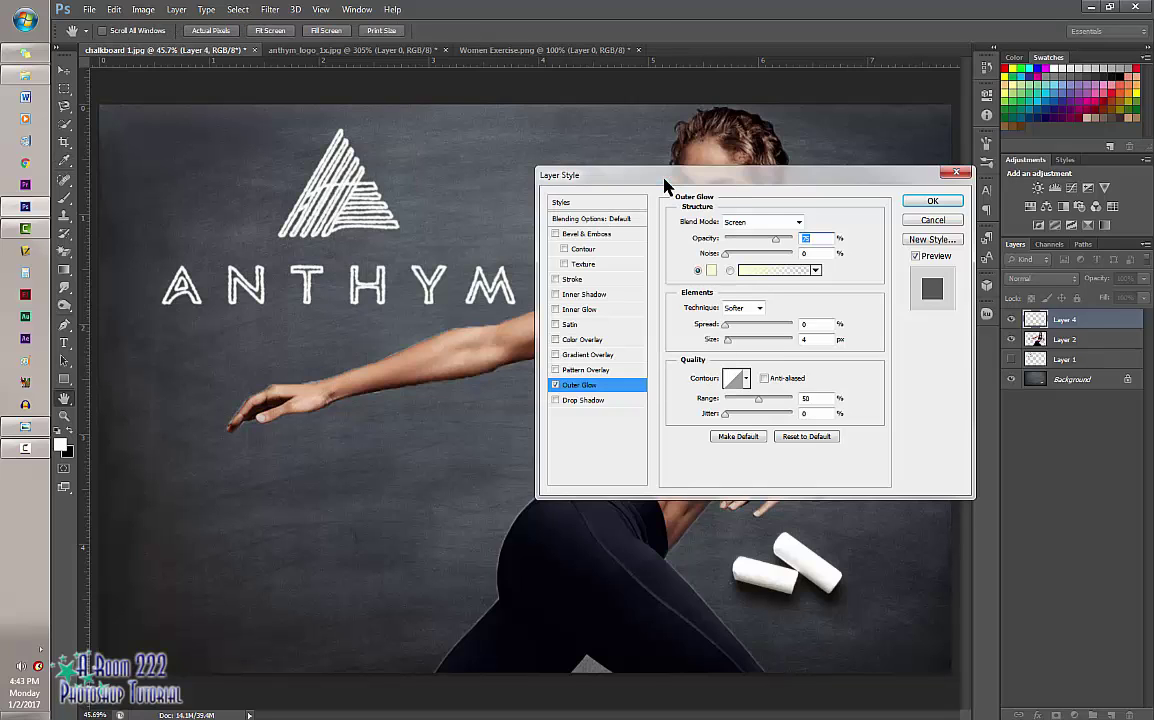
Step: Reduce the Outer Glow's opacity to about 20% and apply the layer style
{"action": "left_click", "coordinate": [759, 240]}
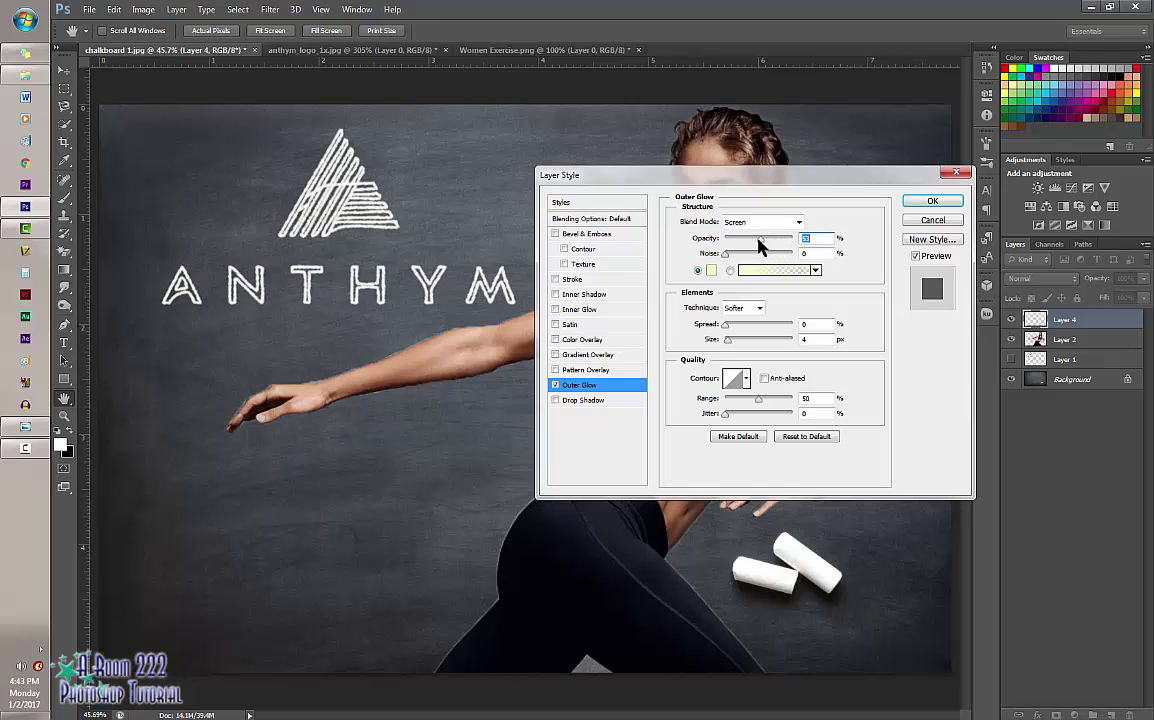
{"action": "mouse_move", "coordinate": [759, 239]}
{"action": "left_mouse_down"}
{"action": "mouse_move", "coordinate": [735, 243]}
{"action": "mouse_move", "coordinate": [740, 252]}
{"action": "left_mouse_up"}
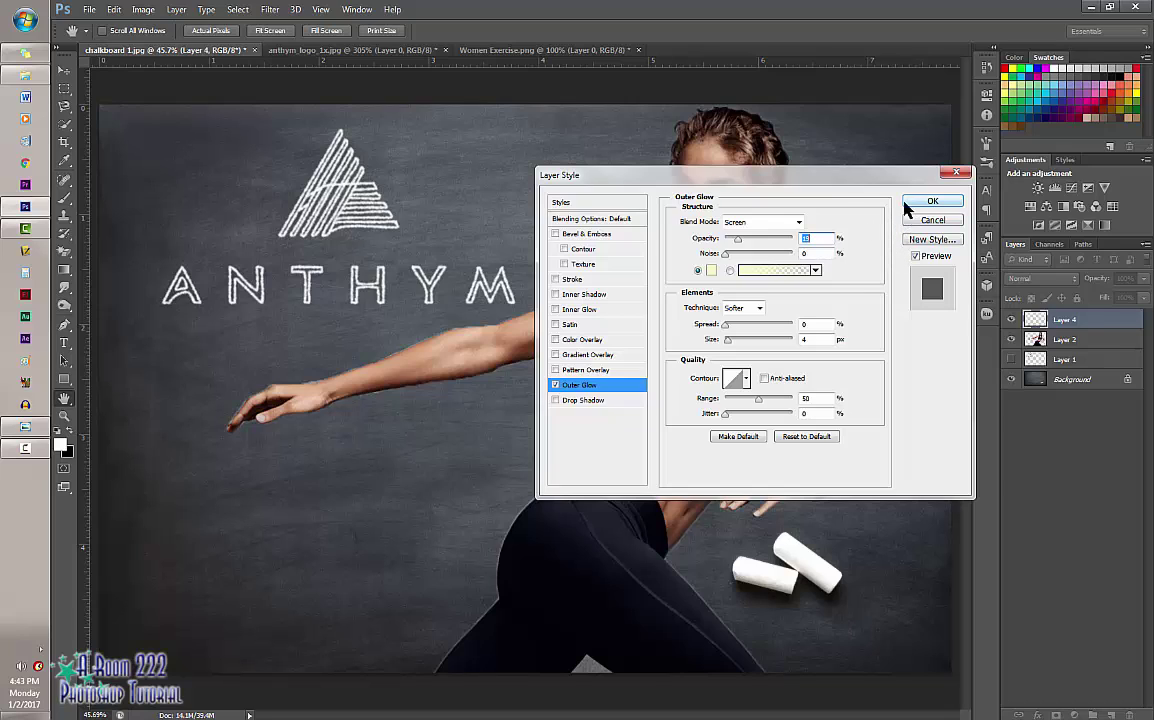
{"action": "left_click_drag", "start_coordinate": [738, 246], "coordinate": [736, 247]}
{"action": "left_click", "coordinate": [932, 202]}
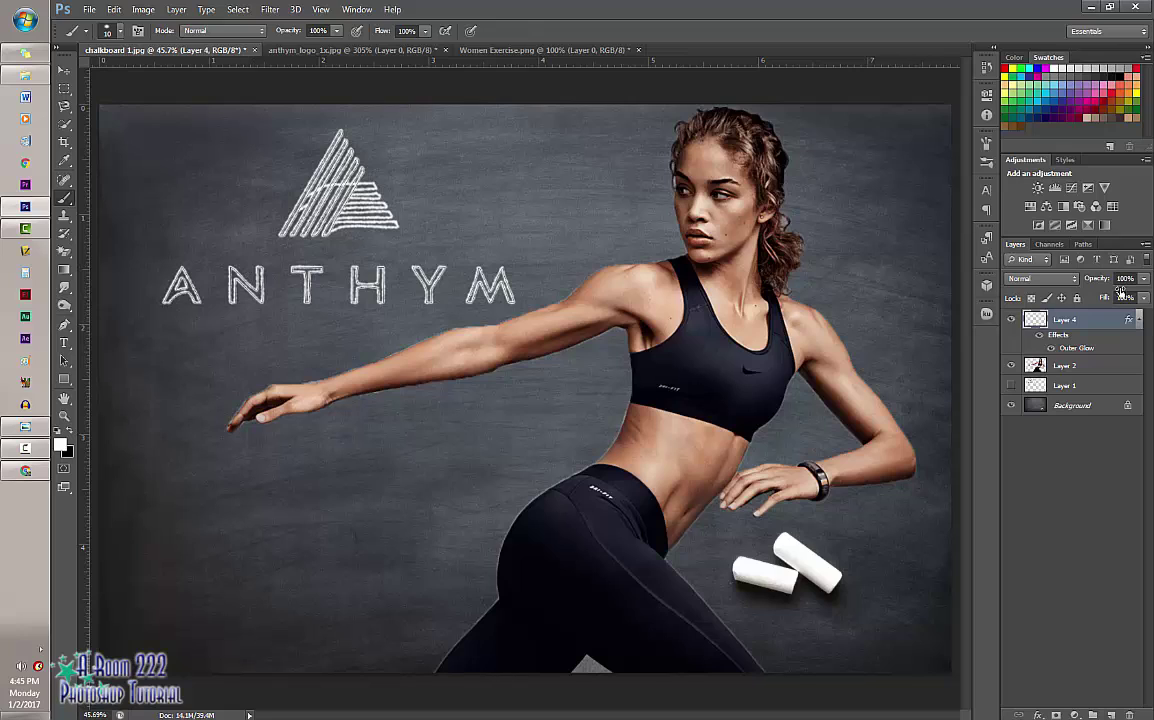
Step: Delete the logo's leftover work path
{"action": "left_click", "coordinate": [1082, 245]}
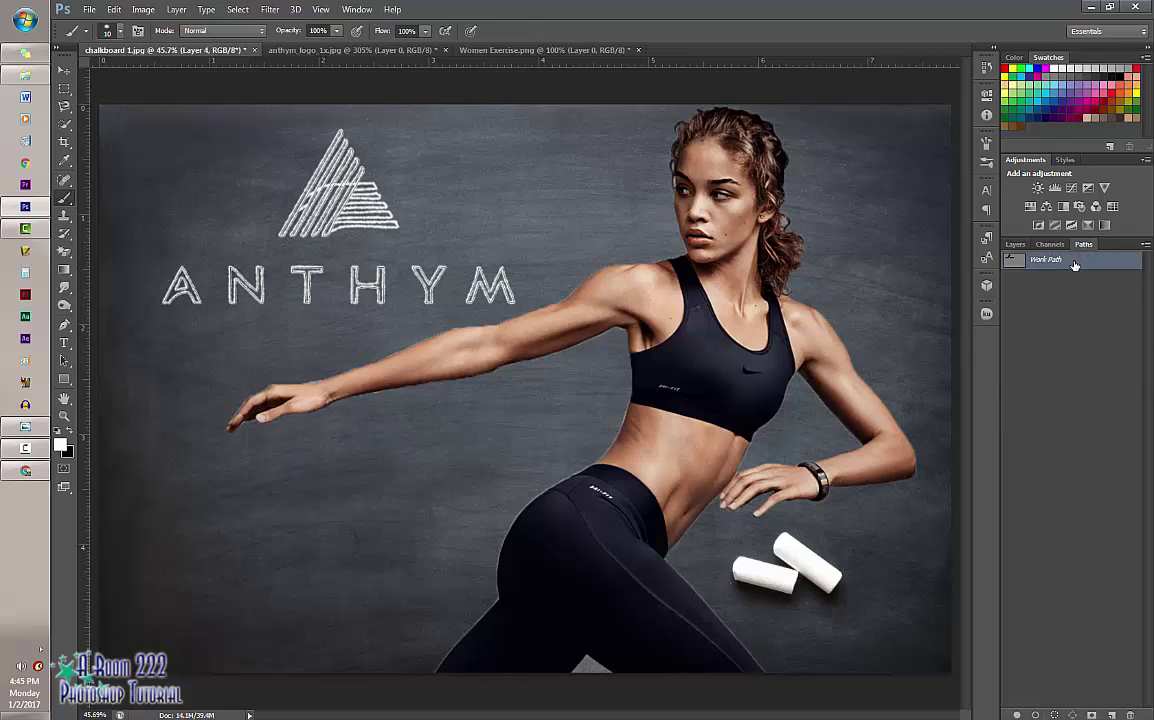
{"action": "right_click", "coordinate": [1074, 265]}
{"action": "left_click", "coordinate": [1047, 289]}
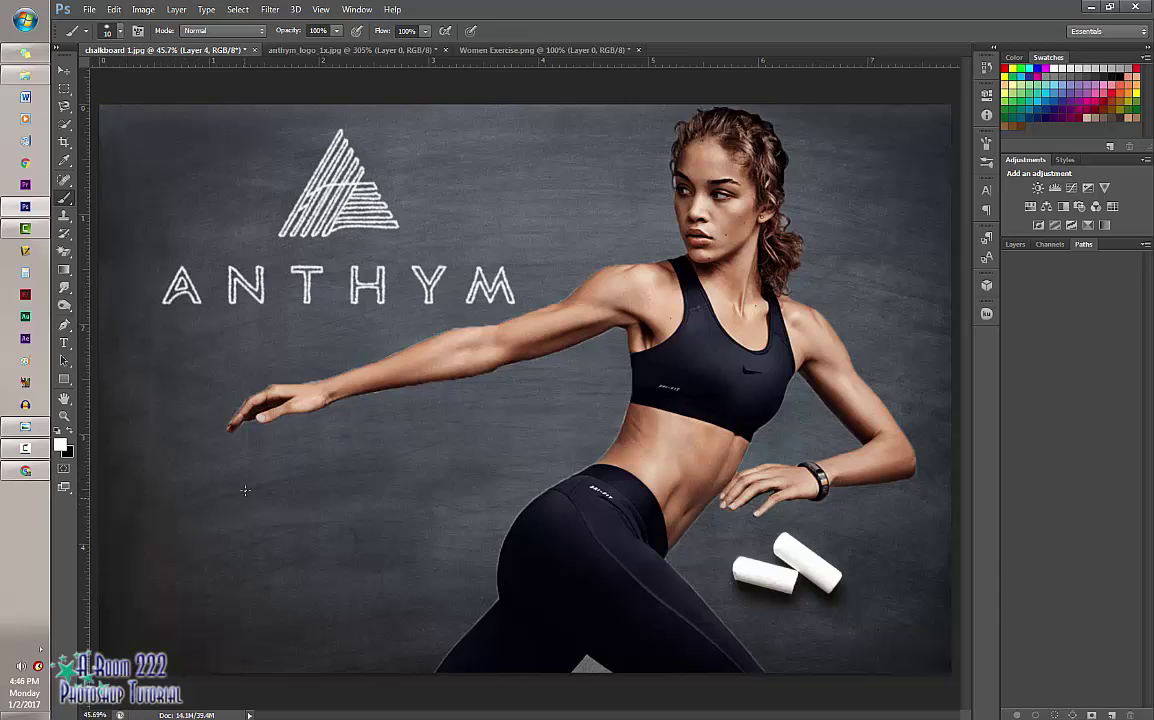
Step: Handwrite the word "Just" in large white chalk script below the logo, beneath the woman's outstretched hand on Layer 4
{"action": "mouse_move", "coordinate": [245, 490]}
{"action": "left_mouse_down"}
{"action": "mouse_move", "coordinate": [177, 446]}
{"action": "mouse_move", "coordinate": [200, 627]}
{"action": "mouse_move", "coordinate": [303, 494]}
{"action": "mouse_move", "coordinate": [415, 470]}
{"action": "left_mouse_up"}
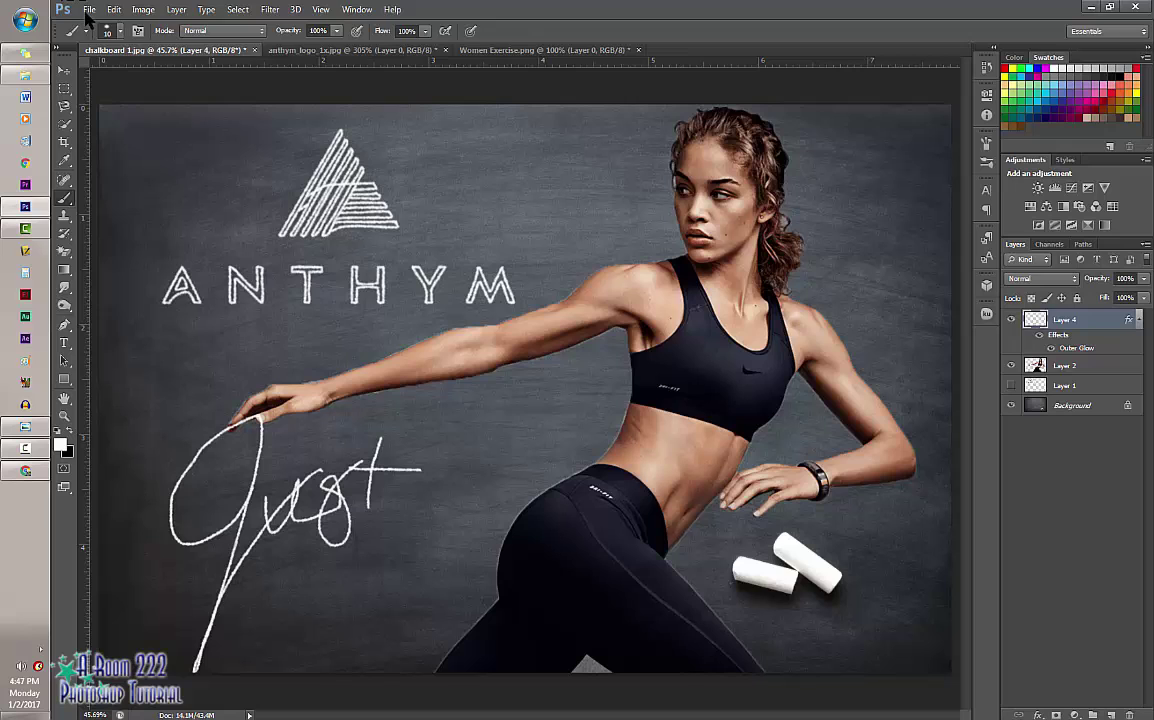
Step: Start saving a copy of the chalkboard composite under a chosen location, with JPEG as the format
{"action": "left_click", "coordinate": [88, 11]}
{"action": "left_click", "coordinate": [218, 220]}
{"action": "left_click", "coordinate": [645, 401]}
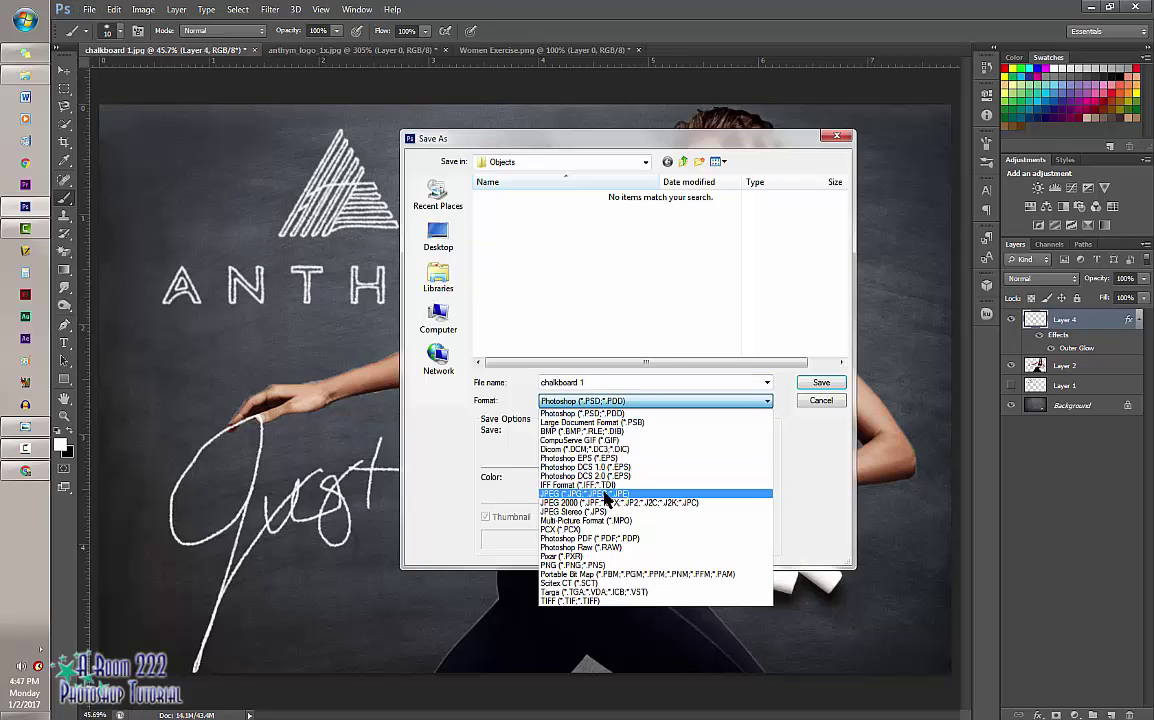
{"action": "left_click", "coordinate": [605, 497]}
Step: Browse the save location to the 1. Finished Projects folder inside 2016-2017, Period 4_5 on the hsvideo$ (Z:) network drive
{"action": "left_click", "coordinate": [438, 322]}
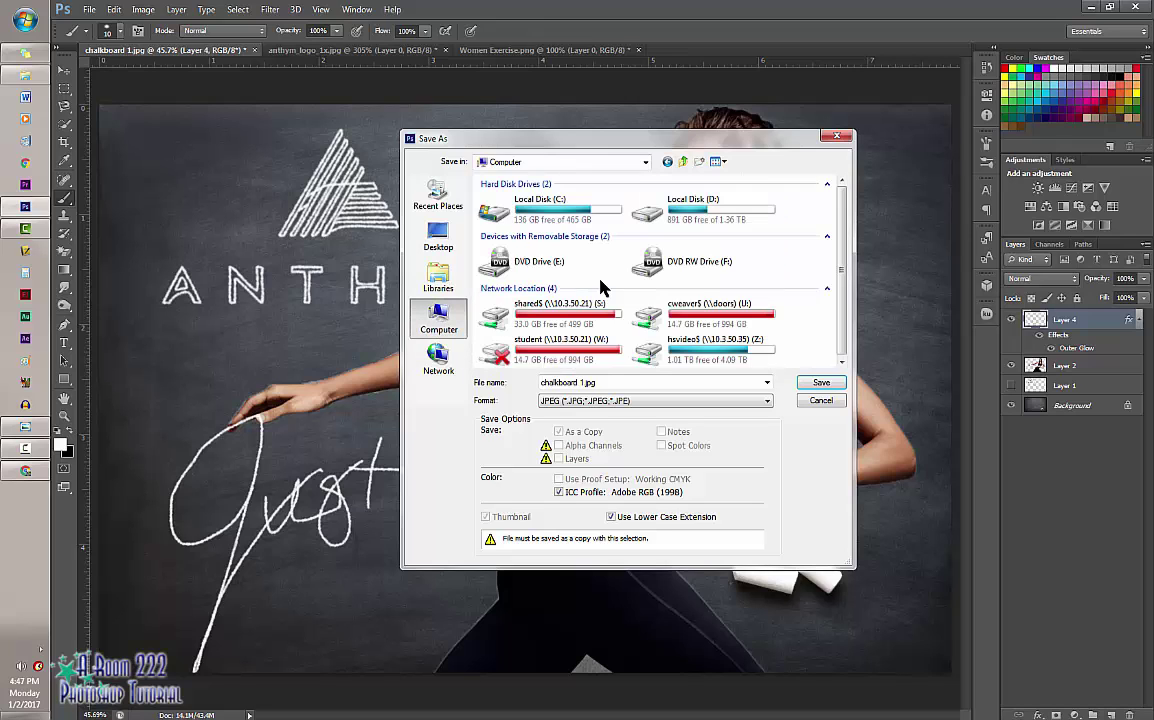
{"action": "double_click", "coordinate": [660, 348]}
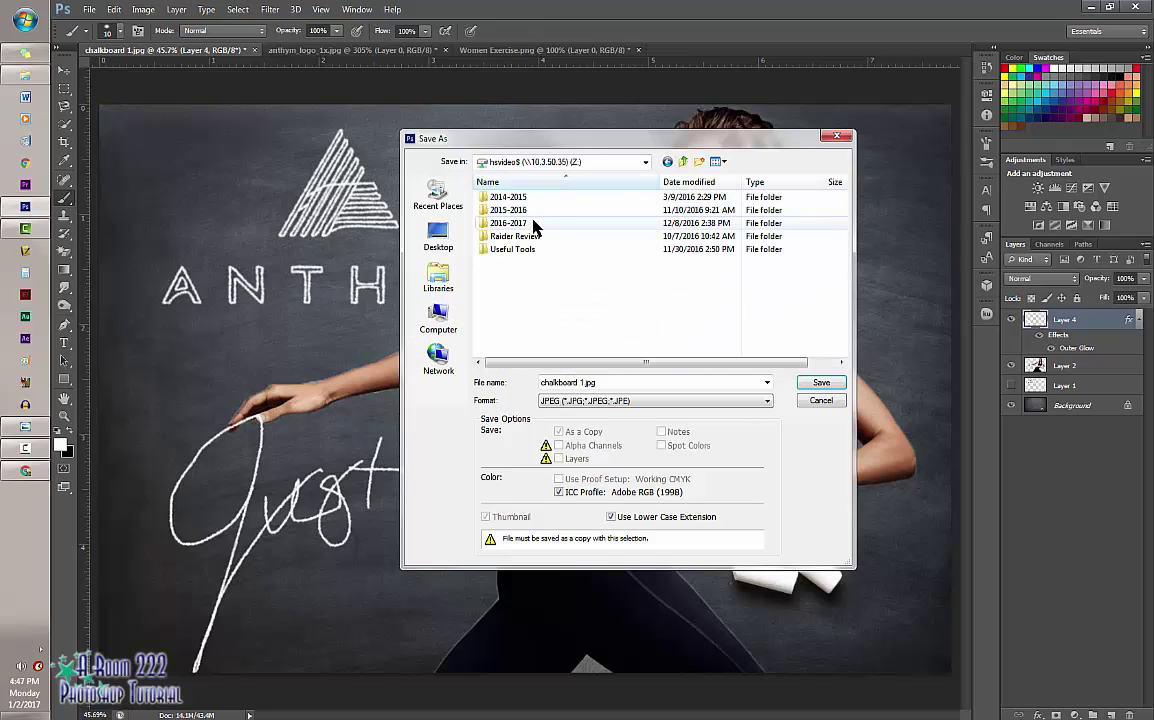
{"action": "double_click", "coordinate": [533, 222]}
{"action": "double_click", "coordinate": [545, 249]}
{"action": "left_click", "coordinate": [518, 198]}
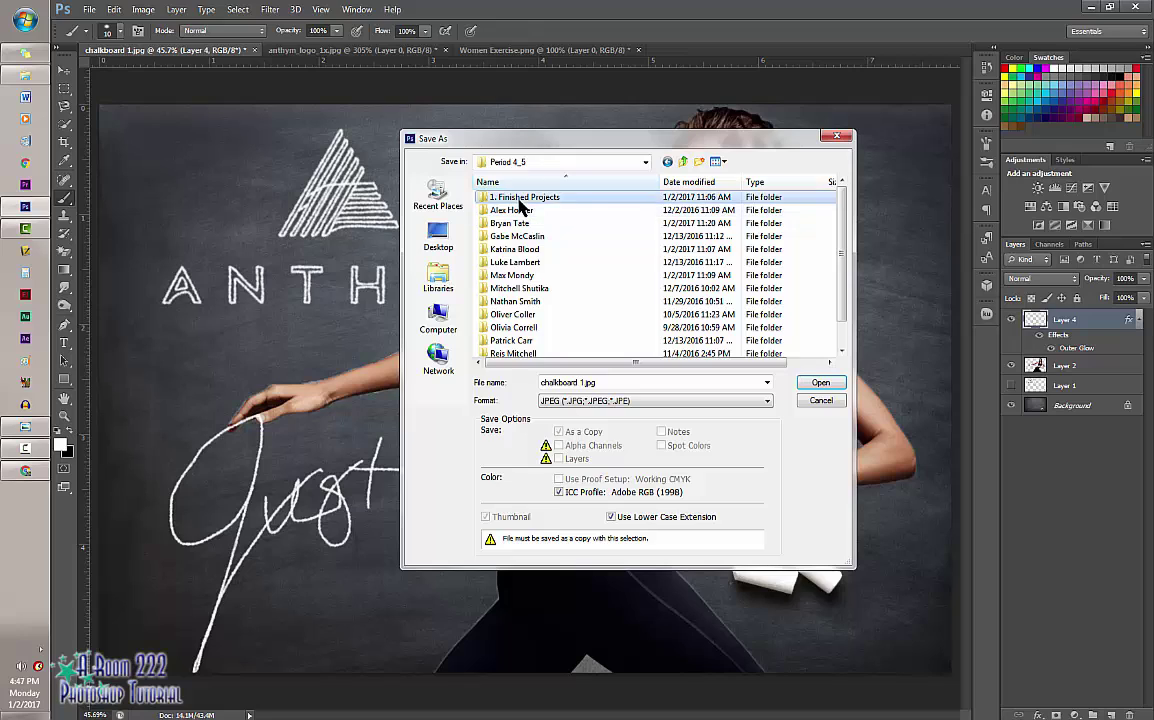
{"action": "double_click", "coordinate": [518, 199]}
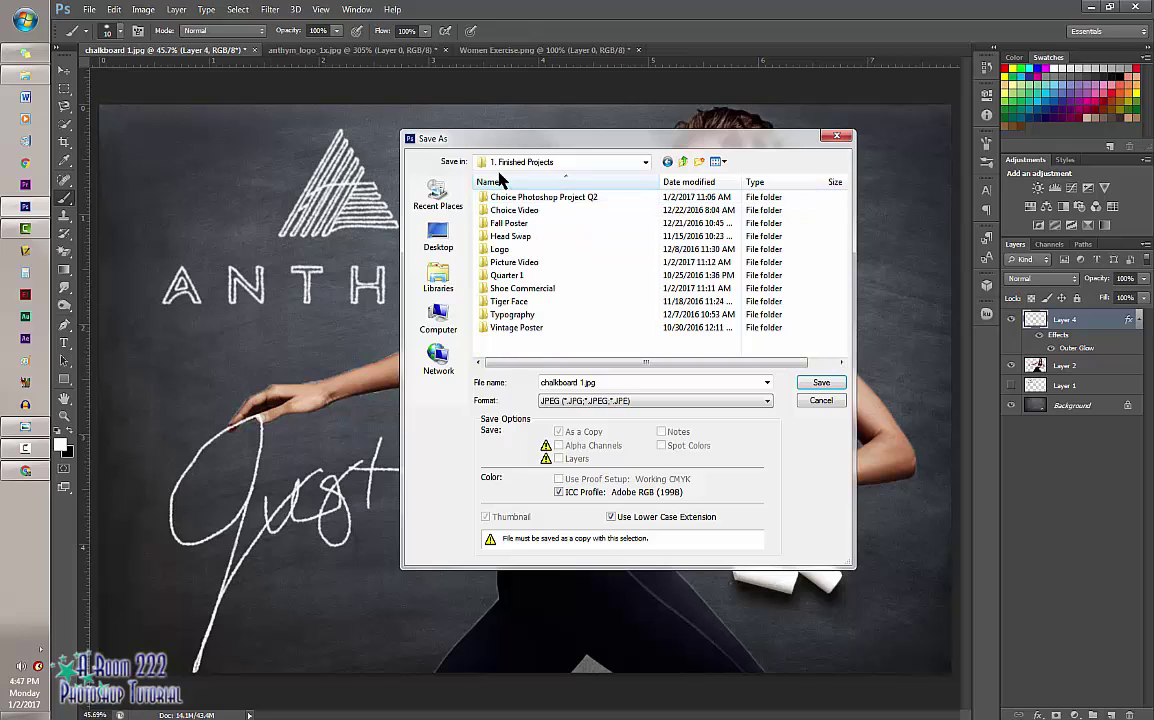
Step: Create a folder named Chalk Image inside 1. Finished Projects and open it
{"action": "left_click", "coordinate": [699, 162]}
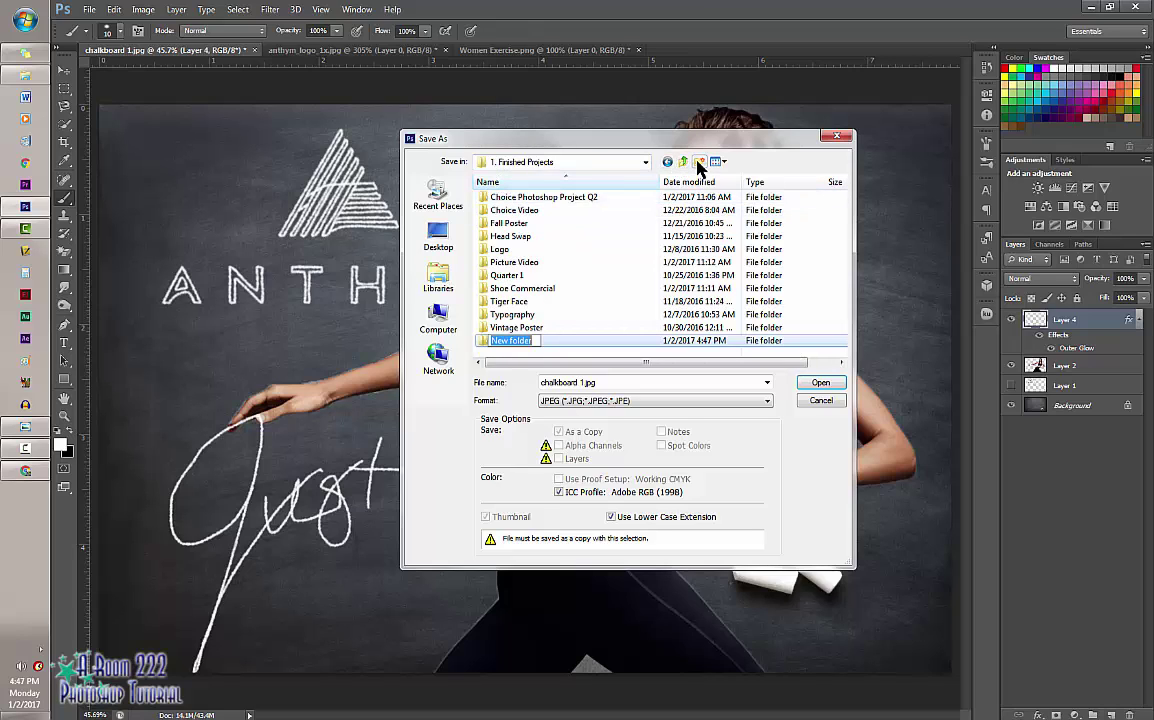
{"action": "type", "text": "Chalk Image"}
{"action": "key", "text": "Return"}
{"action": "double_click", "coordinate": [620, 341]}
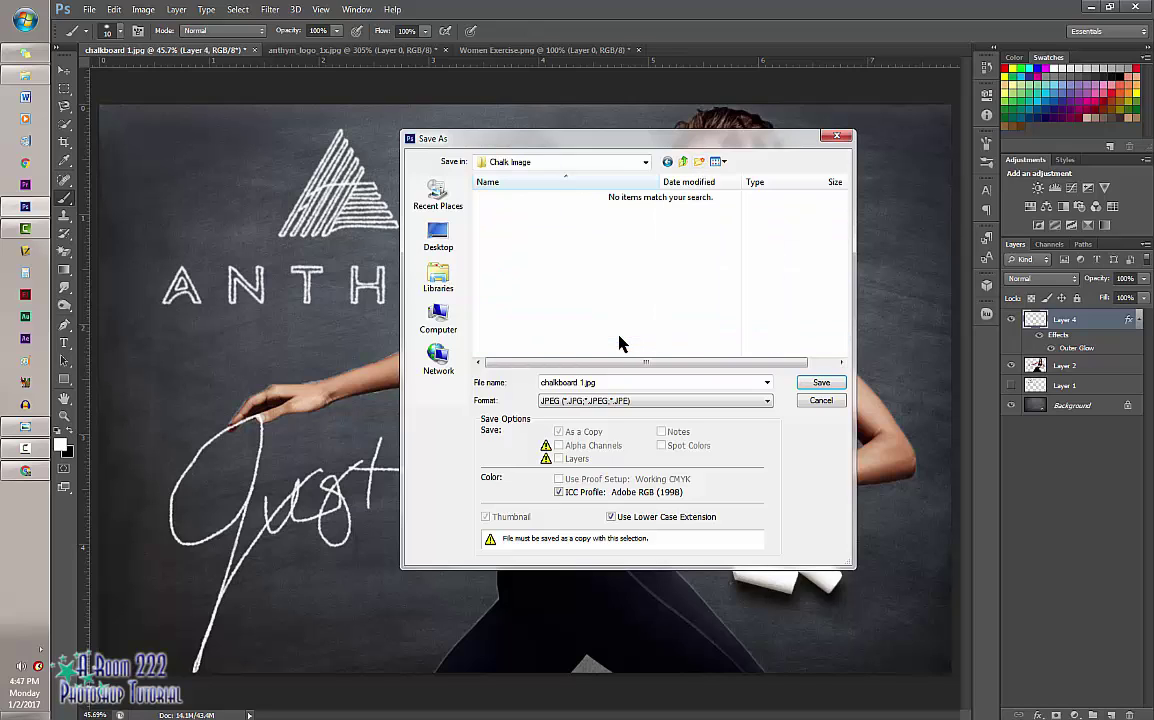
Step: Create a subfolder named Choice Word Chalk inside the Chalk Image folder
{"action": "left_click", "coordinate": [699, 163]}
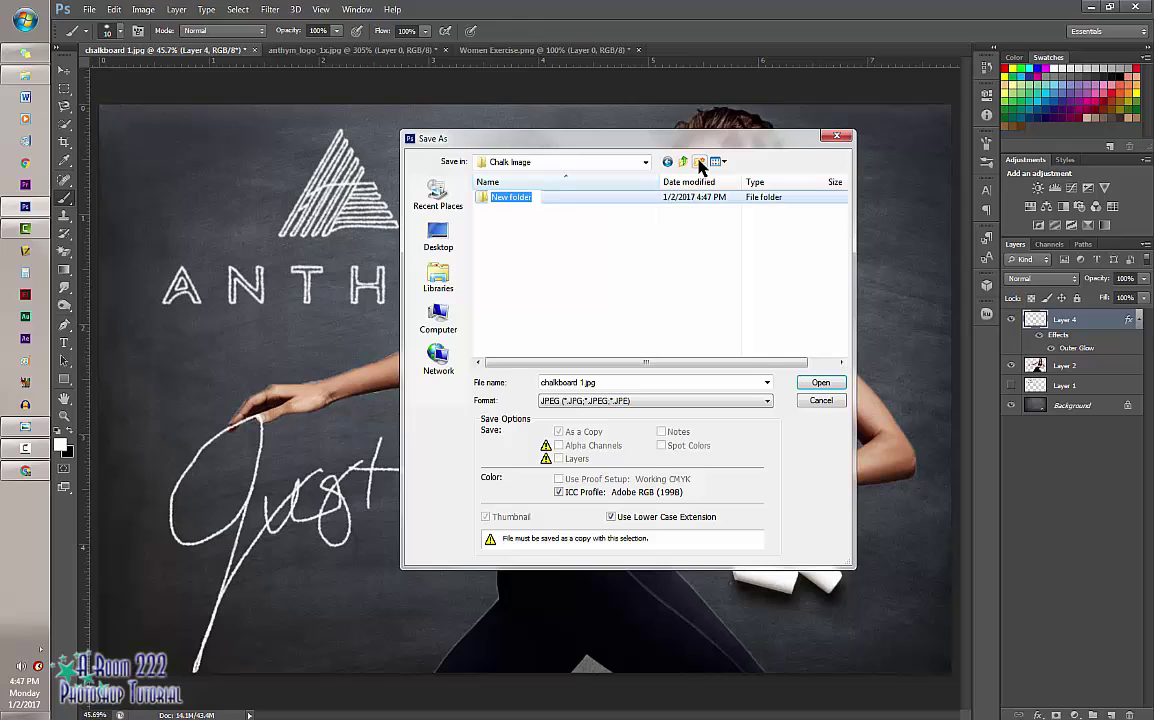
{"action": "type", "text": "Choice Word Chalk"}
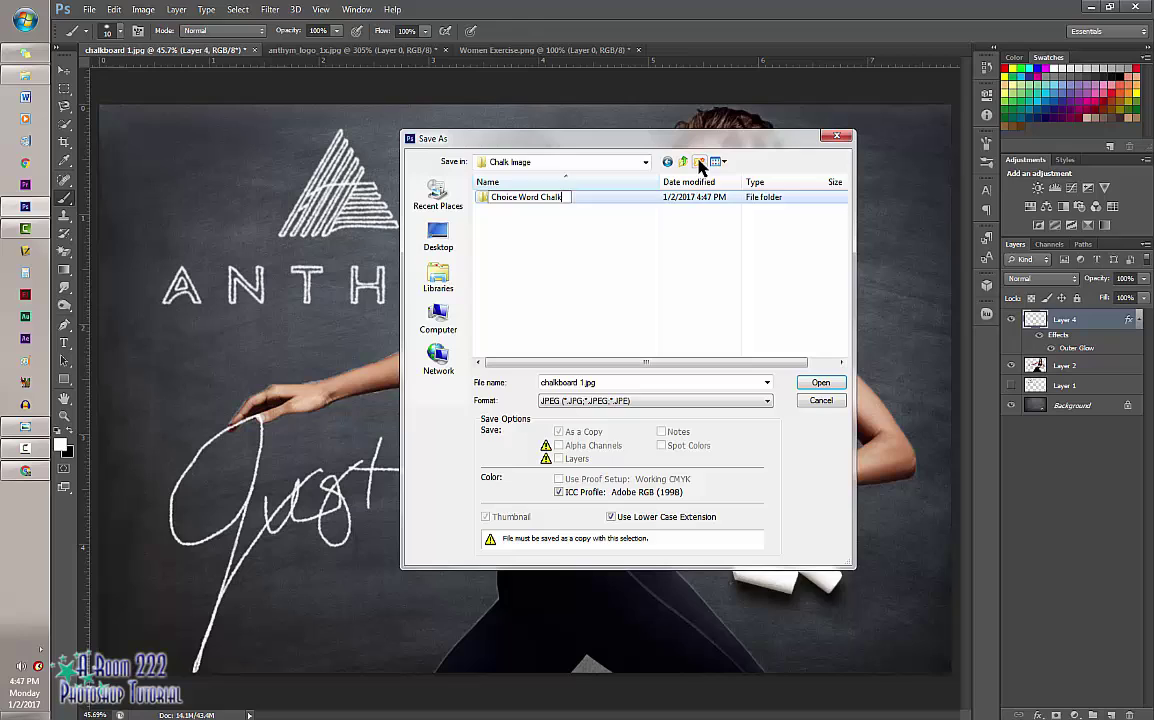
{"action": "key", "text": "Return"}
Step: Create a second subfolder named Choice Subject_Object Chalk inside Chalk Image, and cancel saving the composite
{"action": "left_click", "coordinate": [699, 163]}
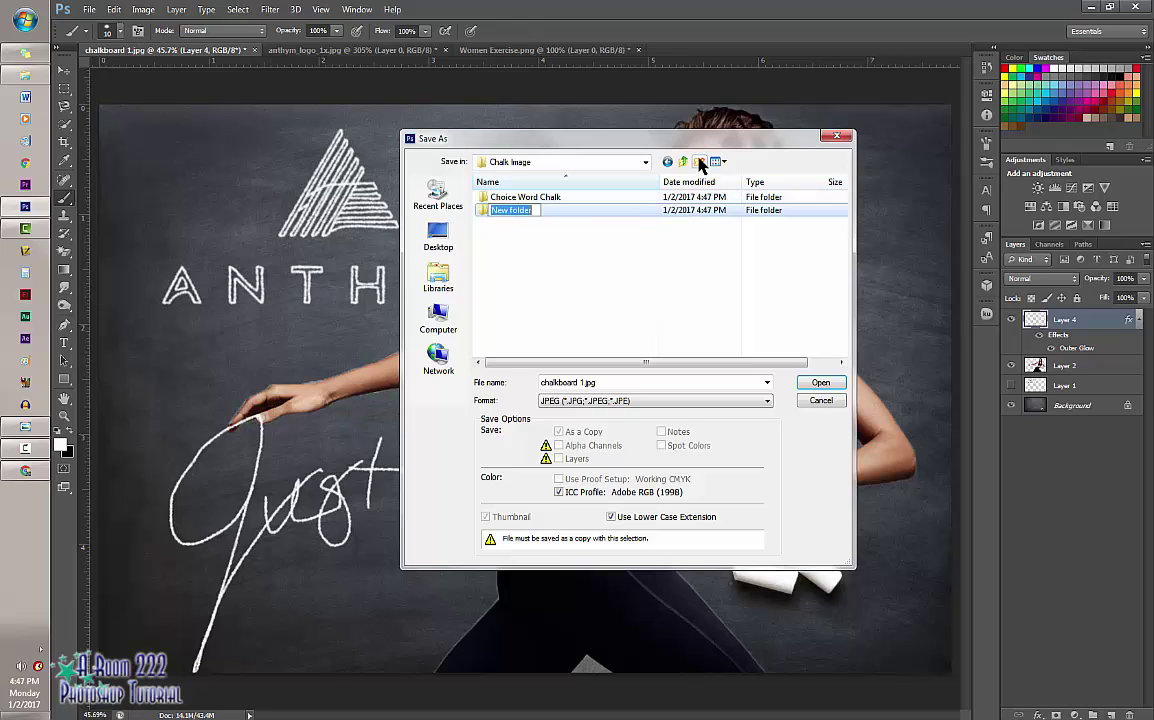
{"action": "type", "text": "Choice "}
{"action": "type", "text": "Subject"}
{"action": "type", "text": ":"}
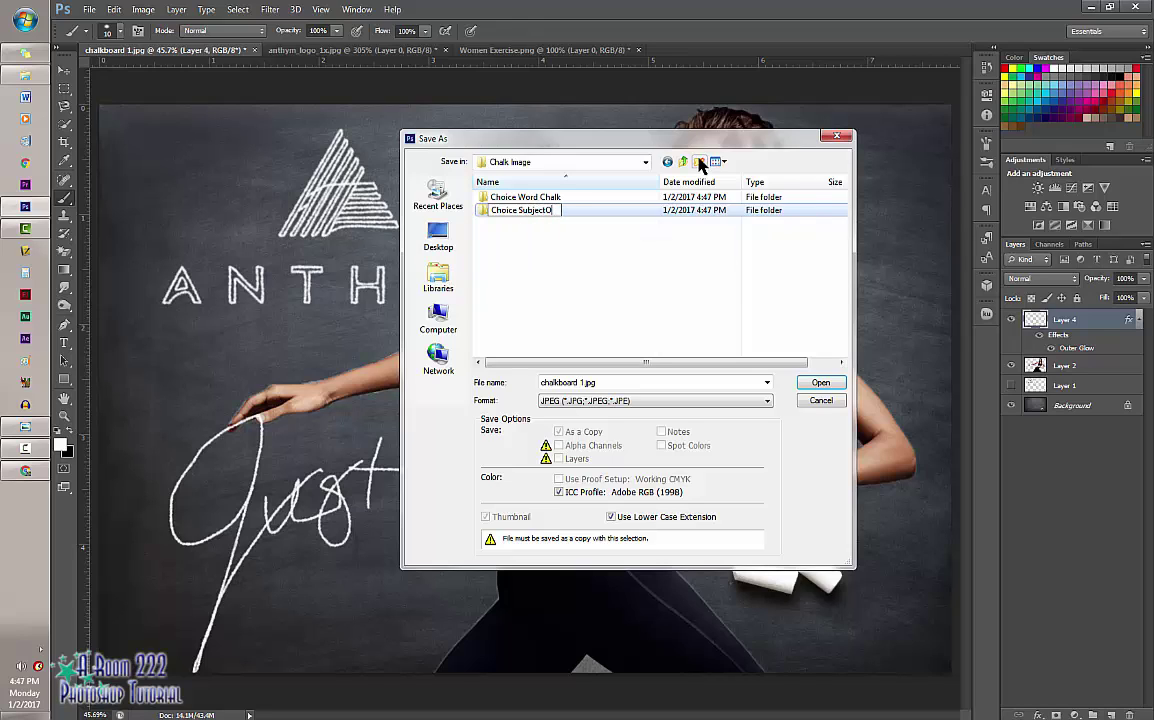
{"action": "type", "text": "_Object Chalk"}
{"action": "key", "text": "Return"}
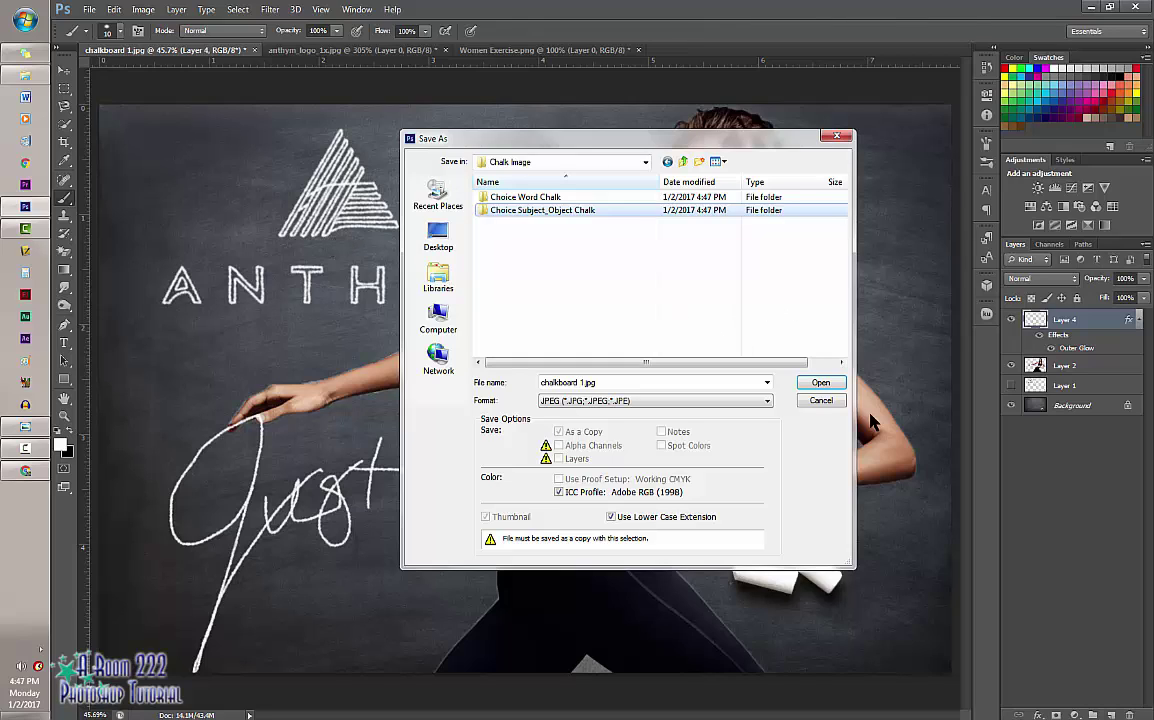
{"action": "left_click", "coordinate": [821, 401]}
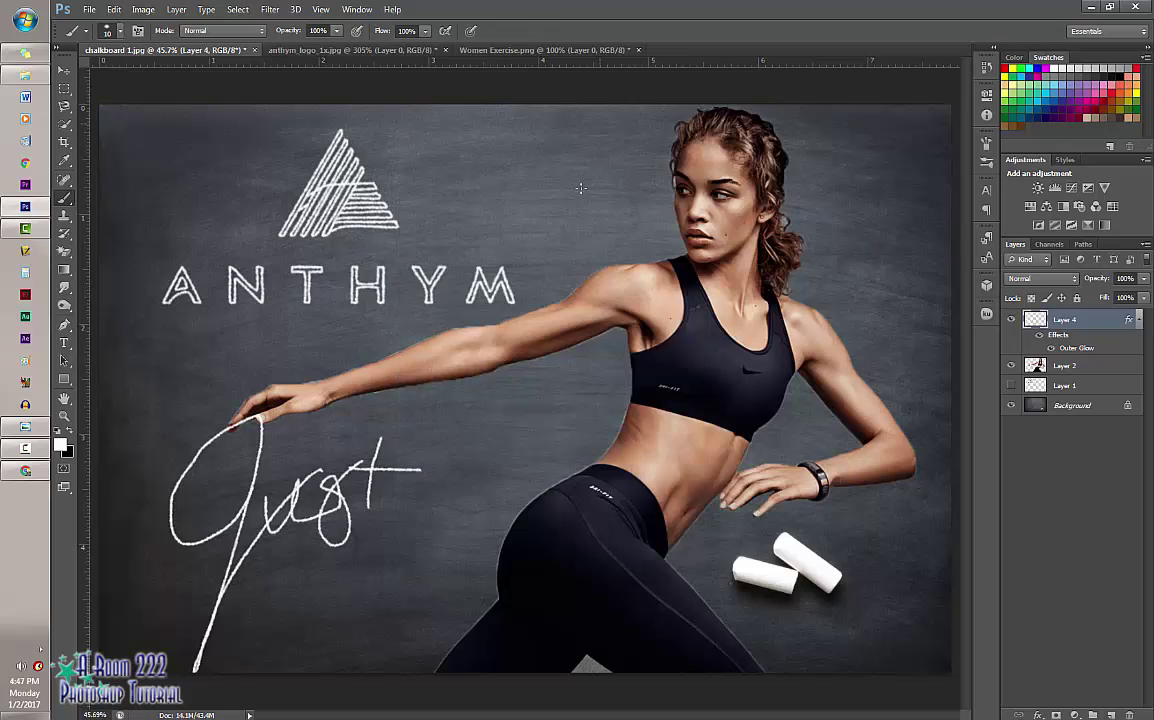